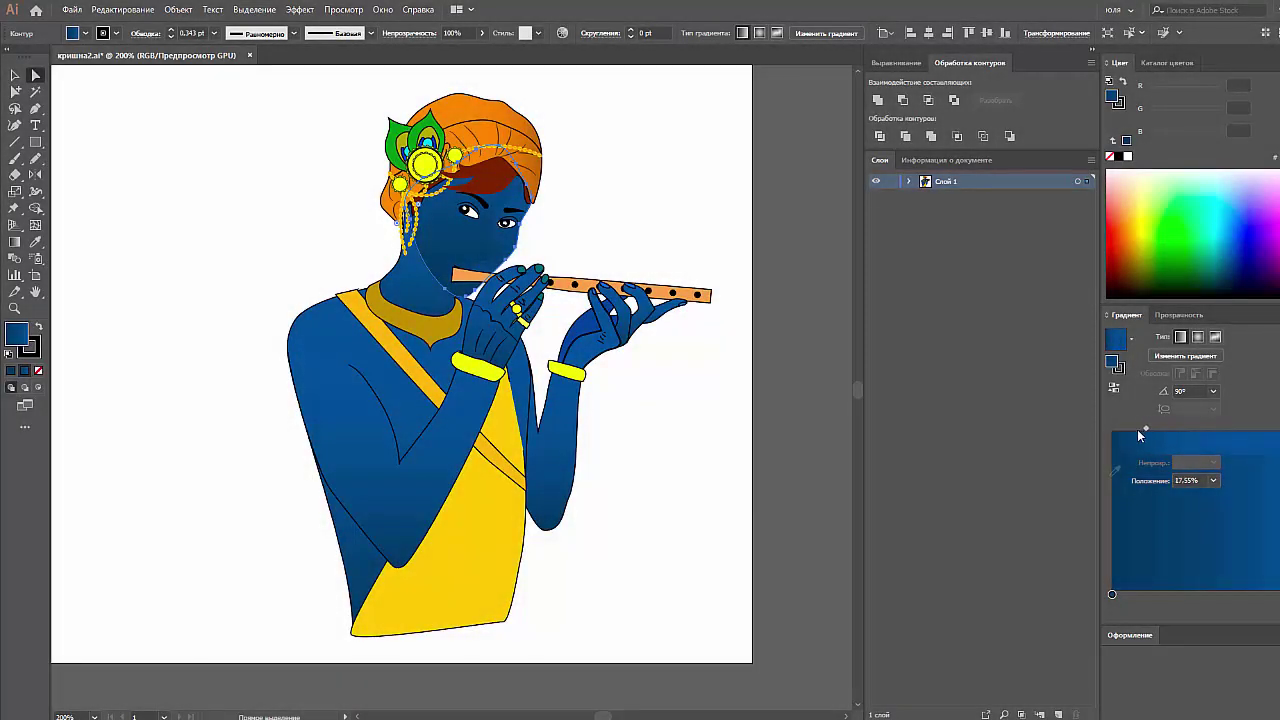
Nudge the blue skin gradient midpoint from 14.18% to 13.65% and pencil a line across the turban.
{"action": "left_click_drag", "start_coordinate": [1139, 430], "coordinate": [1138, 430]}
{"action": "left_click", "coordinate": [728, 434]}
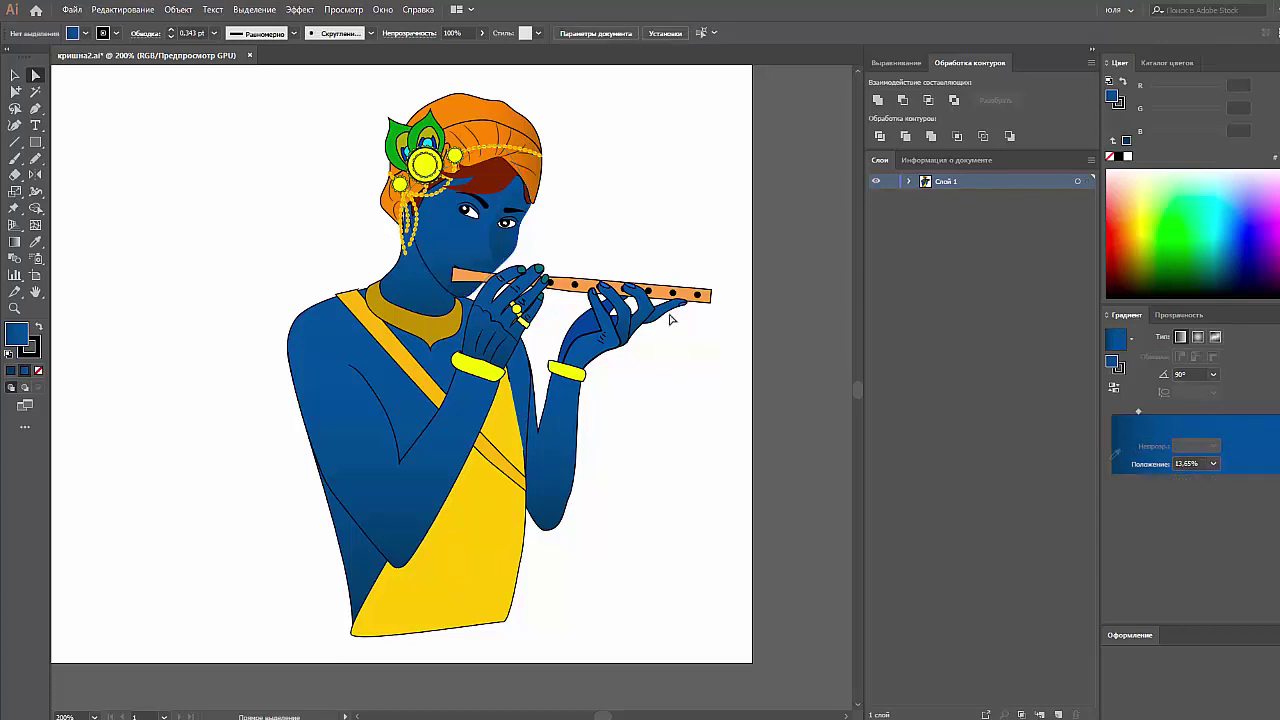
{"action": "left_click", "coordinate": [494, 125]}
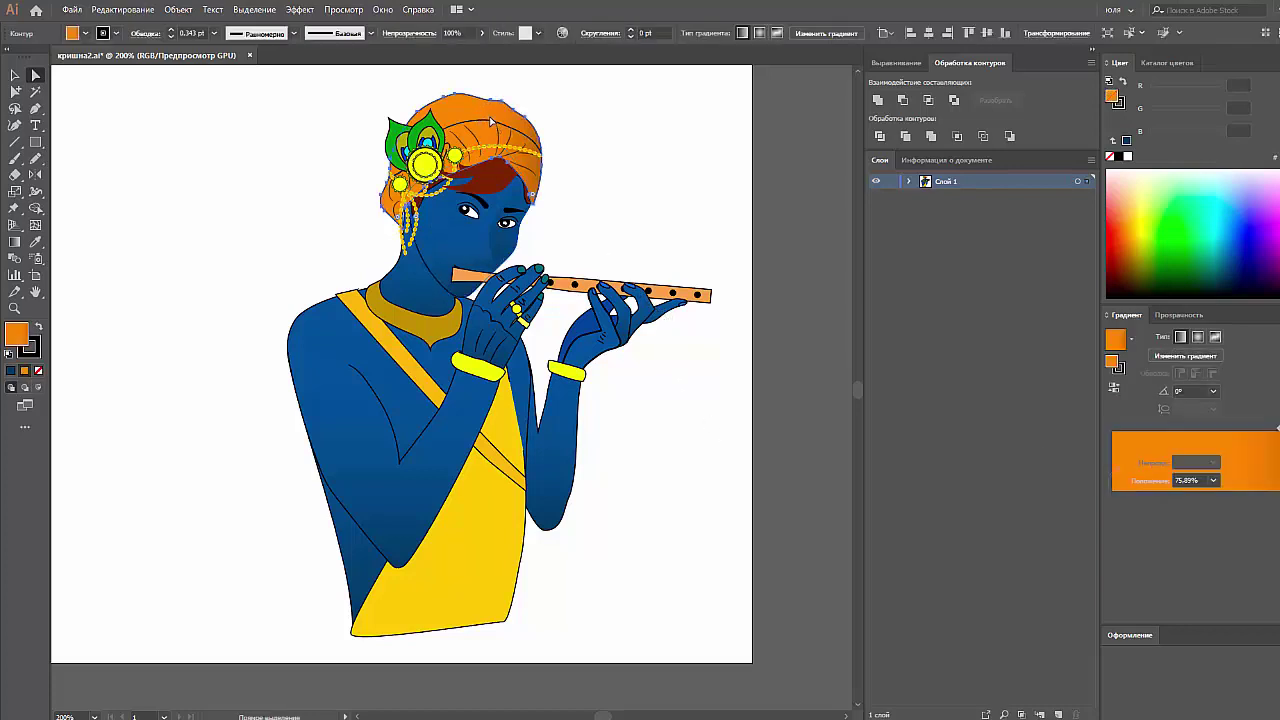
{"action": "left_click", "coordinate": [35, 158]}
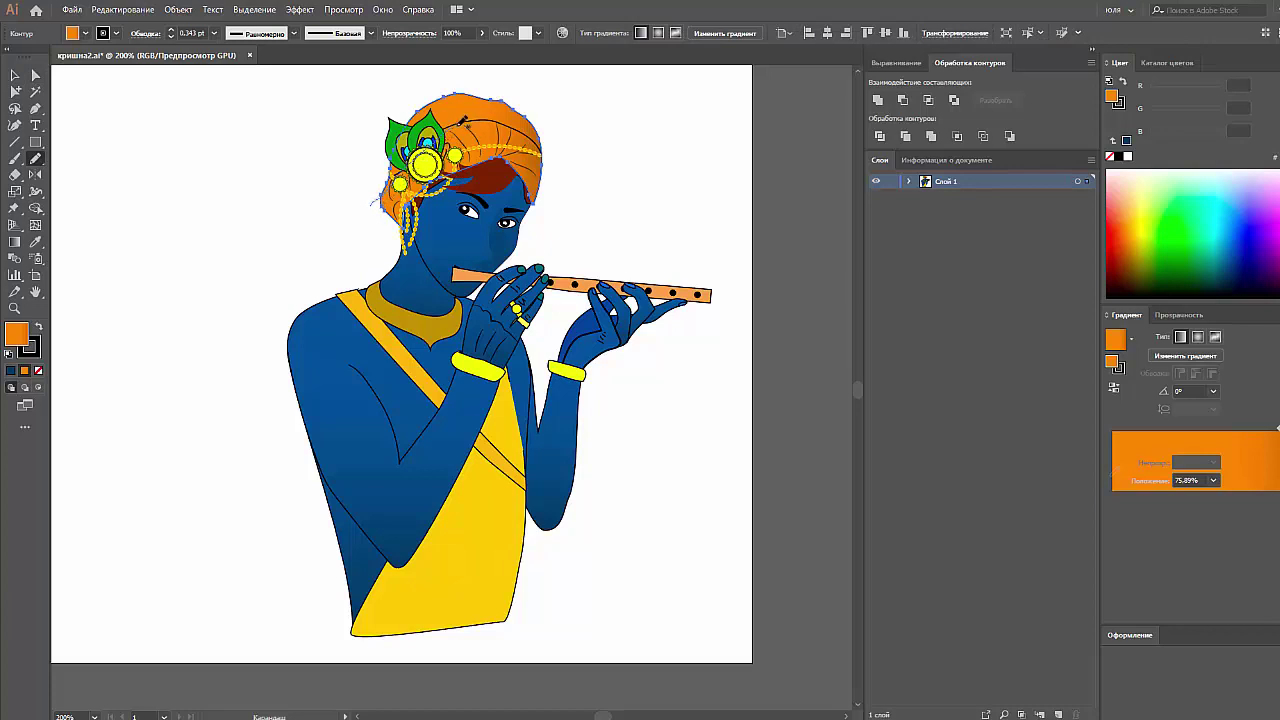
{"action": "key", "text": "ctrl+shift+a"}
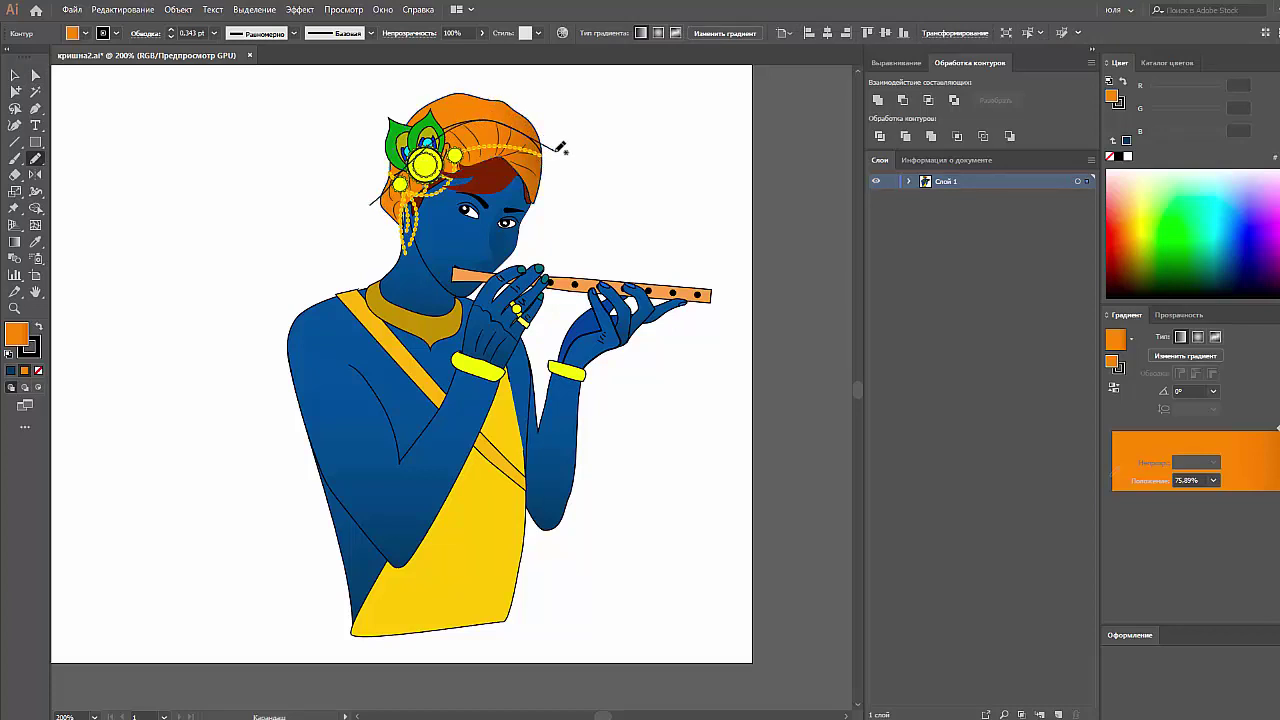
{"action": "left_click", "coordinate": [15, 75]}
Isolate the head group for editing.
{"action": "left_click", "coordinate": [491, 111]}
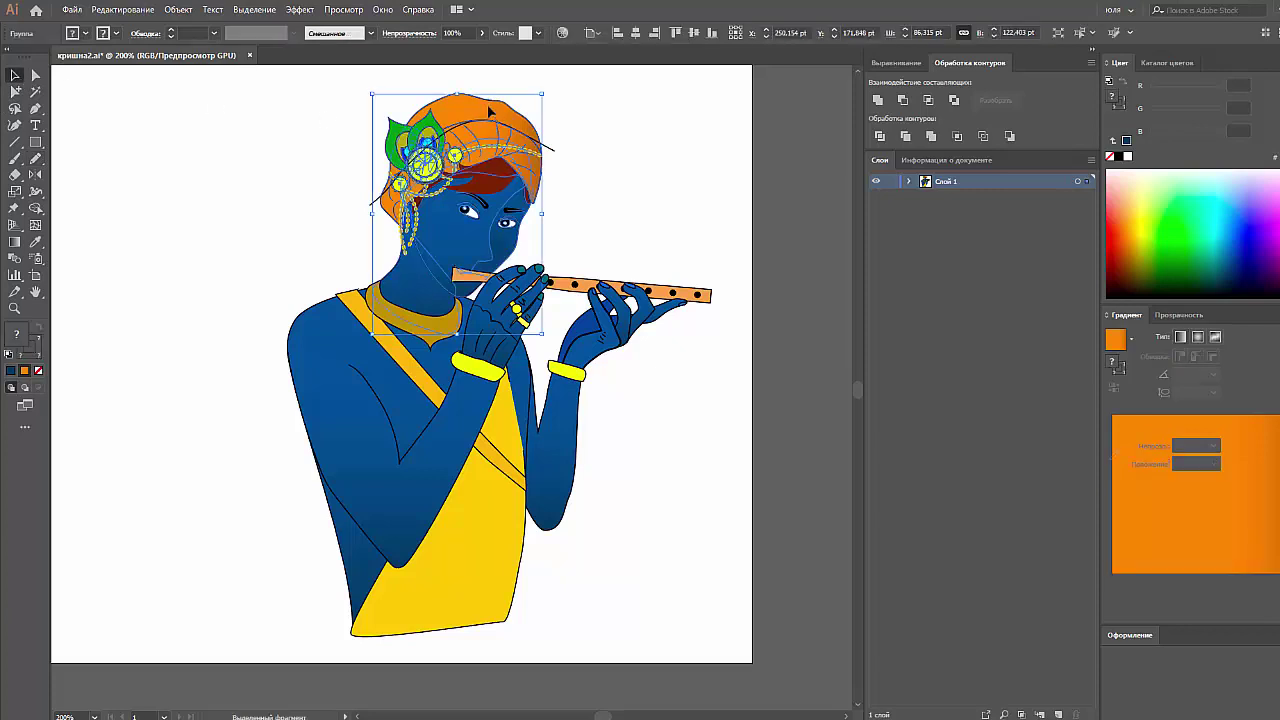
{"action": "left_click", "coordinate": [548, 144]}
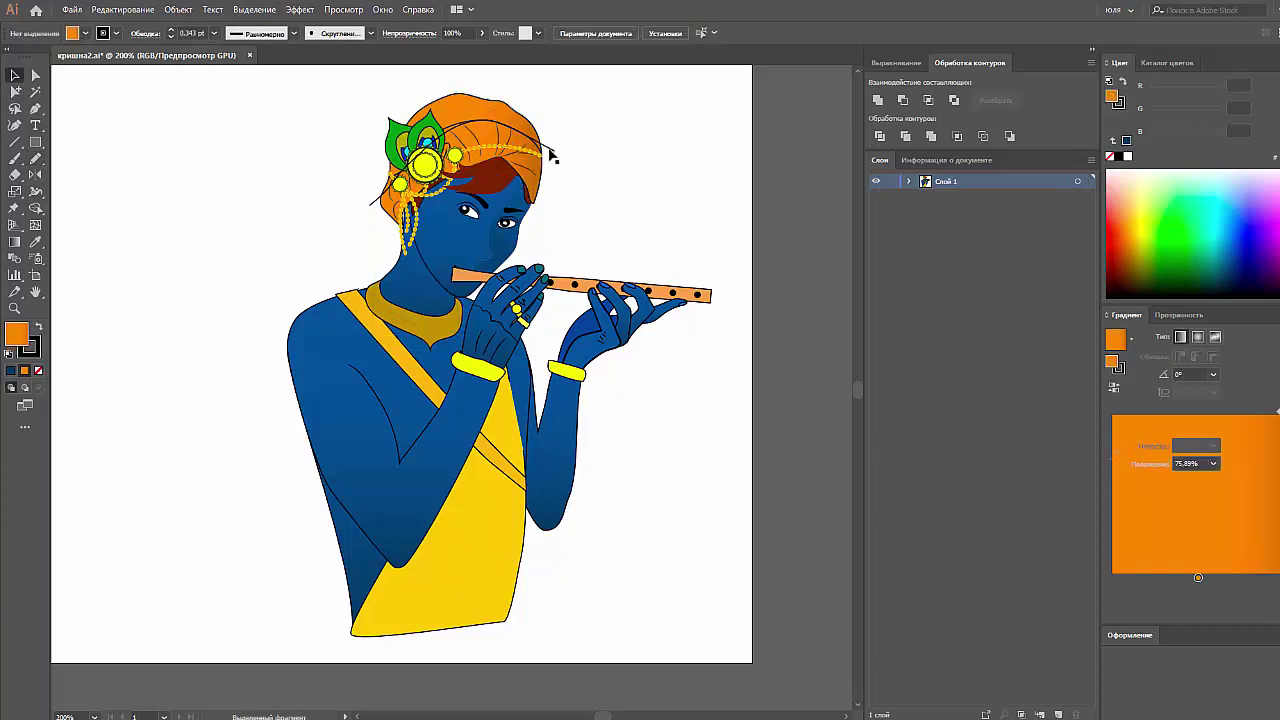
{"action": "left_click", "coordinate": [548, 144]}
{"action": "right_click", "coordinate": [533, 122]}
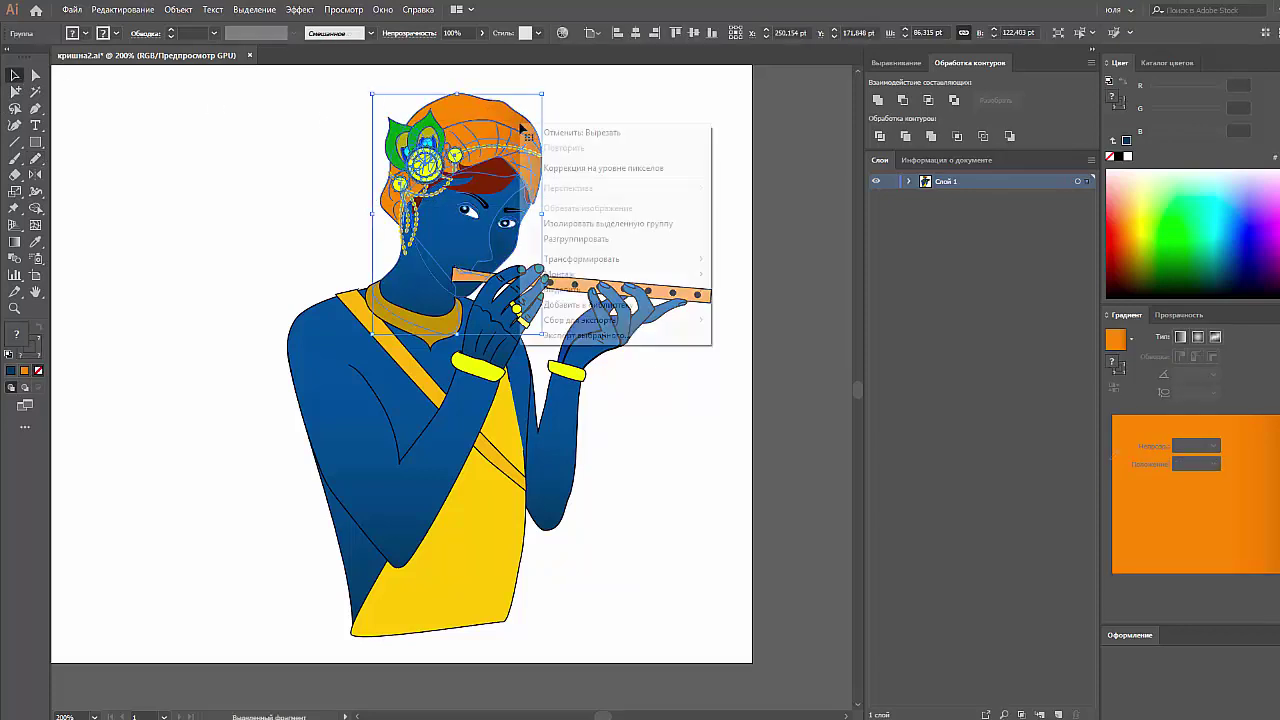
{"action": "left_click", "coordinate": [600, 224]}
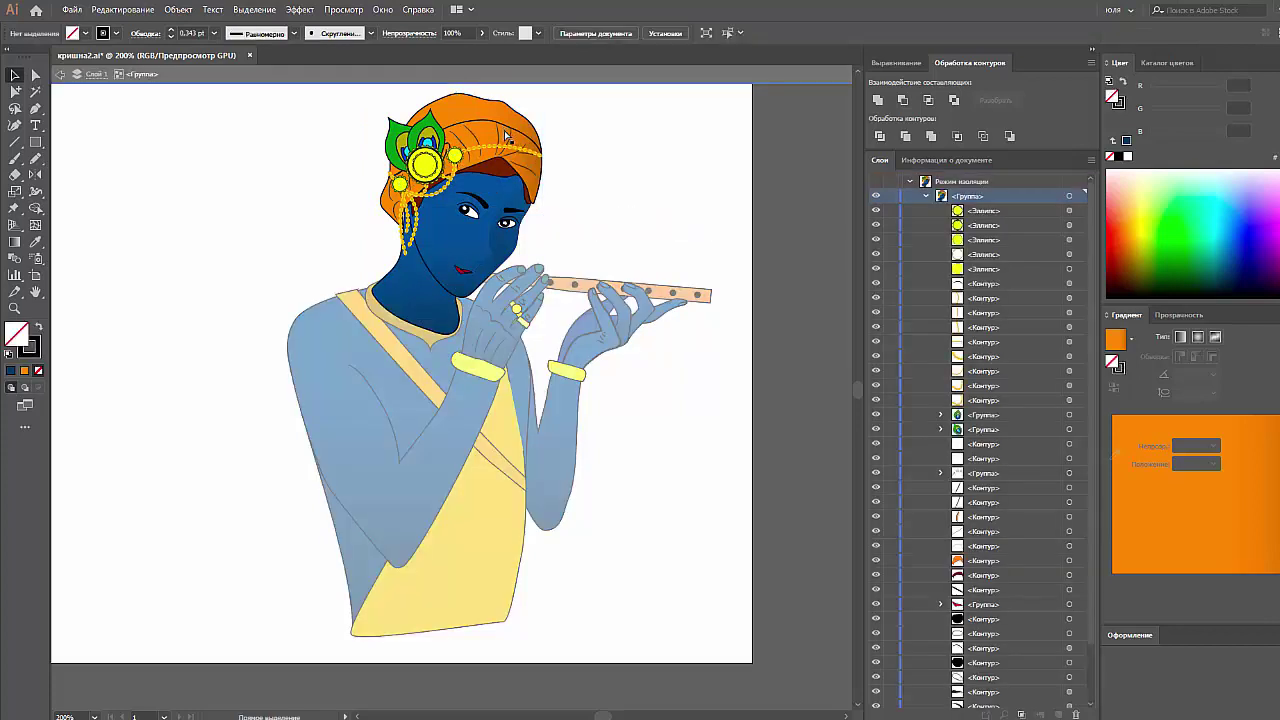
Bring the turban paths forward with Ctrl+Shift+], undoing a trial Pathfinder Unite.
{"action": "left_click", "coordinate": [505, 133]}
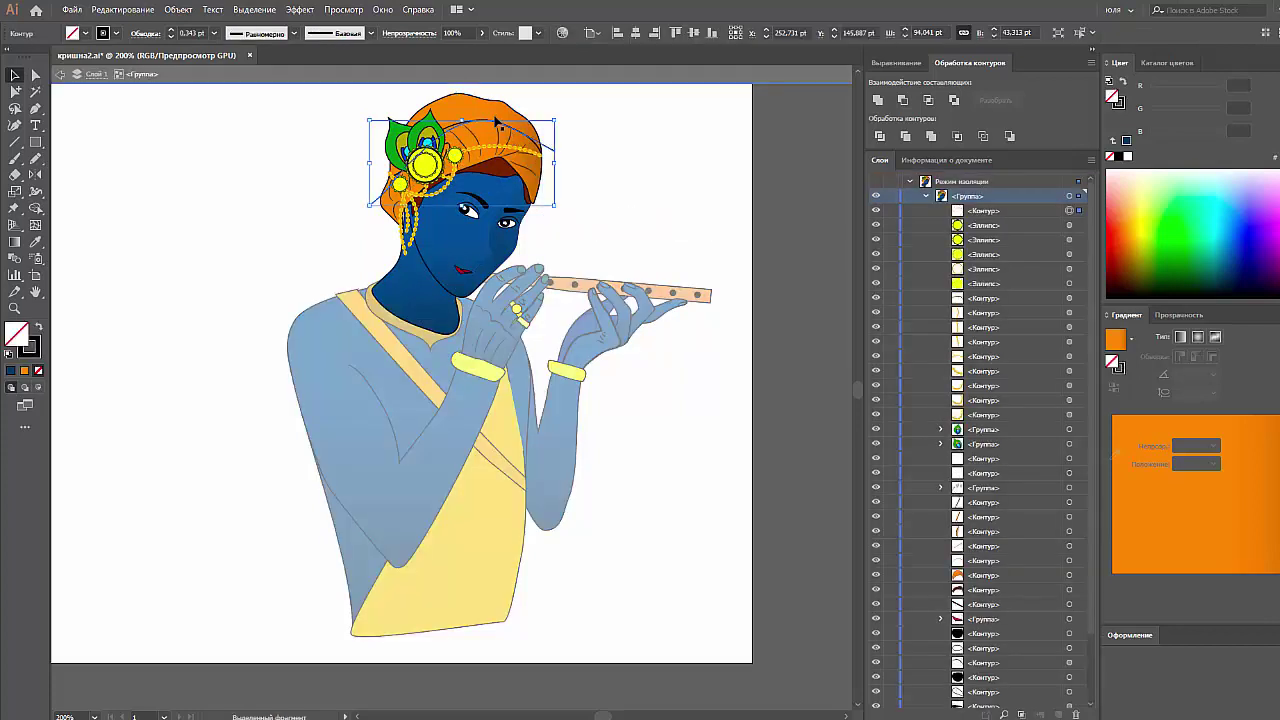
{"action": "left_click", "coordinate": [878, 138]}
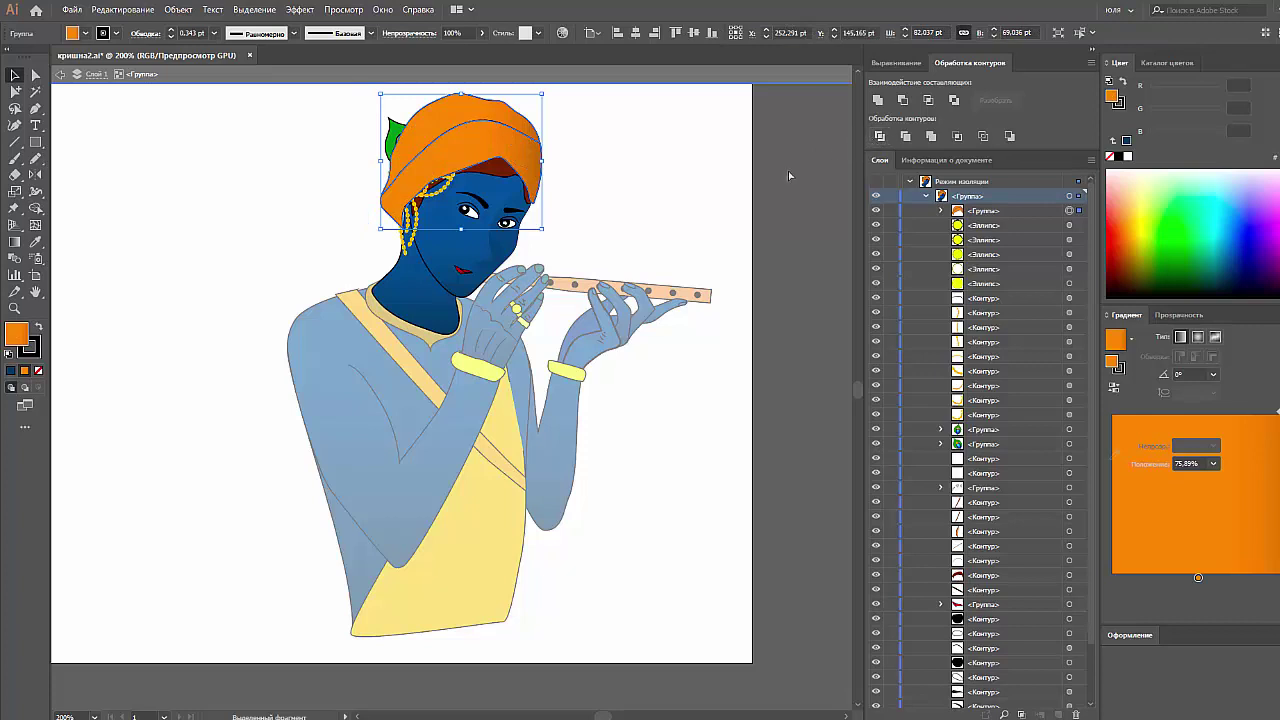
{"action": "key", "text": "ctrl+z"}
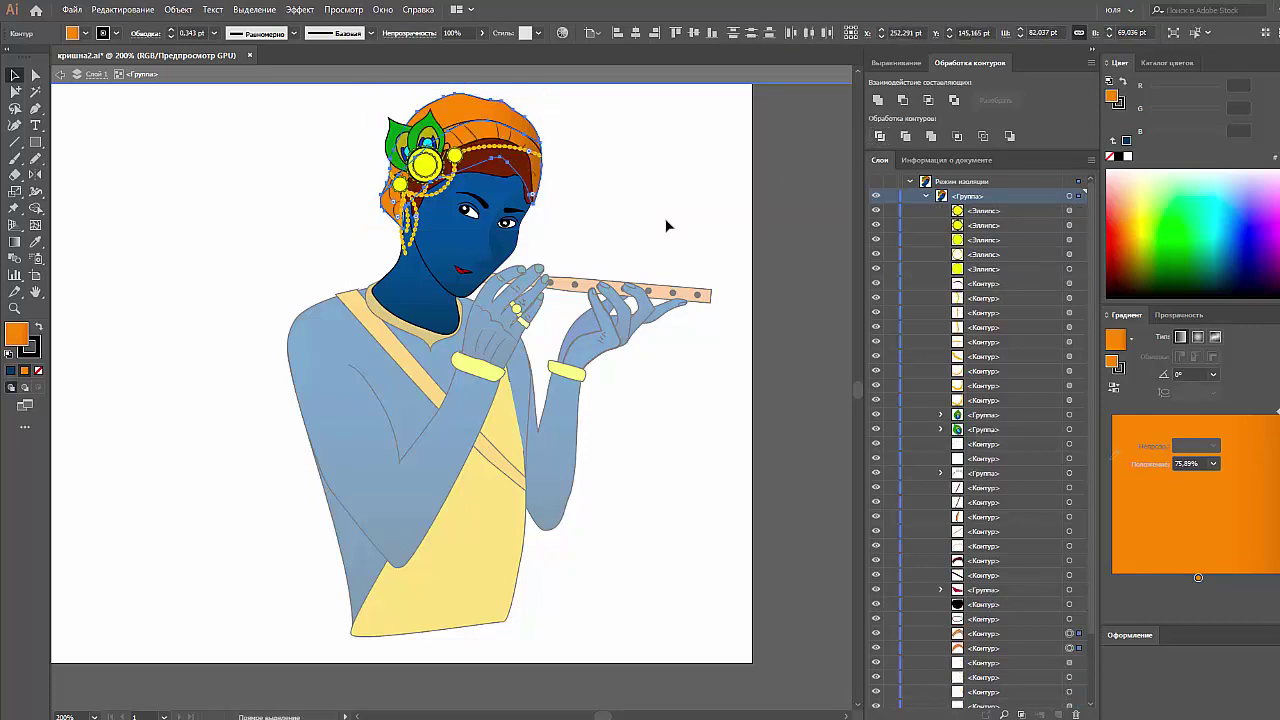
{"action": "key", "text": "ctrl+bracketright"}
{"action": "key", "text": "ctrl+bracketright"}
{"action": "key", "text": "ctrl+bracketright"}
{"action": "key", "text": "ctrl+bracketright"}
{"action": "key", "text": "ctrl+bracketright"}
{"action": "key", "text": "ctrl+bracketright"}
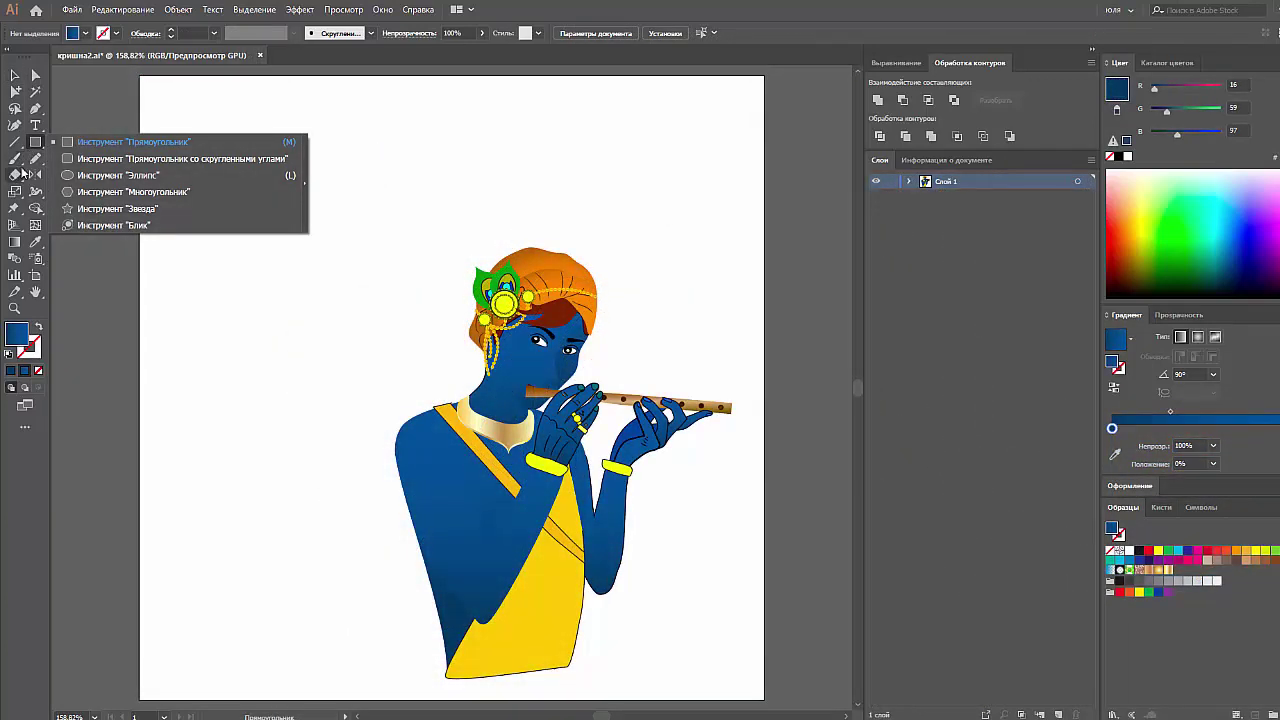
Pencil a looping shape over the chest and dismiss the Pathfinder no-result warning.
{"action": "key", "text": "n"}
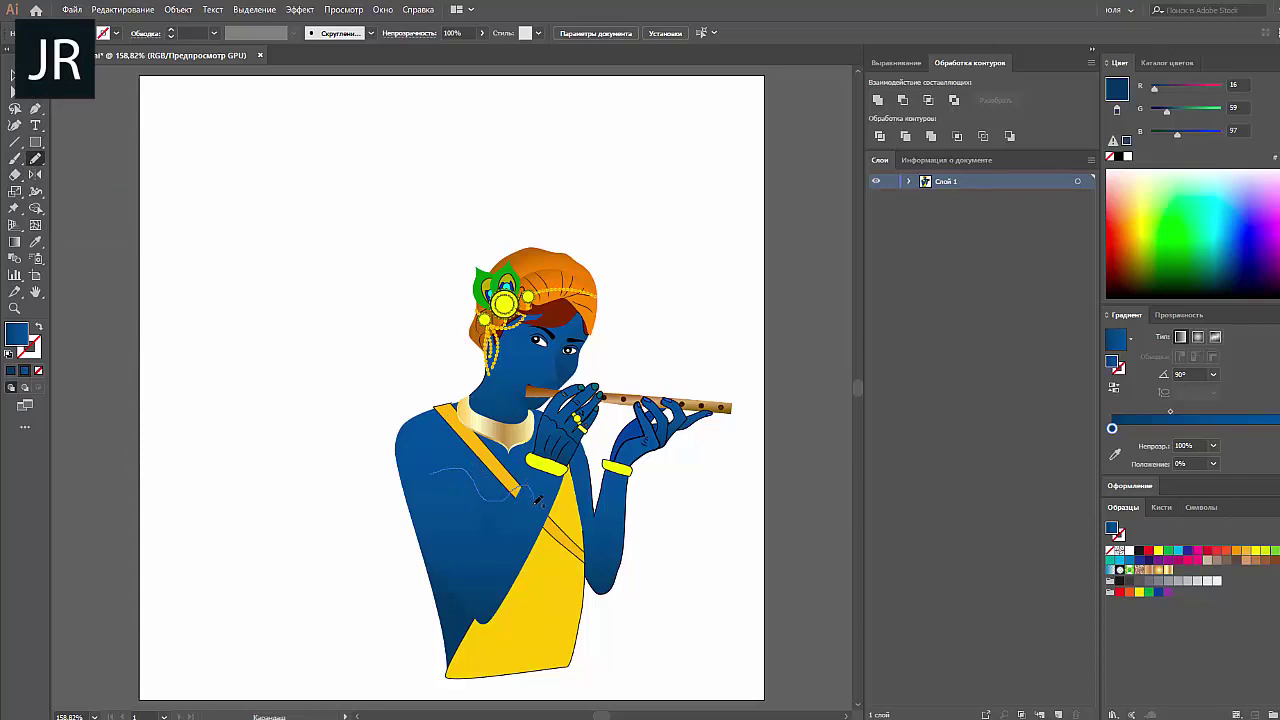
{"action": "left_click_drag", "start_coordinate": [435, 470], "coordinate": [437, 472]}
{"action": "left_click", "coordinate": [879, 102]}
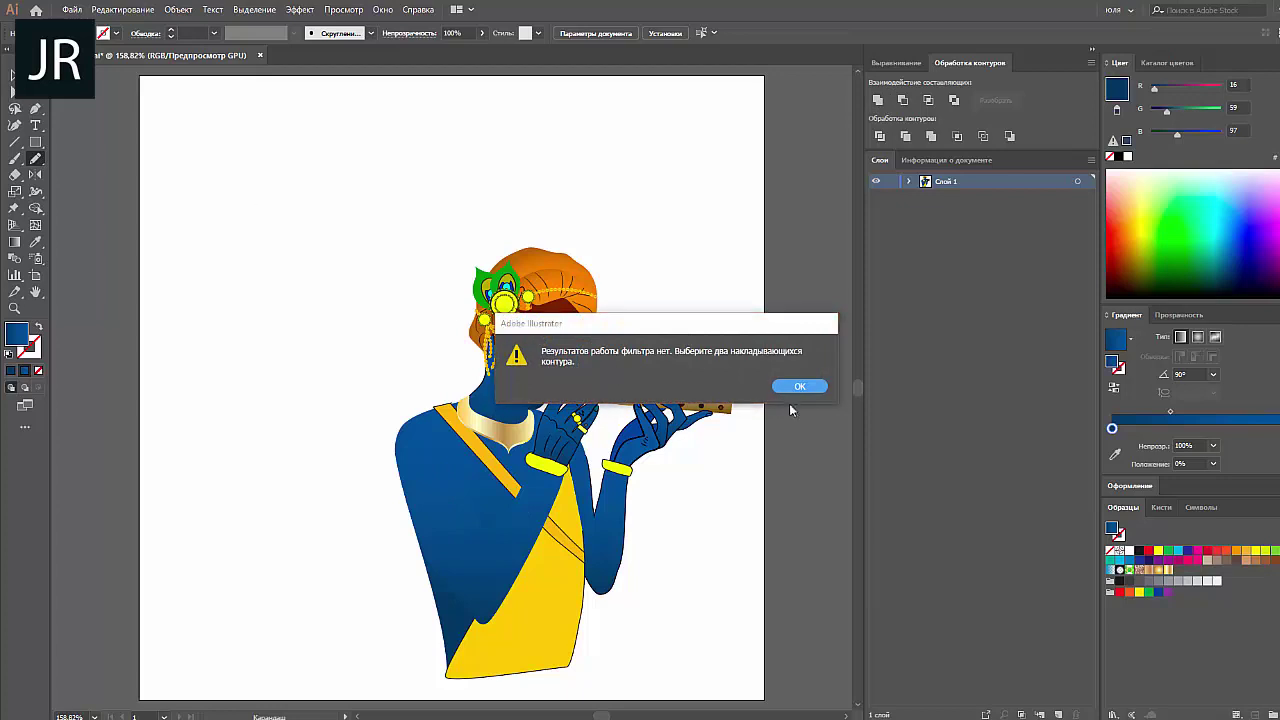
{"action": "left_click", "coordinate": [792, 387]}
Unite the chest shape with the other torso pieces into one blue-gradient shape.
{"action": "key", "text": "v"}
{"action": "left_click", "coordinate": [468, 540]}
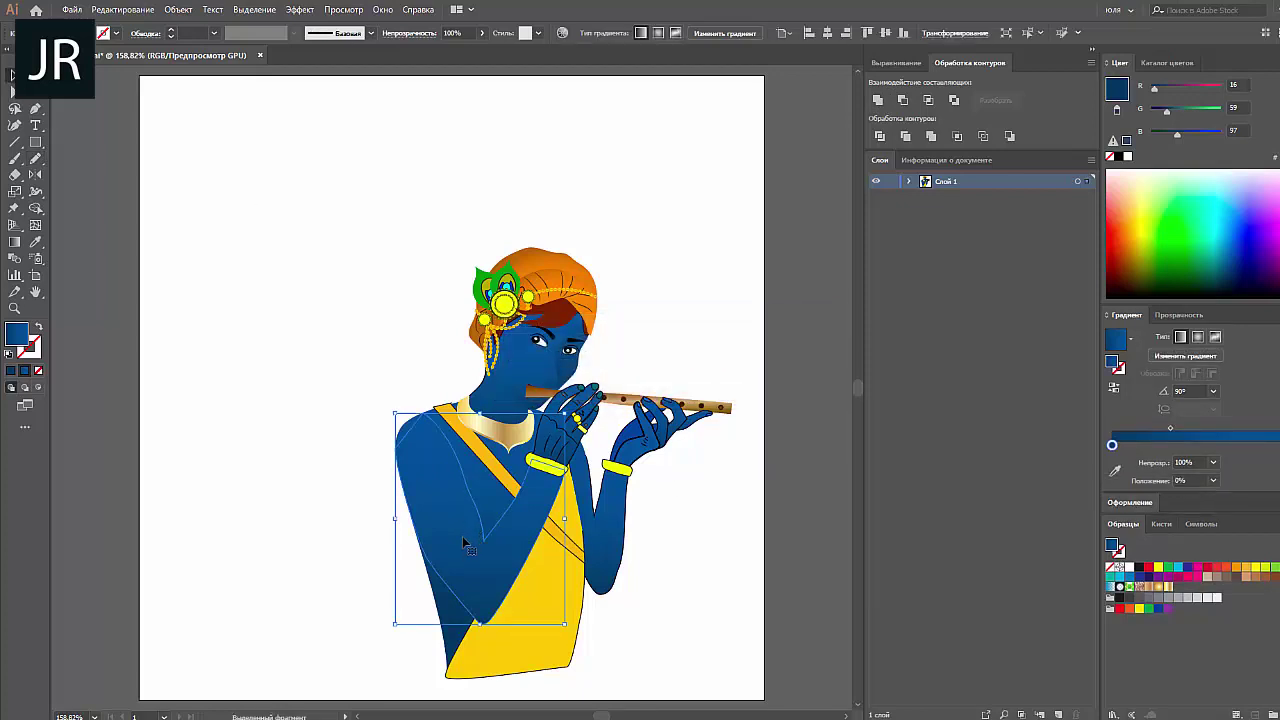
{"action": "left_click", "coordinate": [455, 520], "text": "shift"}
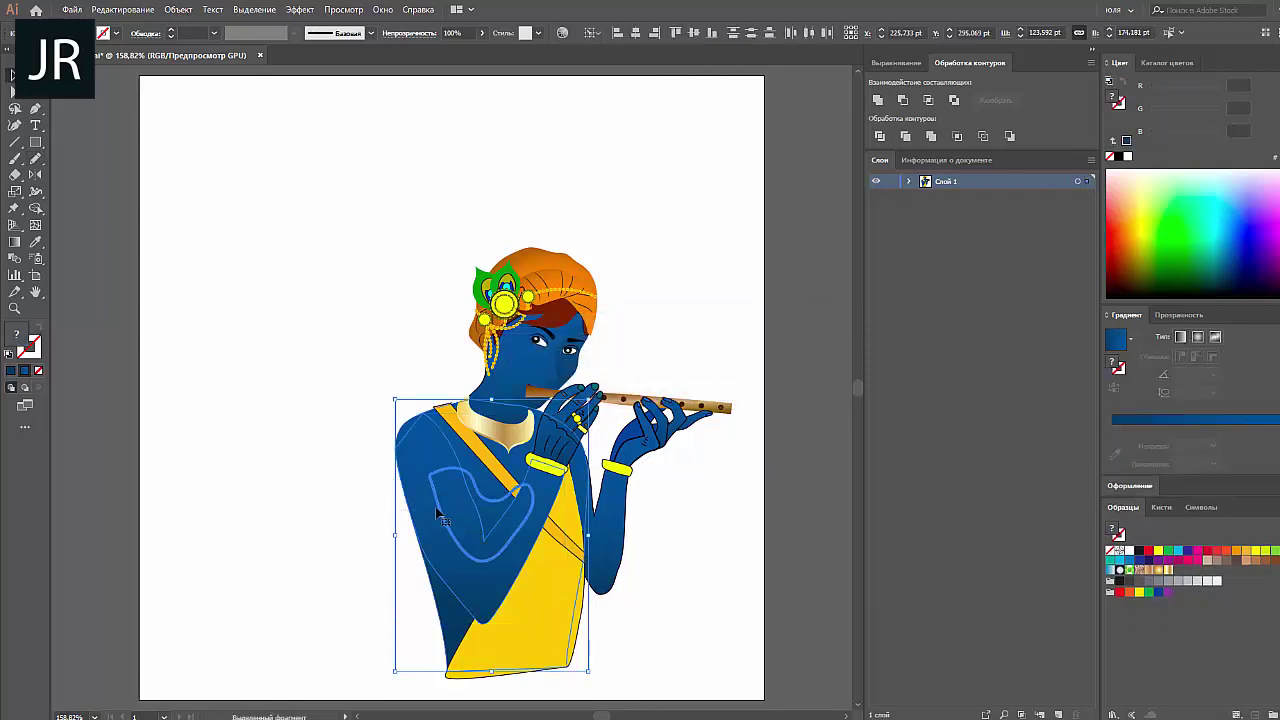
{"action": "left_click", "coordinate": [877, 100]}
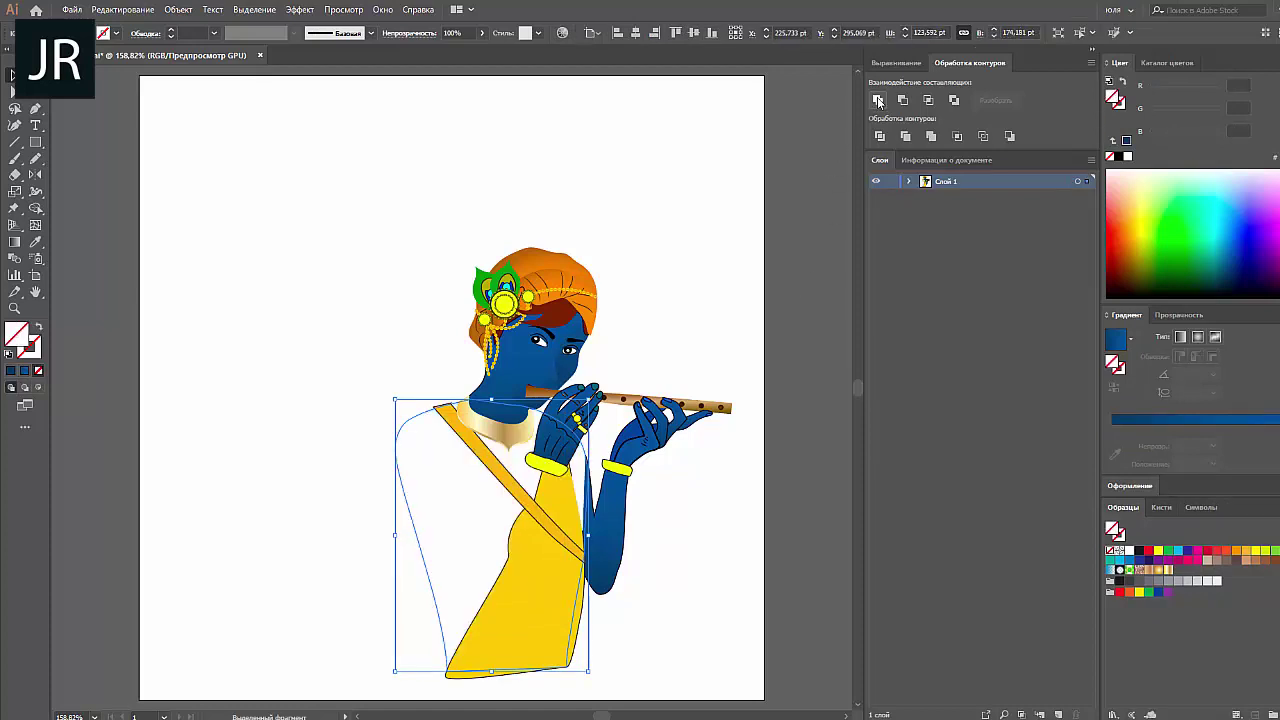
{"action": "left_click", "coordinate": [440, 482]}
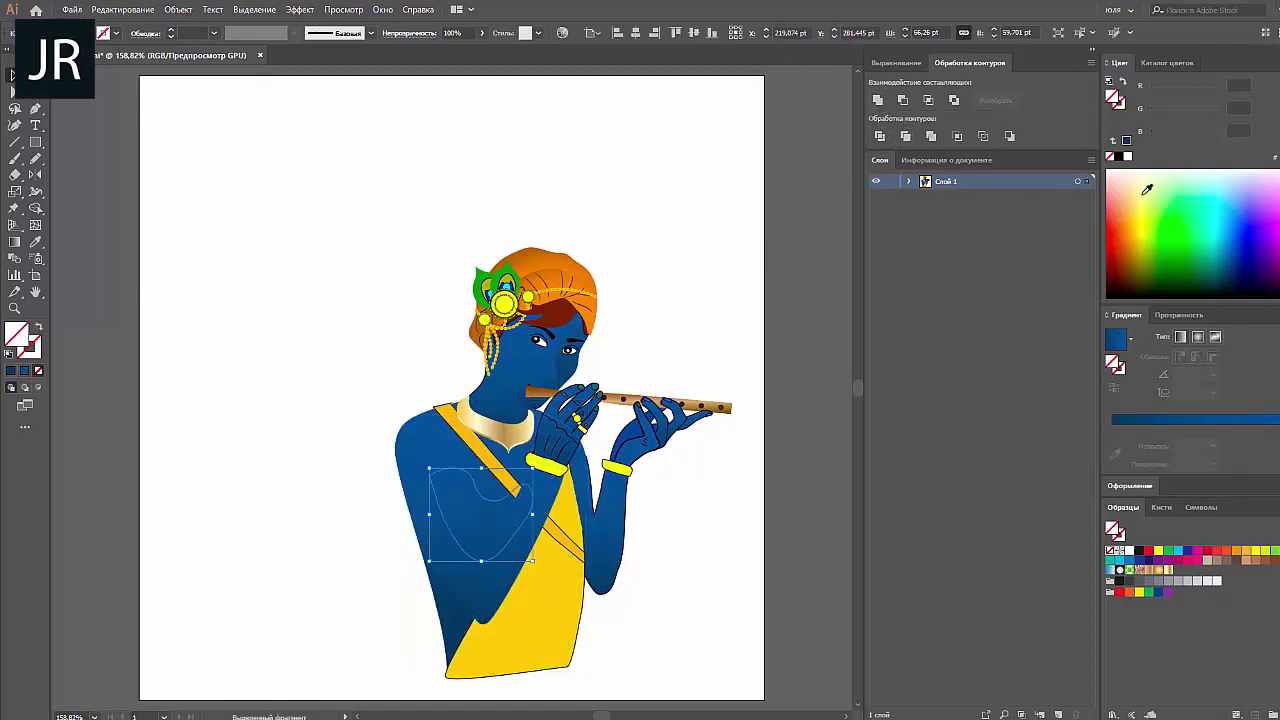
Fill the chest shape white and add a mesh point coloured Grayscale K 41%.
{"action": "left_click", "coordinate": [1127, 156]}
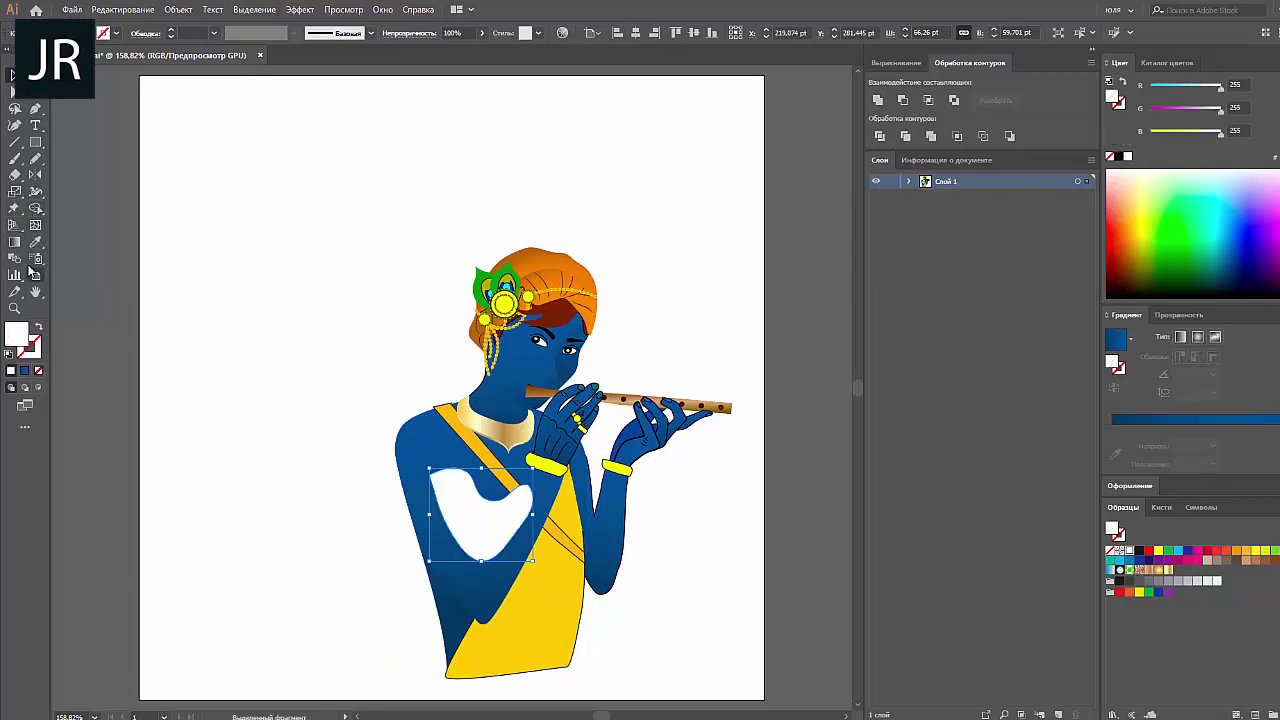
{"action": "left_click", "coordinate": [35, 225]}
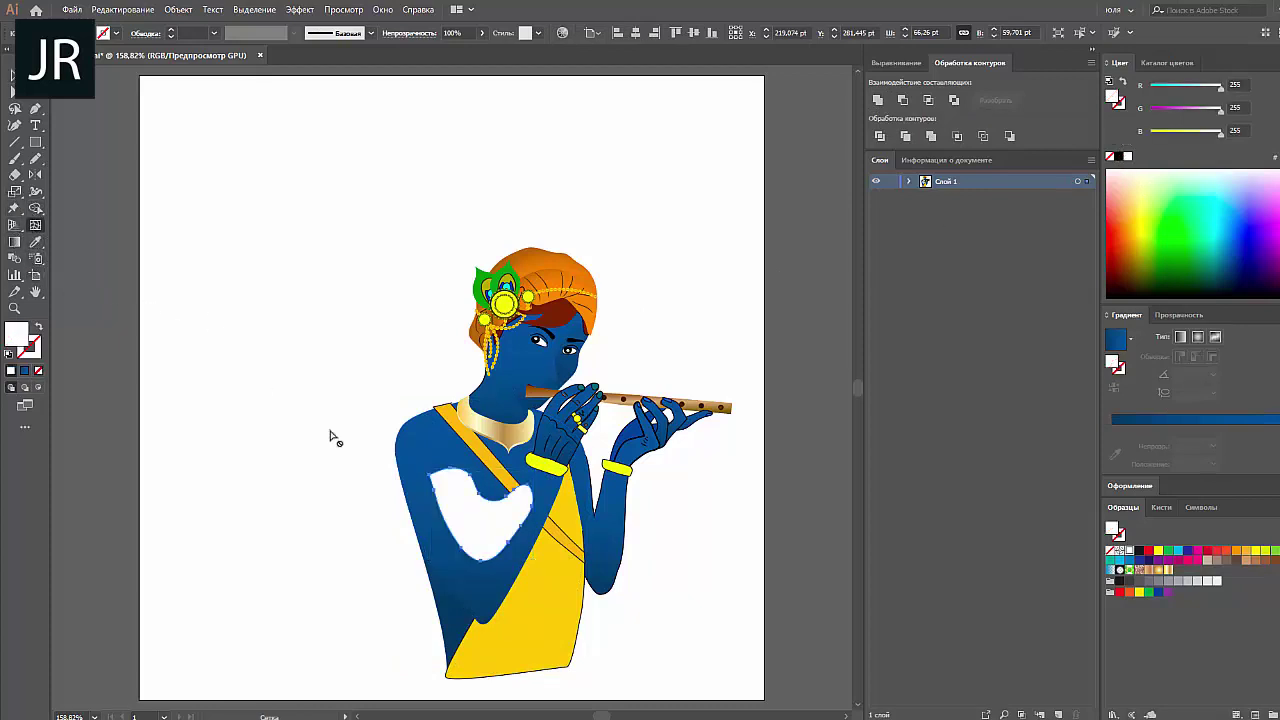
{"action": "left_click", "coordinate": [484, 547]}
{"action": "left_click", "coordinate": [1274, 62]}
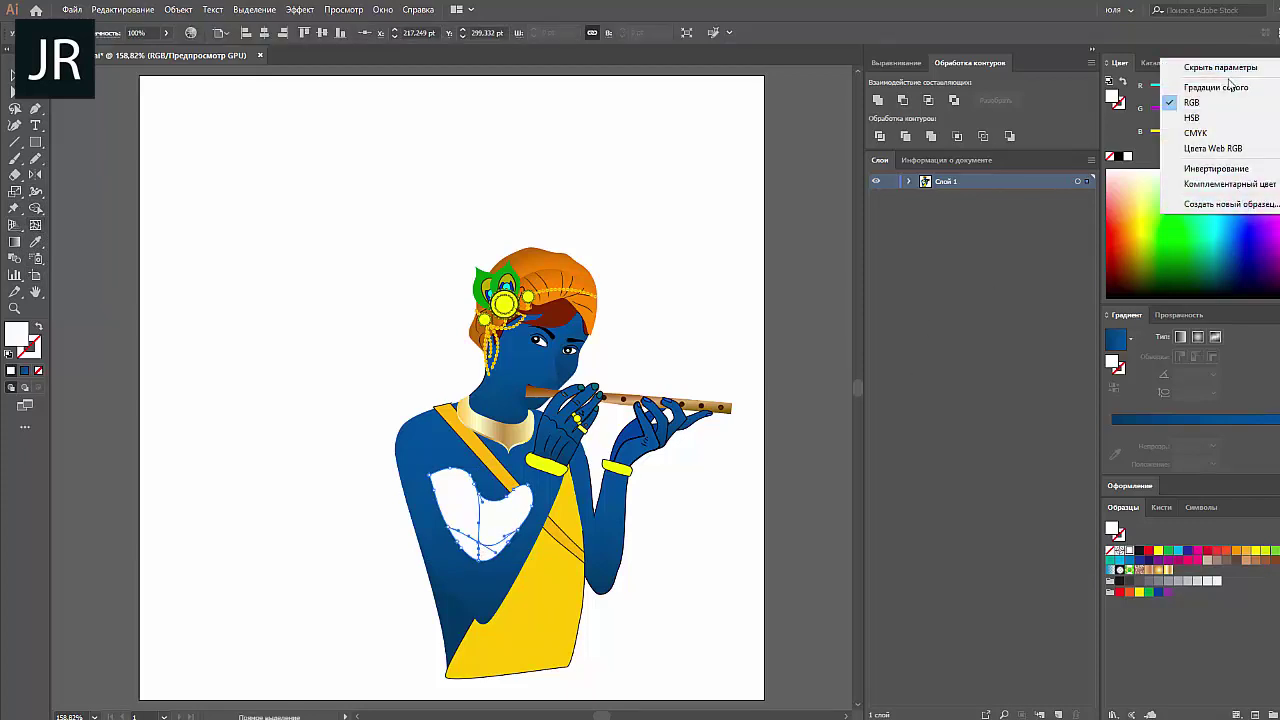
{"action": "left_click", "coordinate": [1140, 86]}
{"action": "left_click", "coordinate": [1150, 207]}
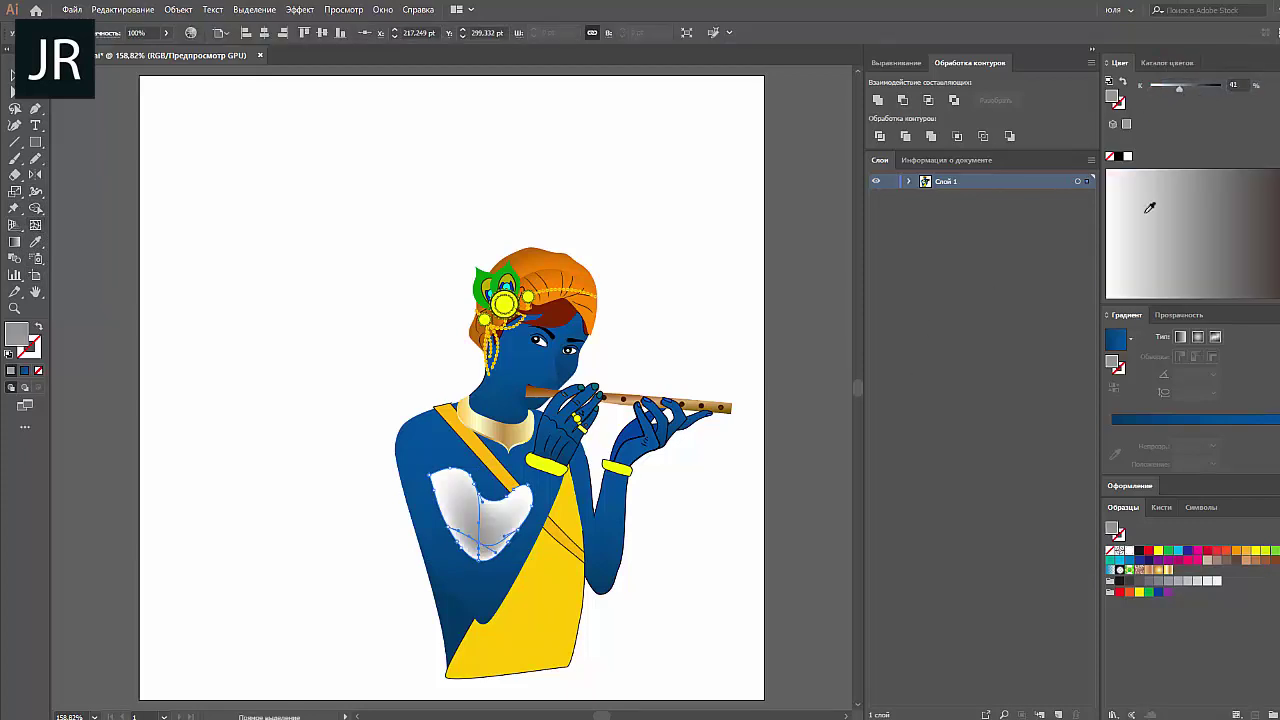
Set the chest shading's Transparency blend mode to Multiply.
{"action": "left_click", "coordinate": [1178, 315]}
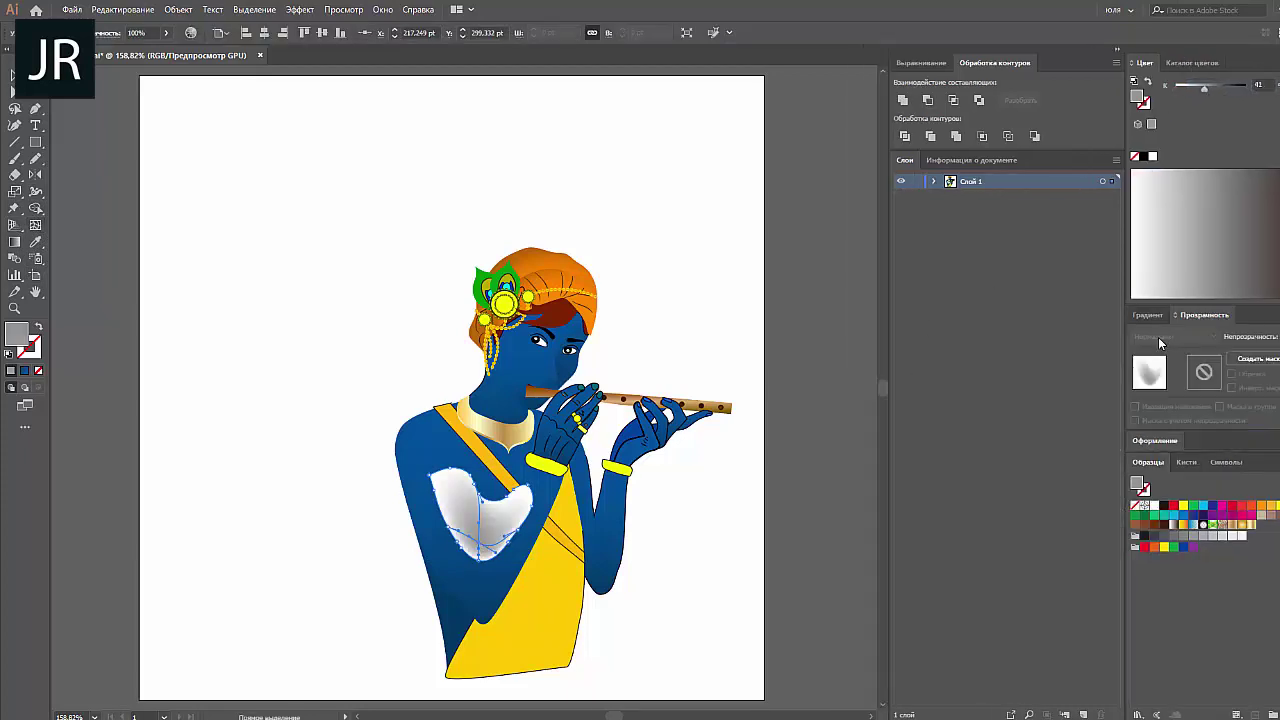
{"action": "left_click", "coordinate": [465, 510]}
{"action": "left_click", "coordinate": [737, 344]}
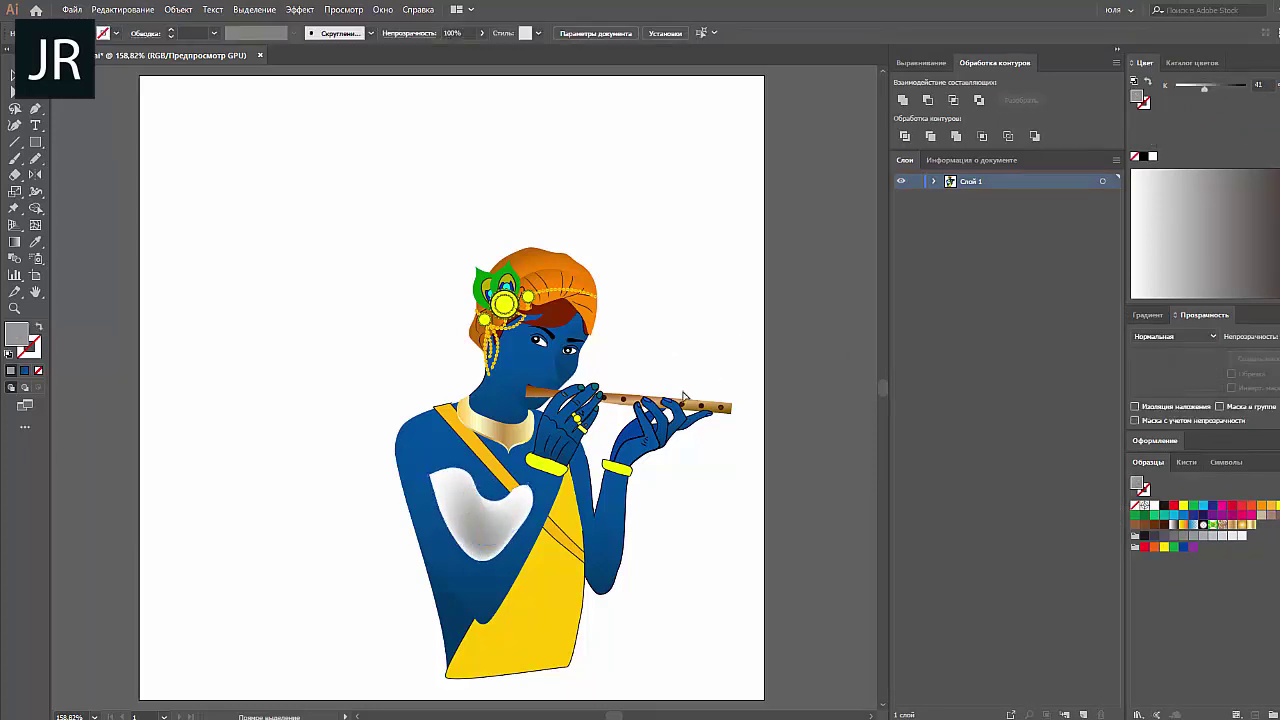
{"action": "left_click", "coordinate": [481, 523]}
{"action": "left_click", "coordinate": [1175, 336]}
{"action": "left_click", "coordinate": [1165, 376]}
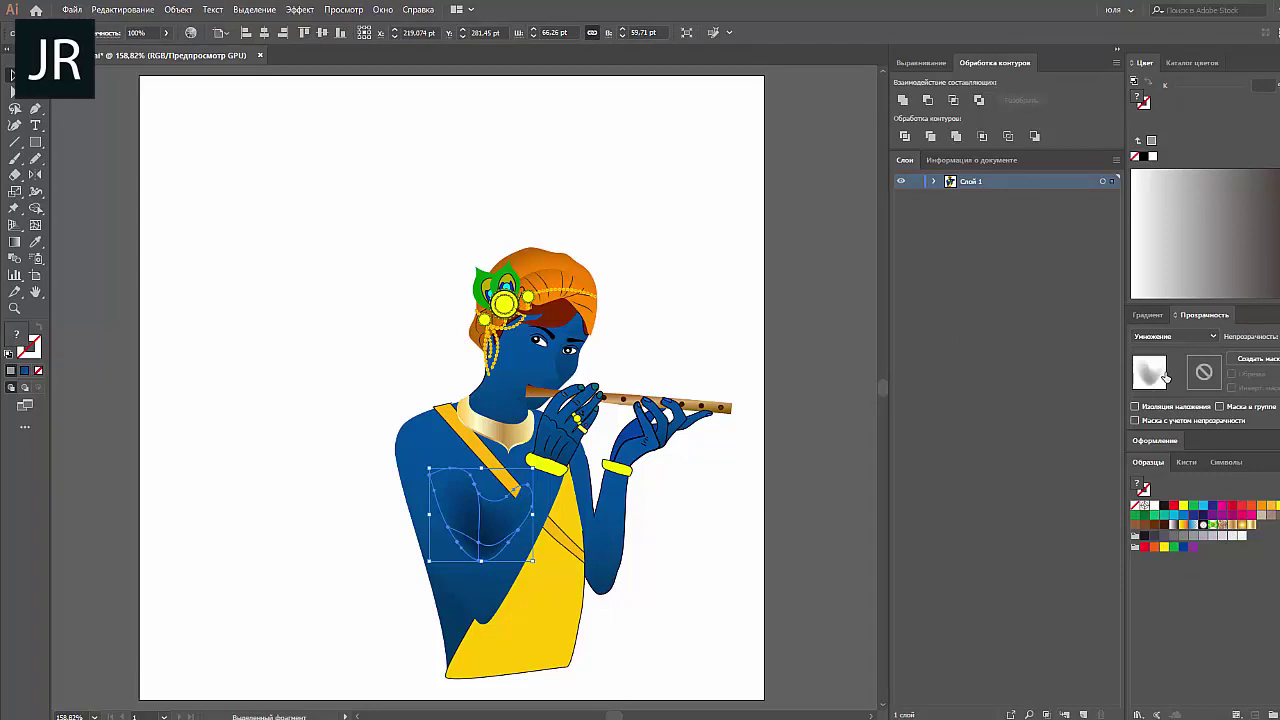
{"action": "left_click", "coordinate": [850, 521]}
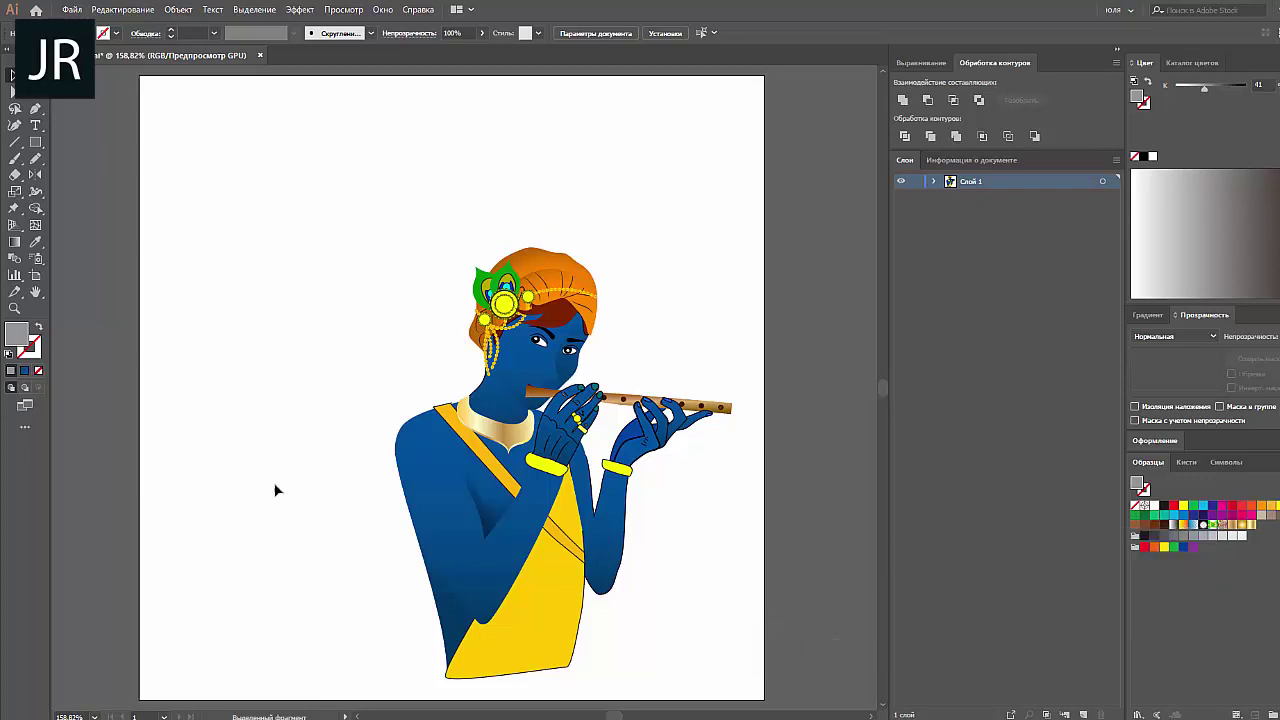
{"action": "left_click", "coordinate": [606, 540]}
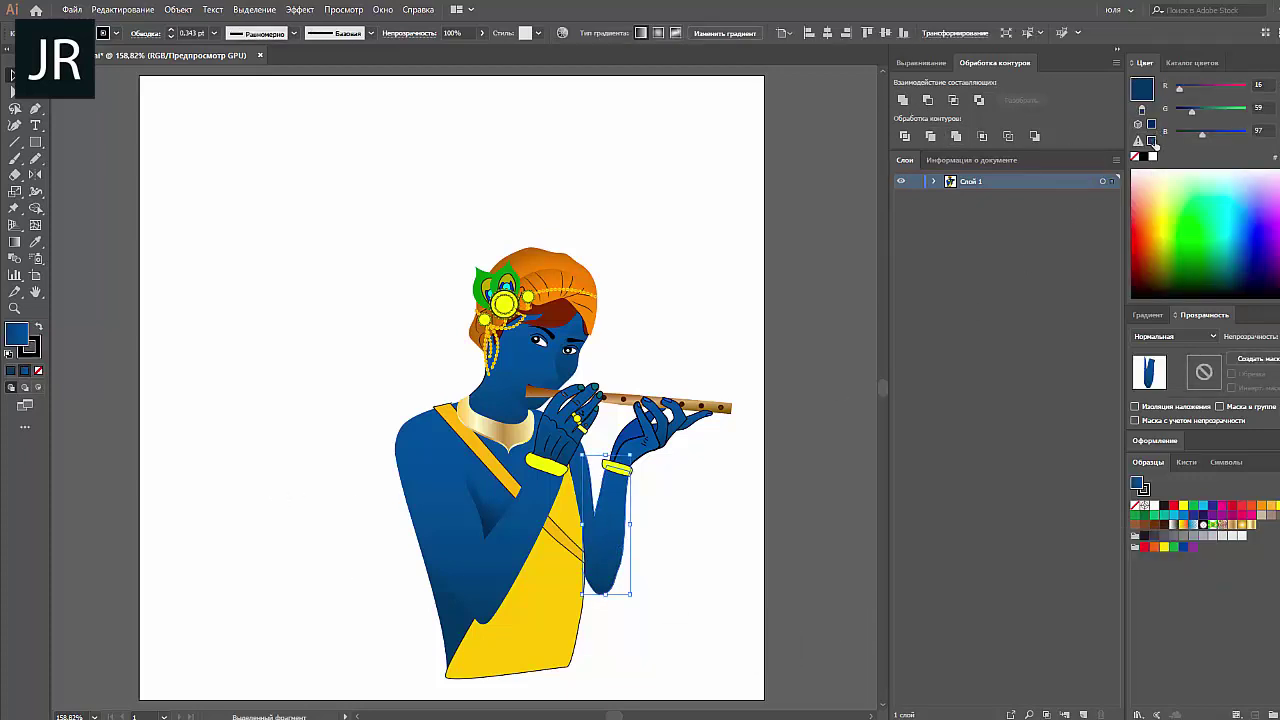
Set the arm shape's stroke to None.
{"action": "left_click", "coordinate": [1147, 315]}
{"action": "left_click", "coordinate": [1122, 368]}
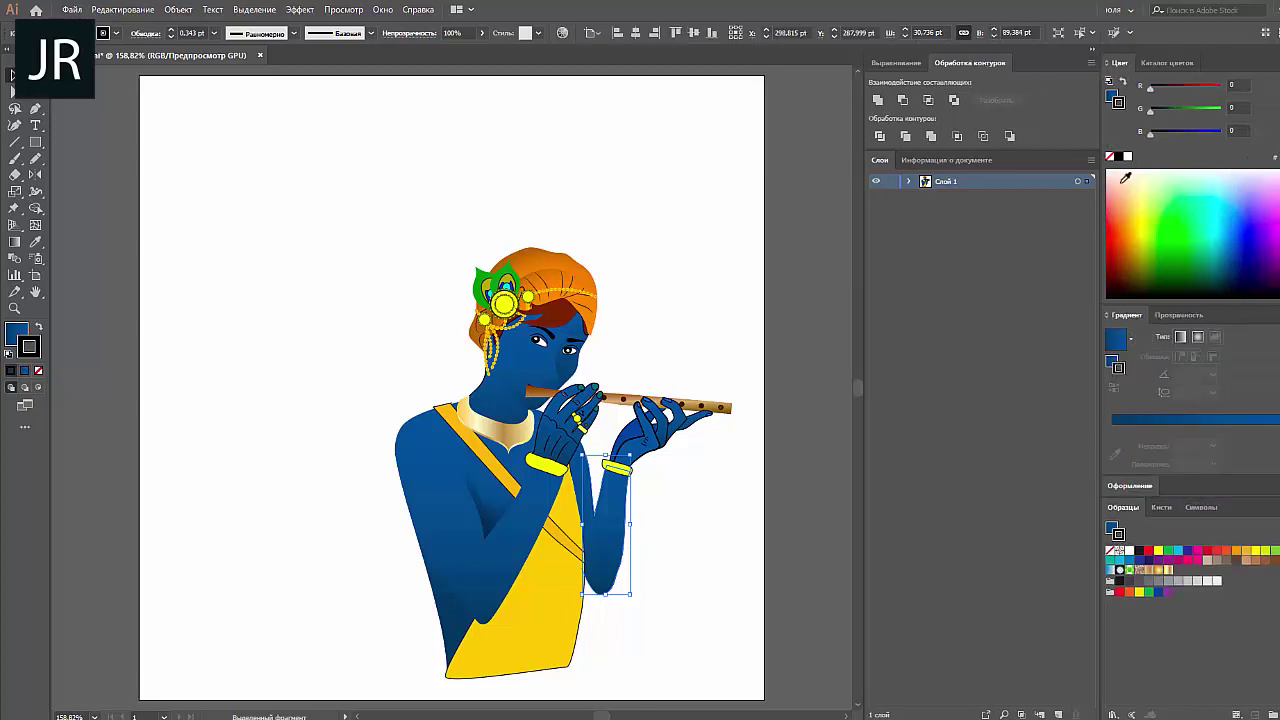
{"action": "left_click", "coordinate": [1110, 160]}
{"action": "left_click", "coordinate": [768, 245]}
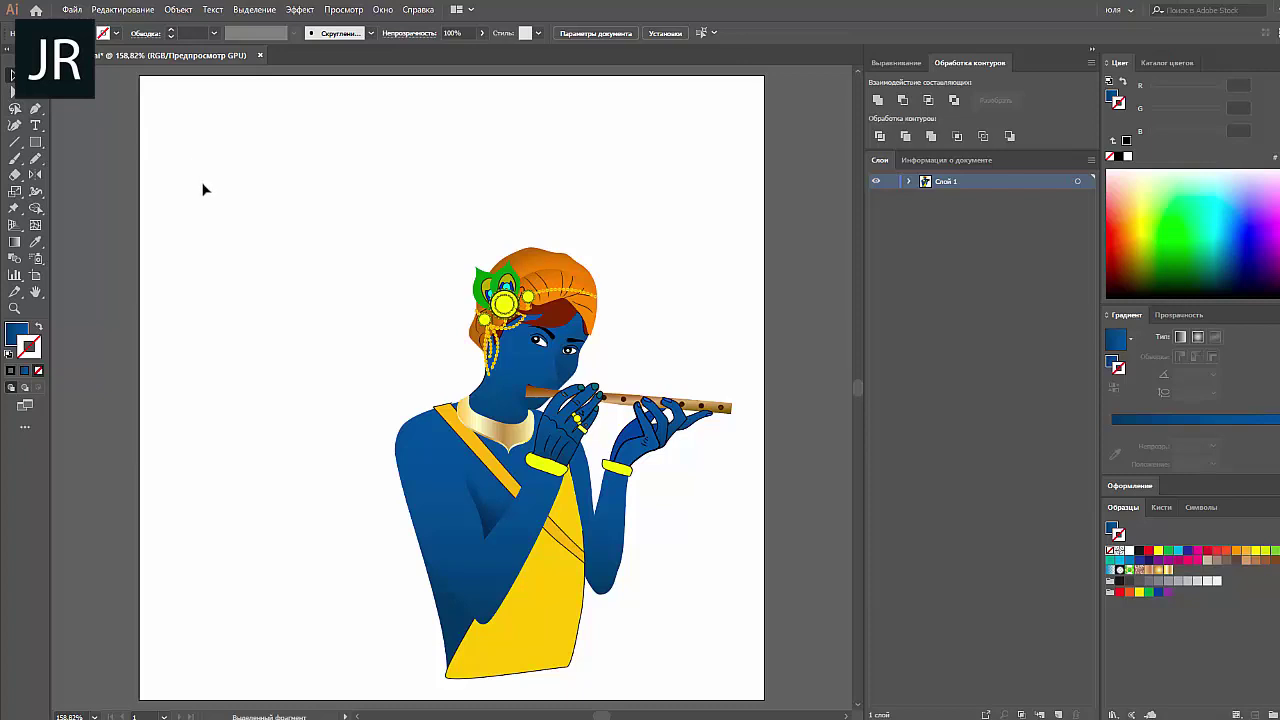
Eyedropper the collar's gold gradient onto both yellow bracelets.
{"action": "scroll", "coordinate": [255, 295], "scroll_direction": "down", "scroll_amount": 2}
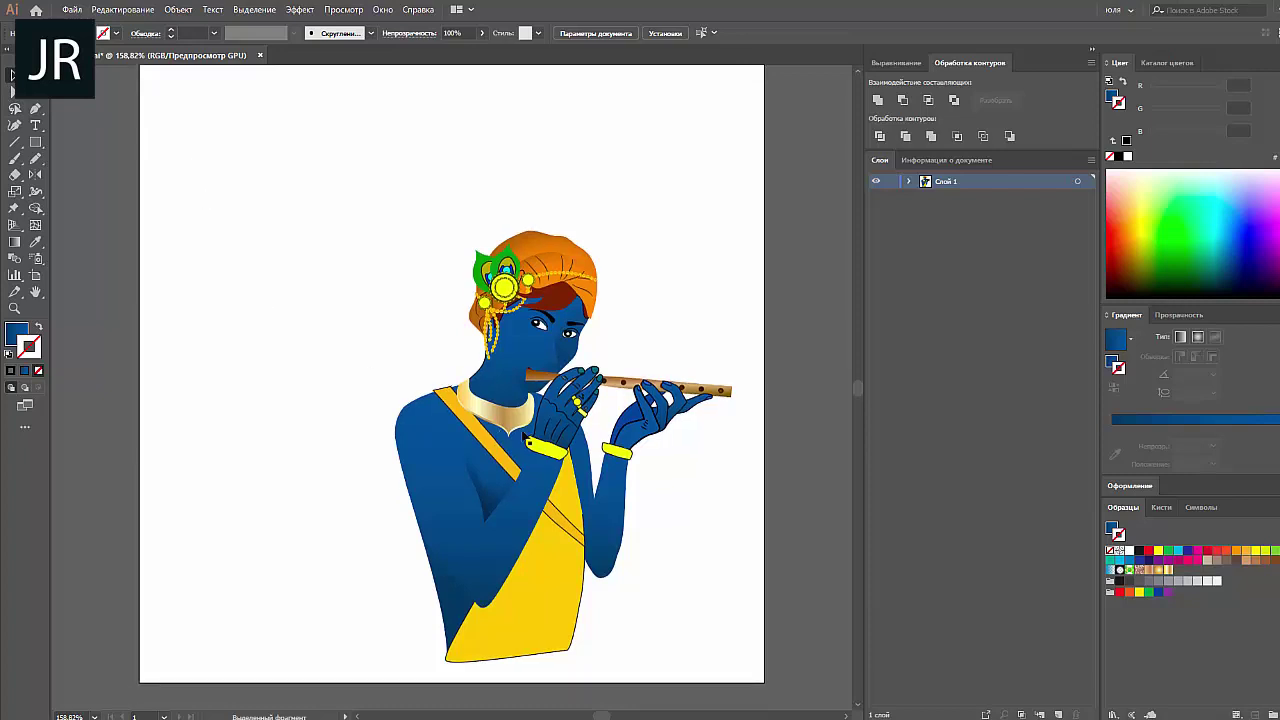
{"action": "left_click", "coordinate": [550, 452]}
{"action": "left_click", "coordinate": [624, 452], "text": "shift"}
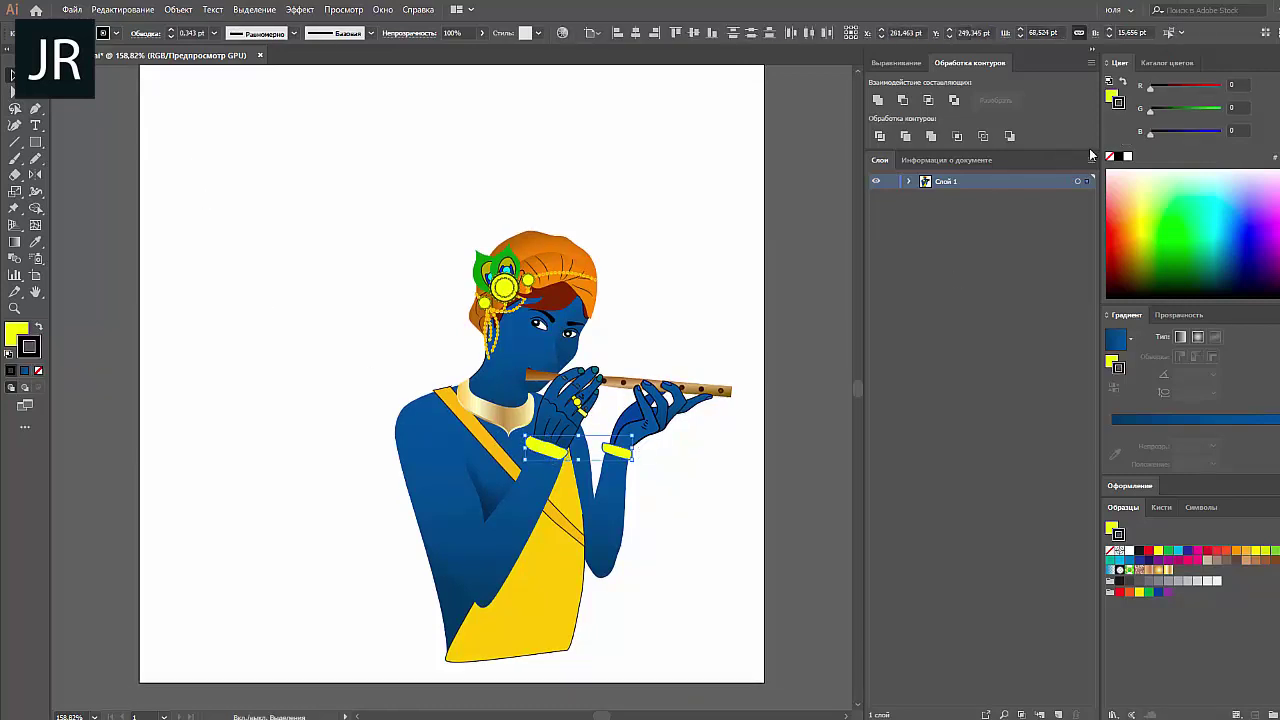
{"action": "left_click", "coordinate": [787, 407]}
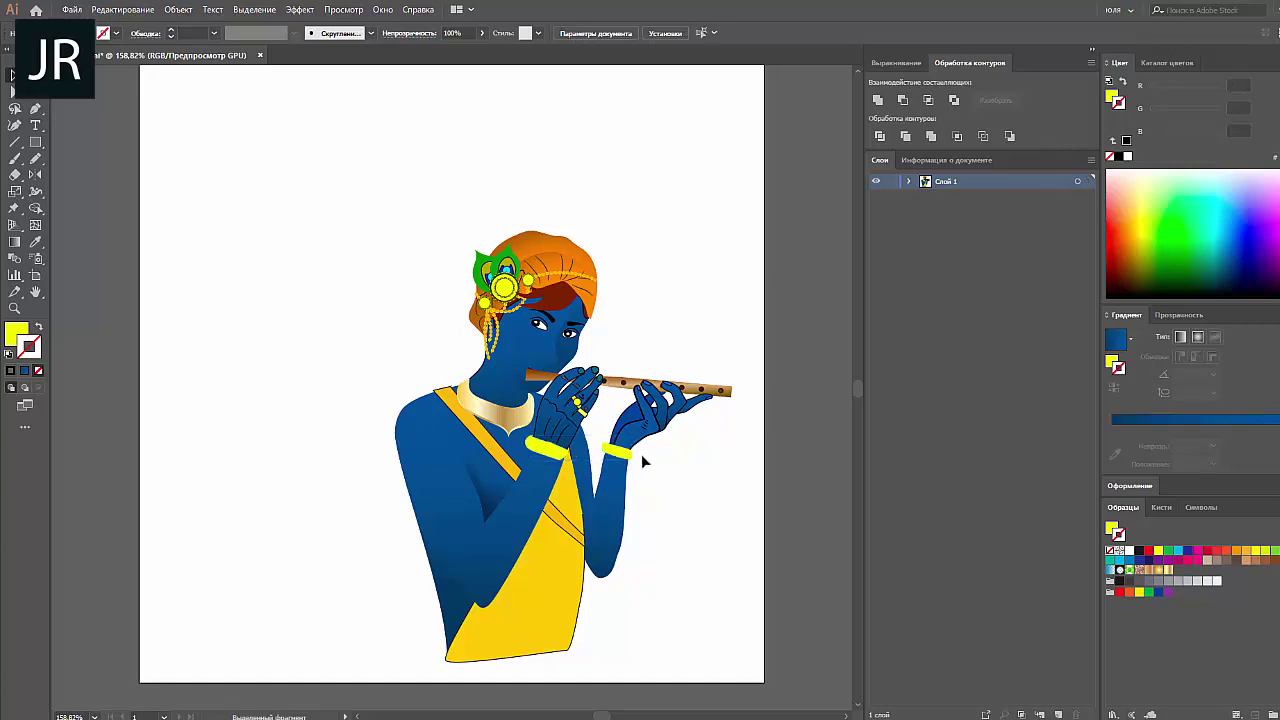
{"action": "left_click", "coordinate": [545, 450], "text": "shift"}
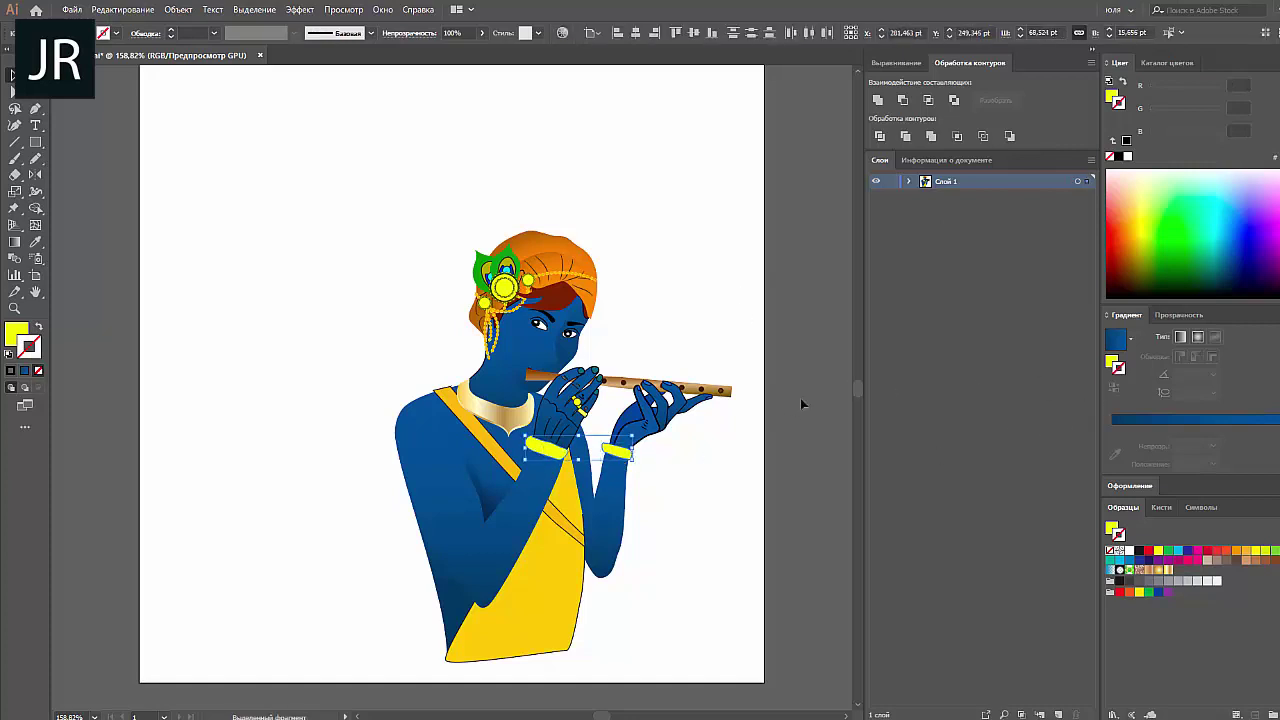
{"action": "key", "text": "i"}
{"action": "left_click", "coordinate": [497, 406]}
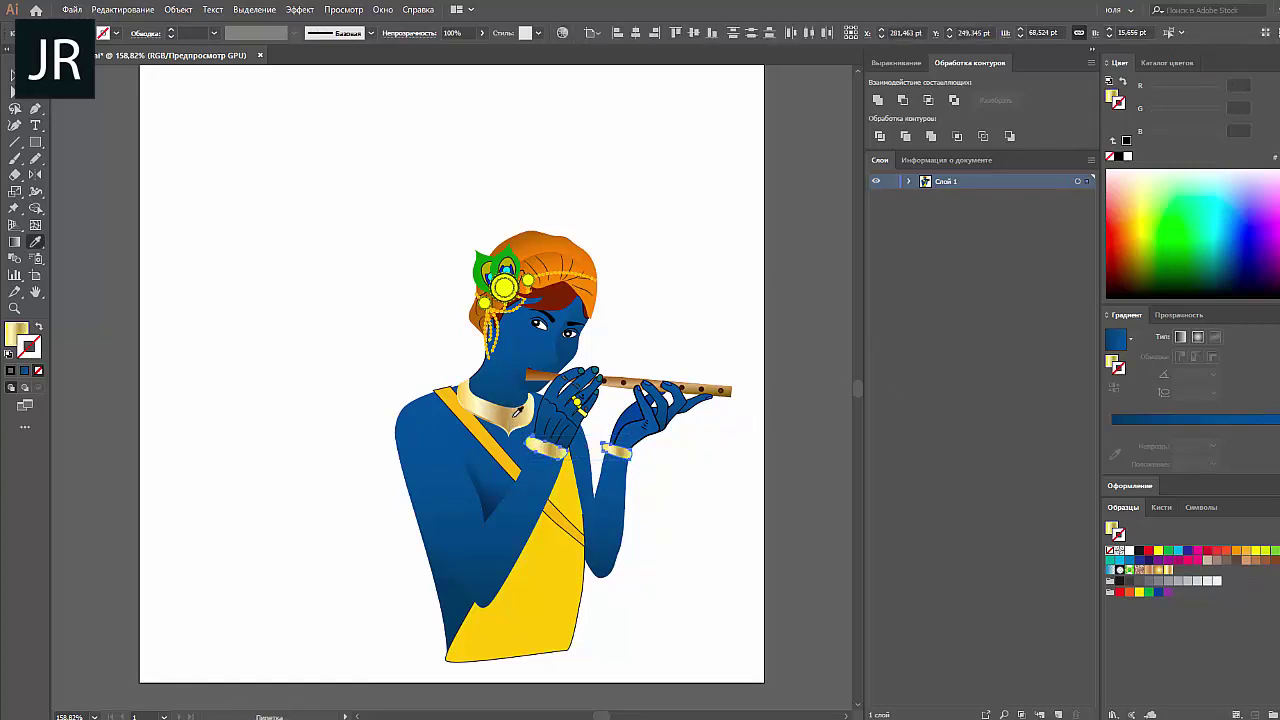
{"action": "scroll", "coordinate": [731, 550], "scroll_direction": "up", "scroll_amount": 2}
Drag the left bracelet's end anchor with Direct Selection to reshape its end.
{"action": "scroll", "coordinate": [610, 400], "scroll_direction": "up", "scroll_amount": 2}
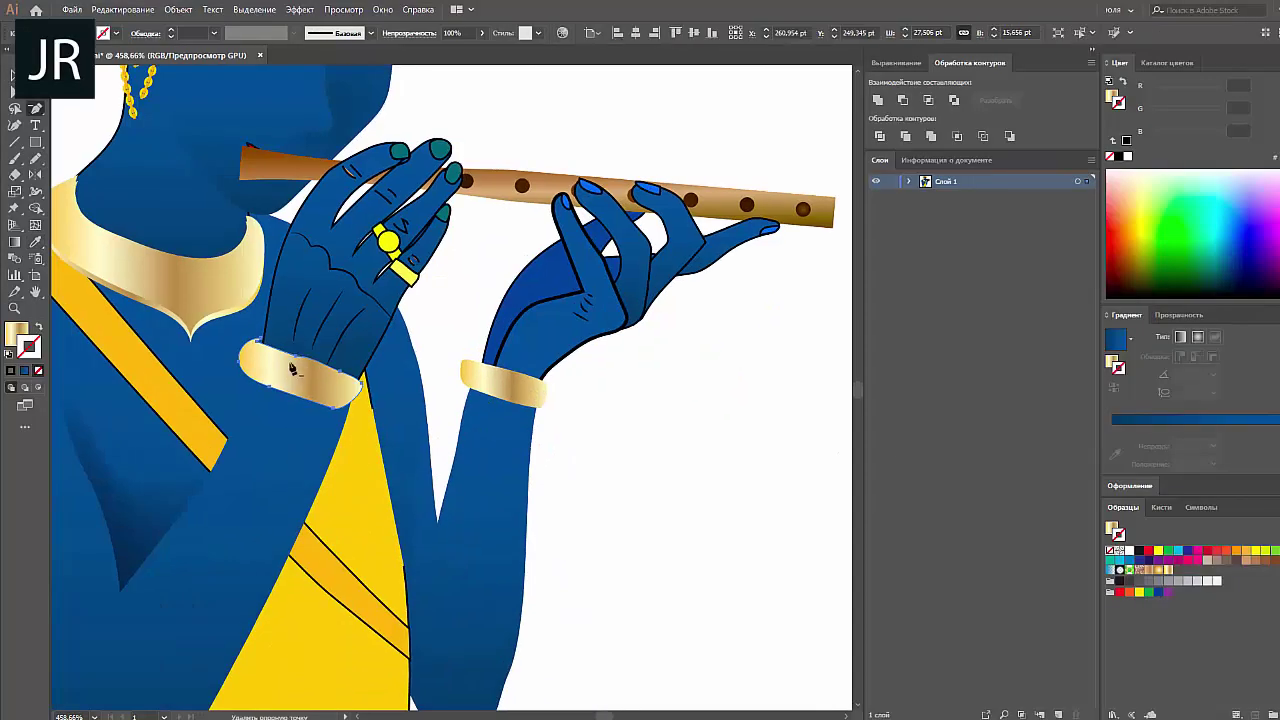
{"action": "key", "text": "minus"}
{"action": "left_click", "coordinate": [295, 362]}
{"action": "key", "text": "Return"}
{"action": "key", "text": "a"}
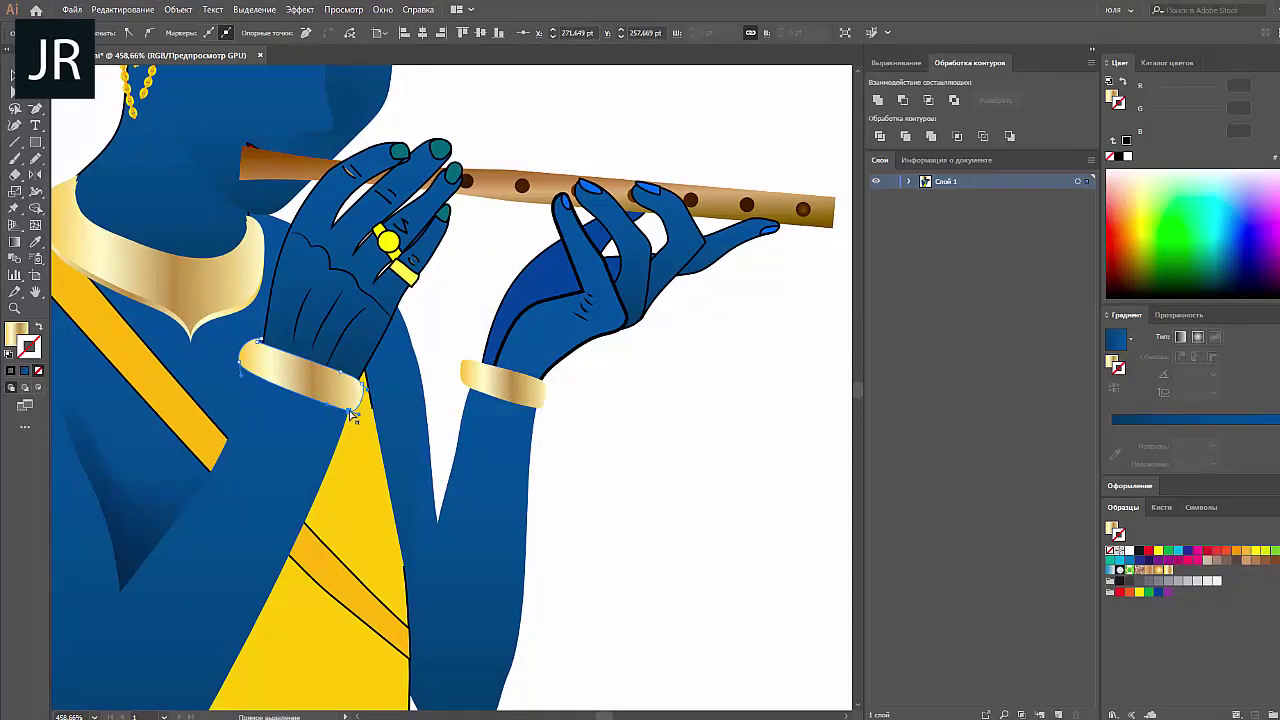
{"action": "left_click_drag", "start_coordinate": [335, 377], "coordinate": [277, 434]}
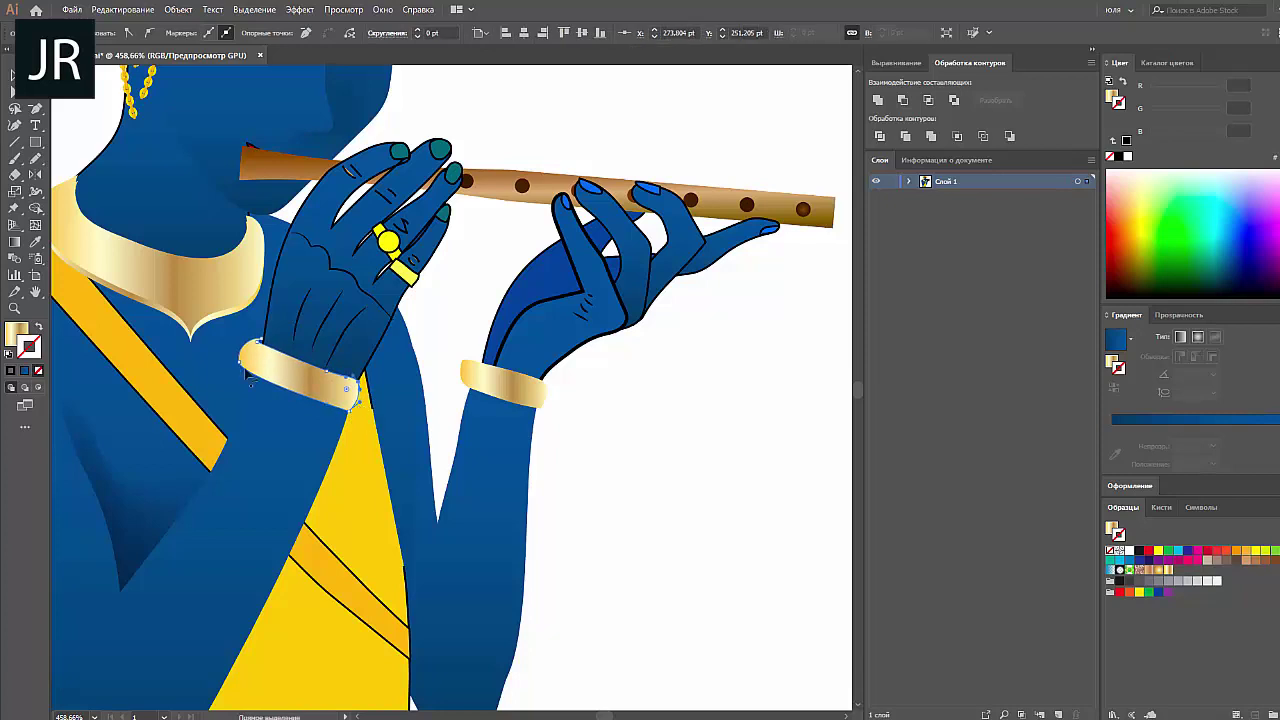
Reshape the dark blue chest-and-arm shading by dragging its anchors near shoulder and hand.
{"action": "left_click", "coordinate": [277, 434]}
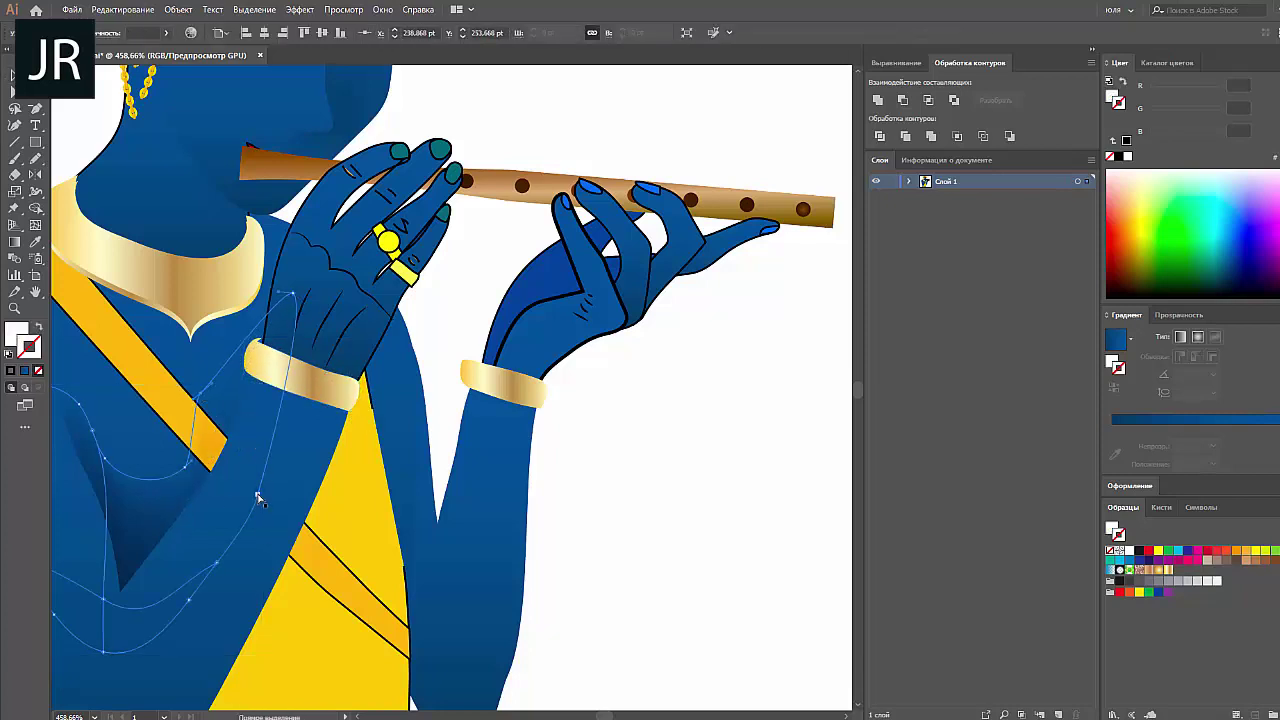
{"action": "mouse_move", "coordinate": [259, 503]}
{"action": "left_mouse_down"}
{"action": "mouse_move", "coordinate": [293, 485]}
{"action": "mouse_move", "coordinate": [245, 540]}
{"action": "left_mouse_up"}
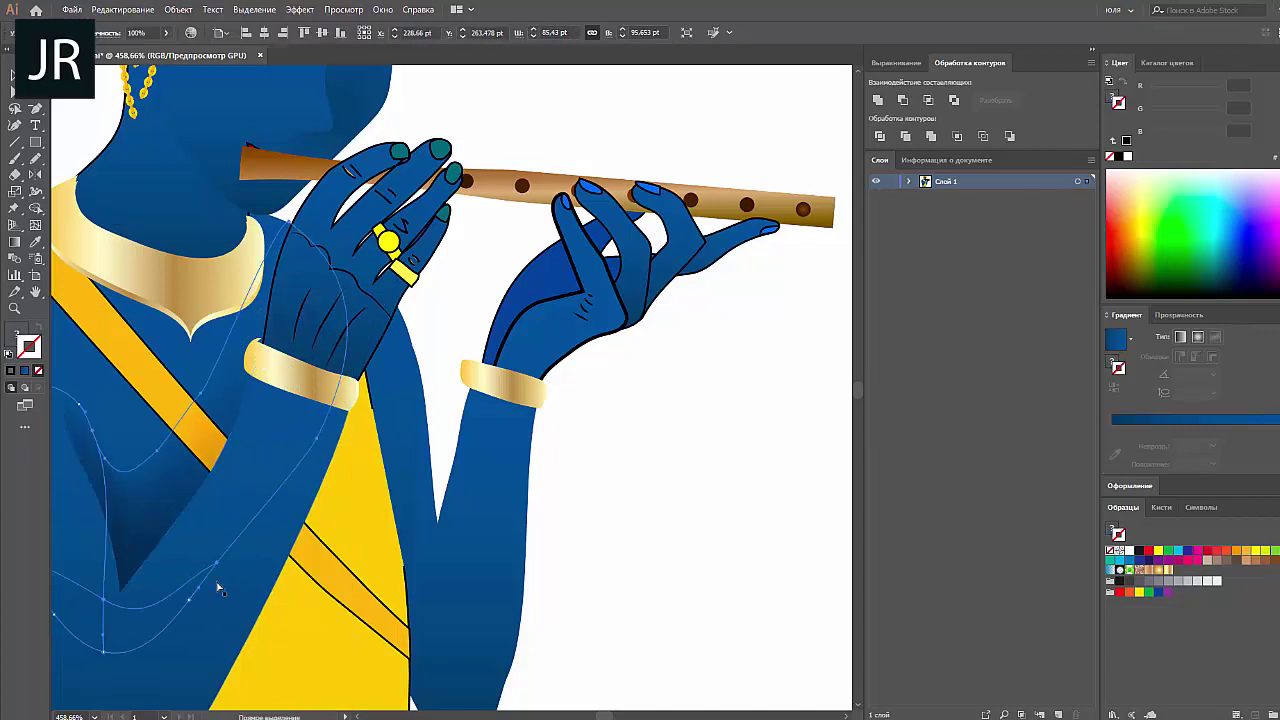
{"action": "left_click_drag", "start_coordinate": [200, 398], "coordinate": [268, 260]}
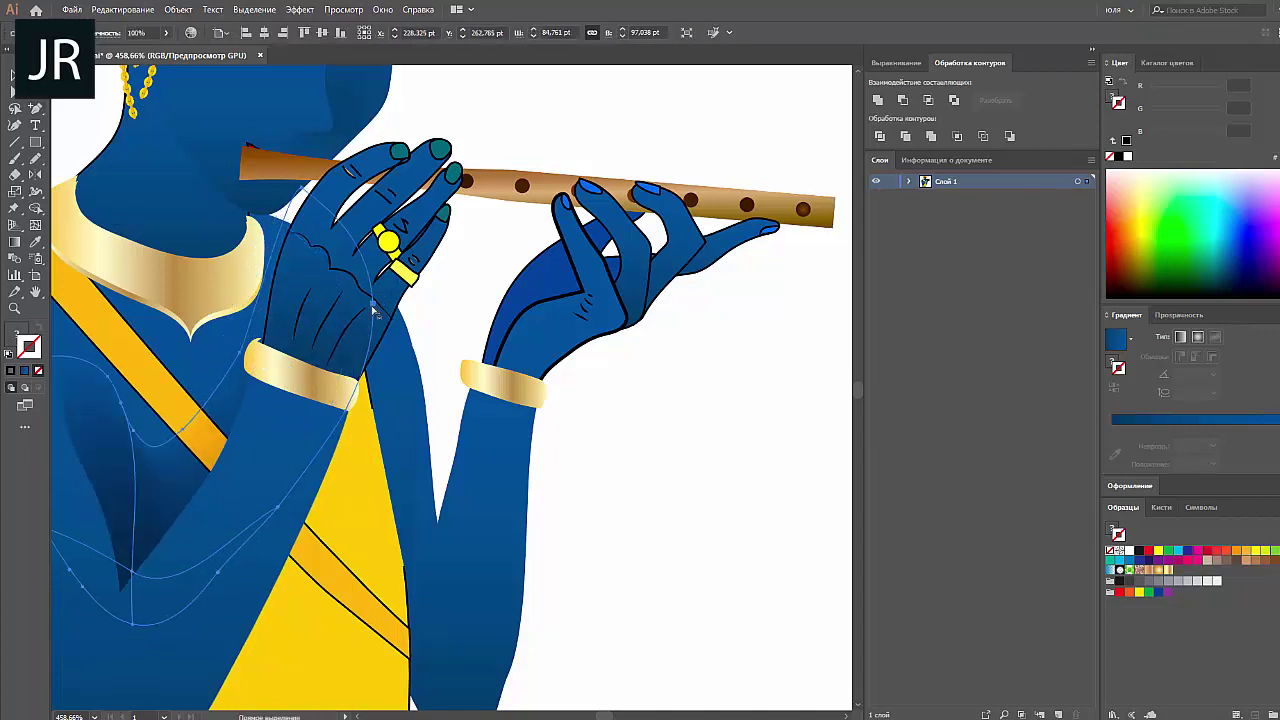
{"action": "left_click_drag", "start_coordinate": [268, 260], "coordinate": [368, 316]}
{"action": "left_click", "coordinate": [590, 527]}
{"action": "key", "text": "ctrl+0"}
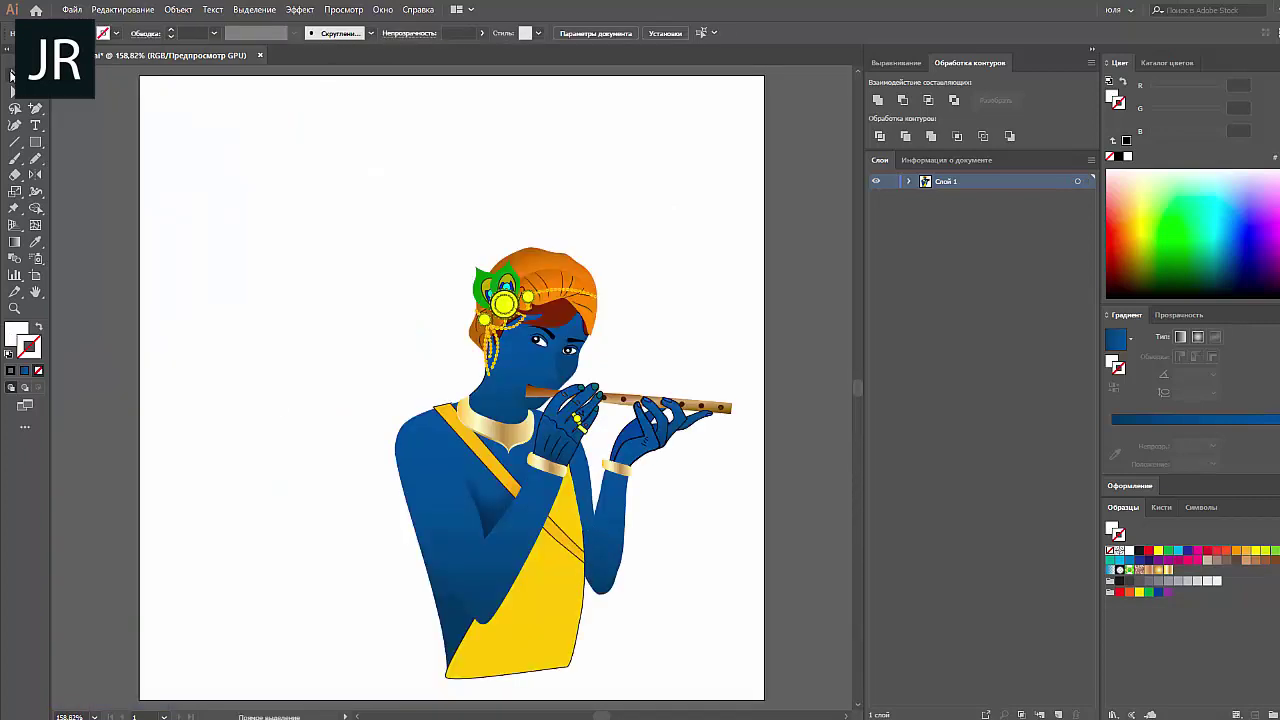
{"action": "key", "text": "ctrl+z"}
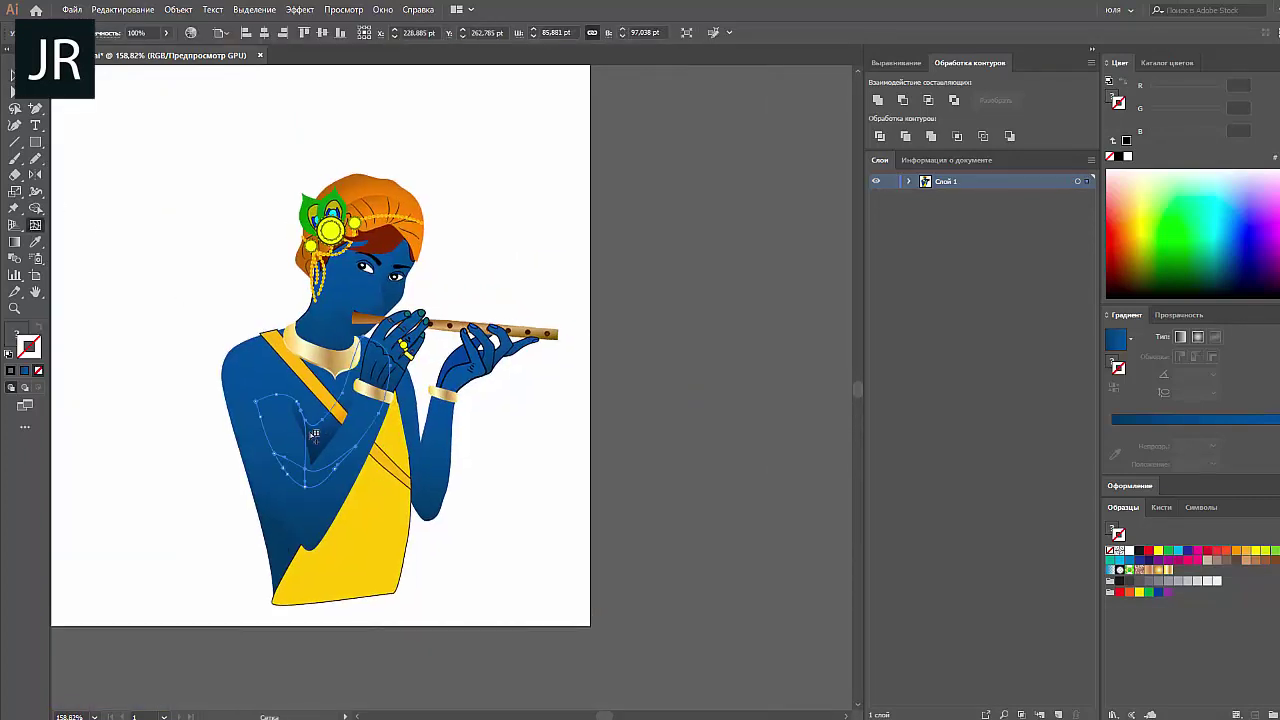
{"action": "left_click", "coordinate": [594, 436]}
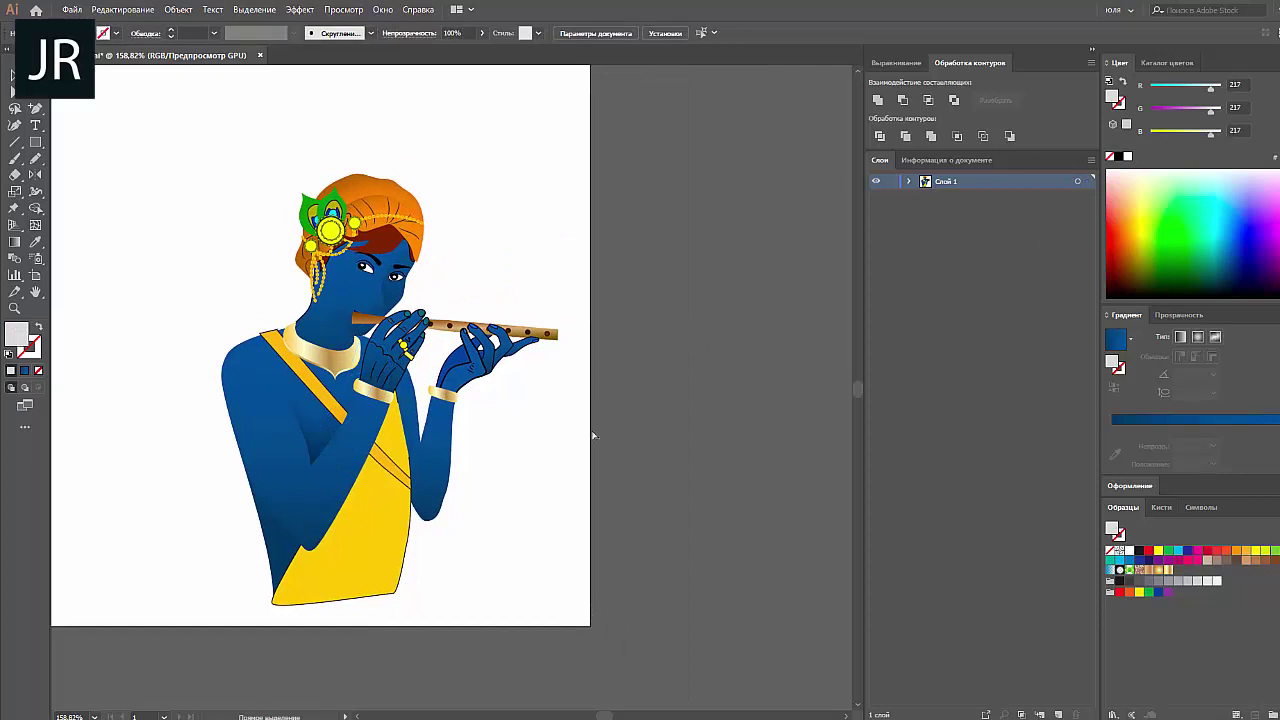
{"action": "left_click", "coordinate": [390, 468]}
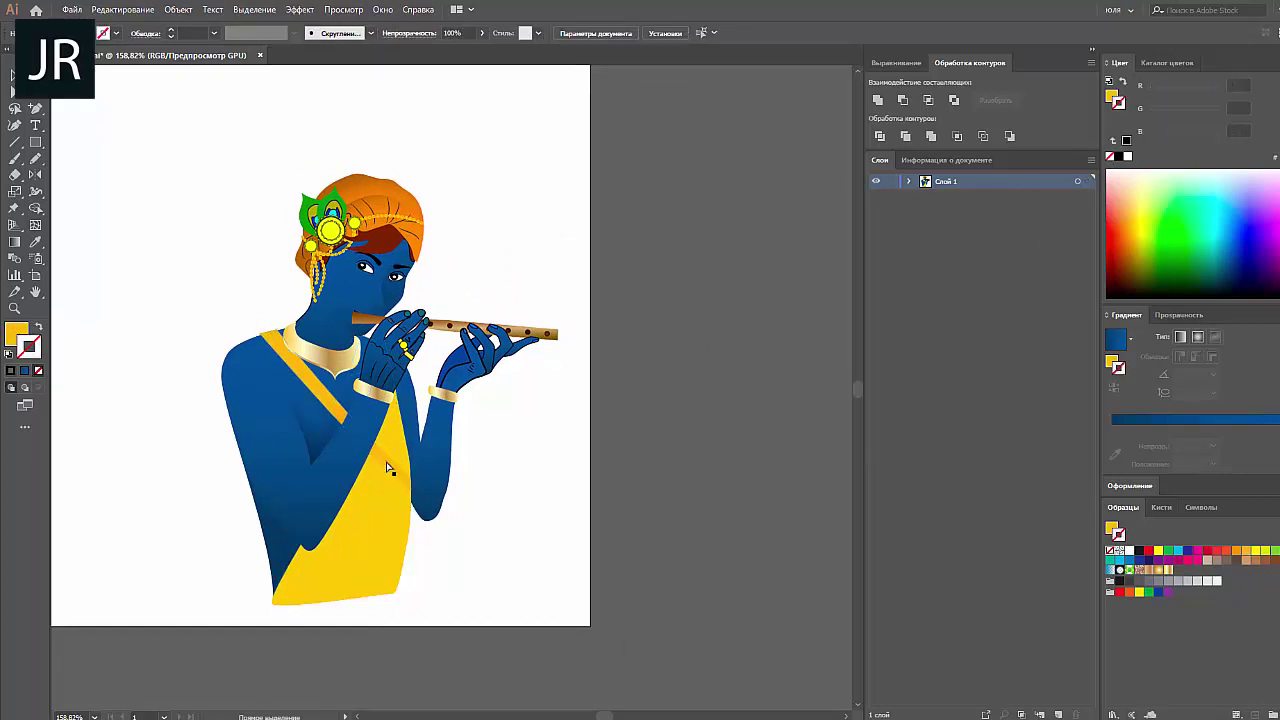
{"action": "scroll", "coordinate": [671, 449], "scroll_direction": "up", "scroll_amount": 5}
Set the right hand shading's gradient angle to 90° and select its left stop.
{"action": "left_click", "coordinate": [500, 360]}
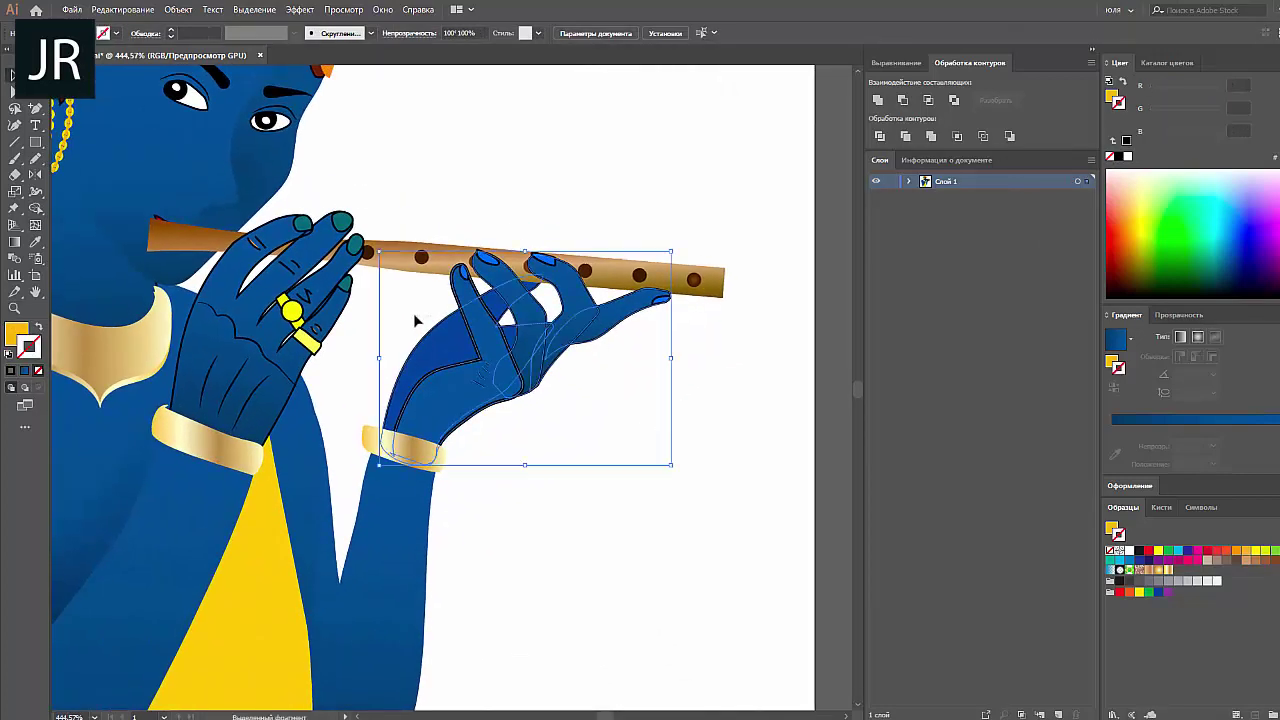
{"action": "left_click", "coordinate": [415, 320]}
{"action": "left_click", "coordinate": [449, 348]}
{"action": "left_click", "coordinate": [1248, 446]}
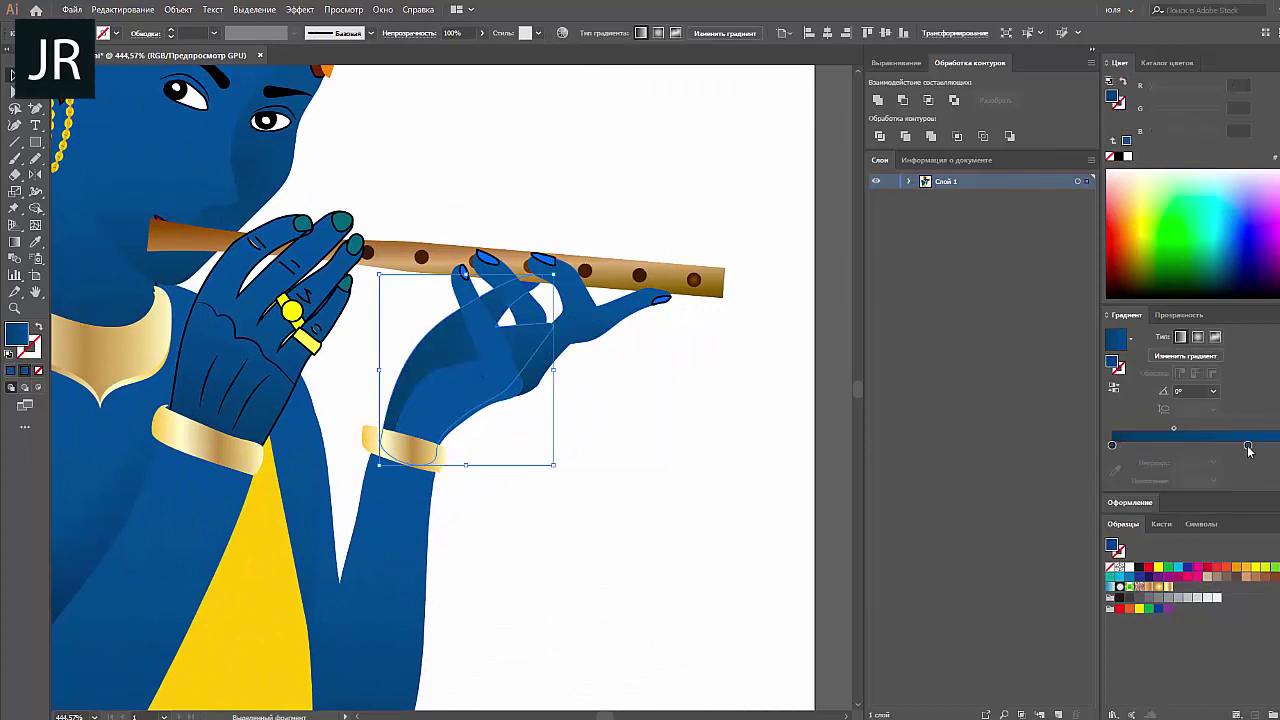
{"action": "left_click", "coordinate": [560, 374]}
{"action": "left_click", "coordinate": [1116, 388]}
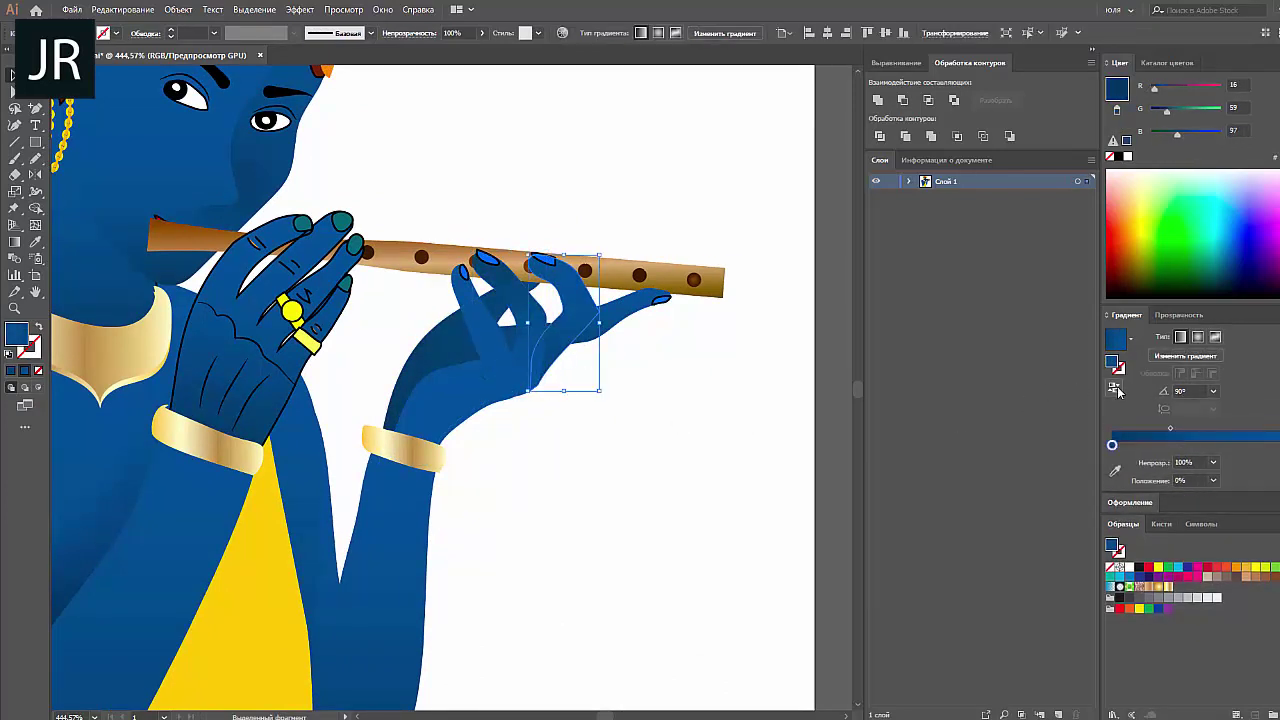
{"action": "key", "text": "ctrl+z"}
{"action": "key", "text": "ctrl+z"}
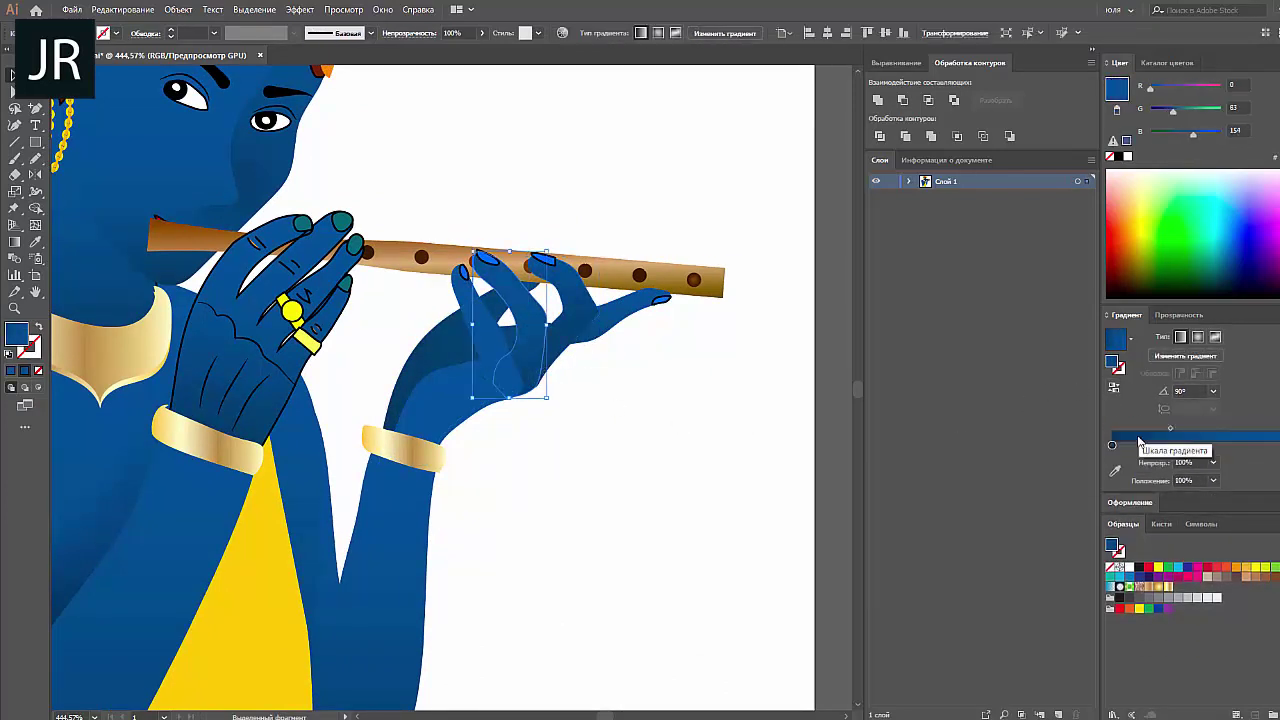
{"action": "left_click", "coordinate": [1112, 445]}
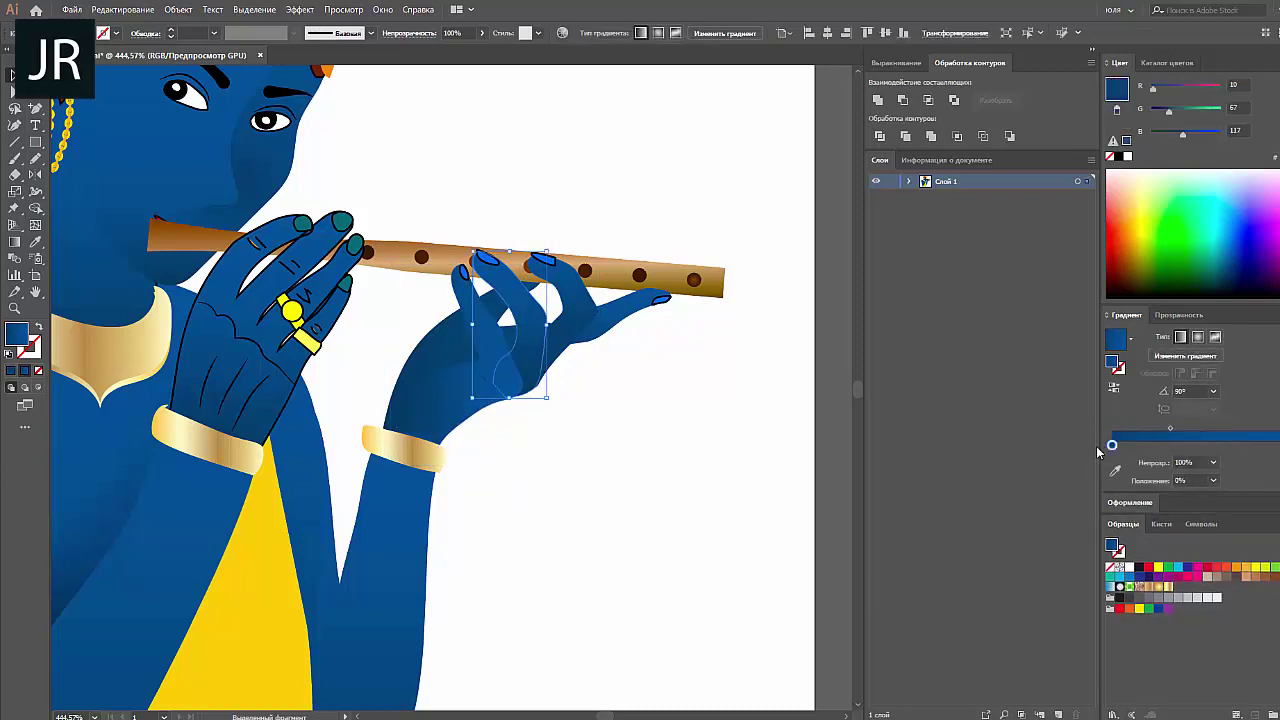
Recolour the flute hand's blue fingernails purple.
{"action": "left_click", "coordinate": [788, 430]}
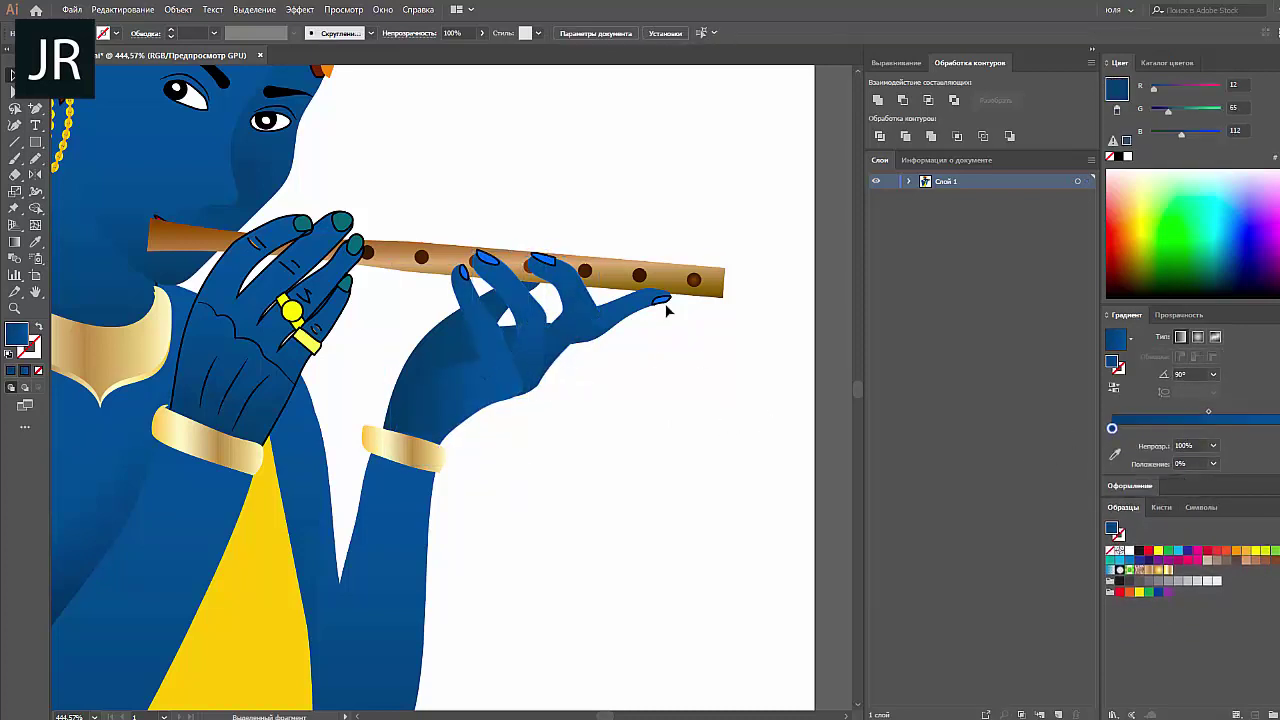
{"action": "left_click", "coordinate": [665, 303]}
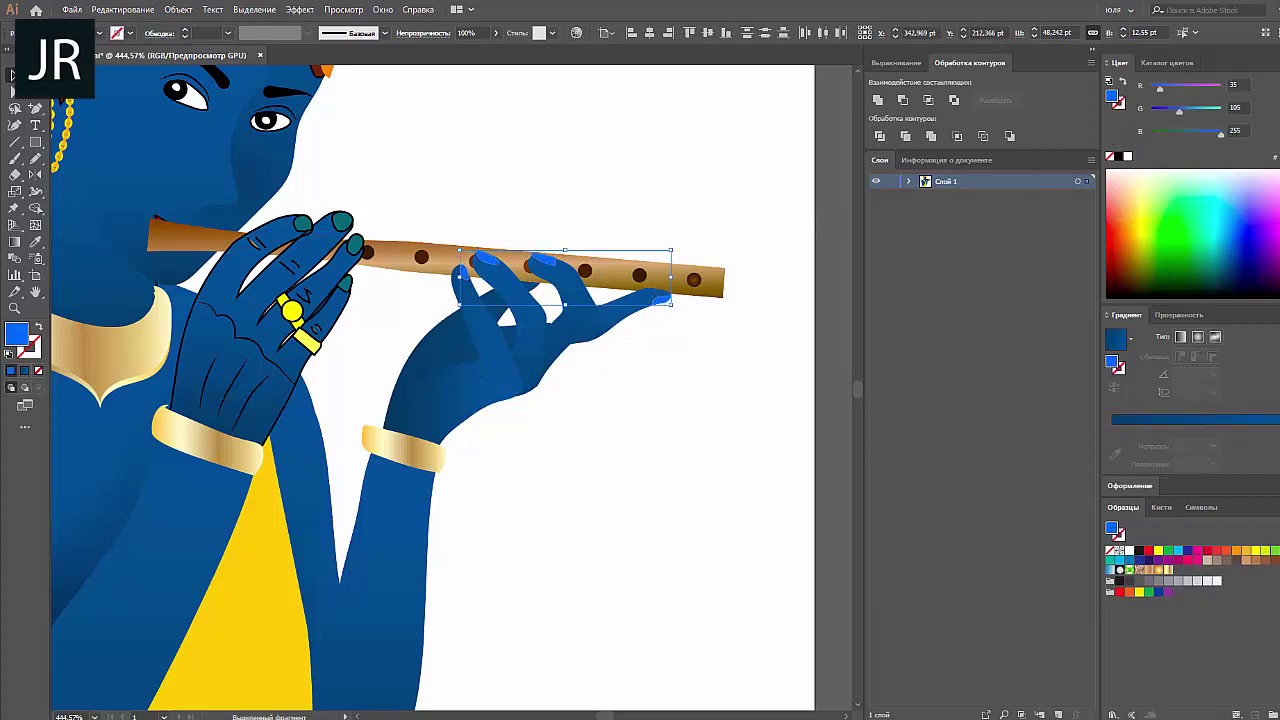
{"action": "left_click", "coordinate": [1274, 244]}
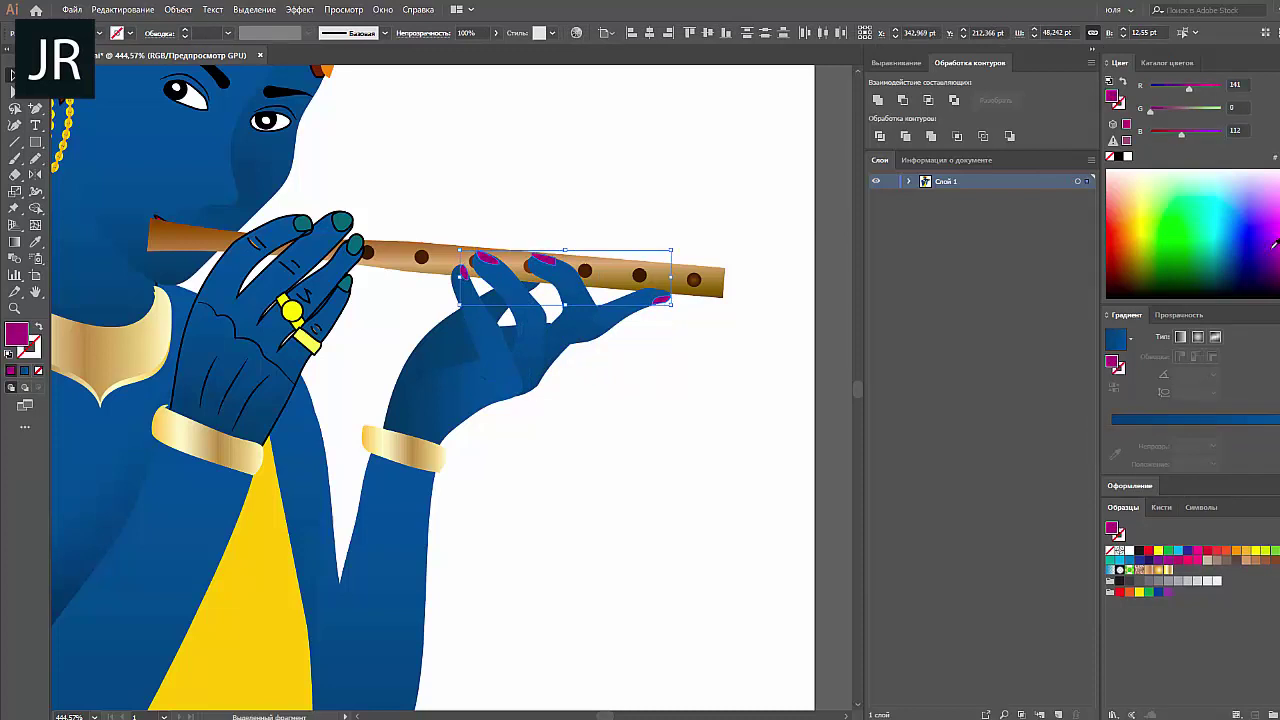
{"action": "left_click", "coordinate": [731, 423]}
{"action": "left_click_drag", "start_coordinate": [573, 389], "coordinate": [691, 429]}
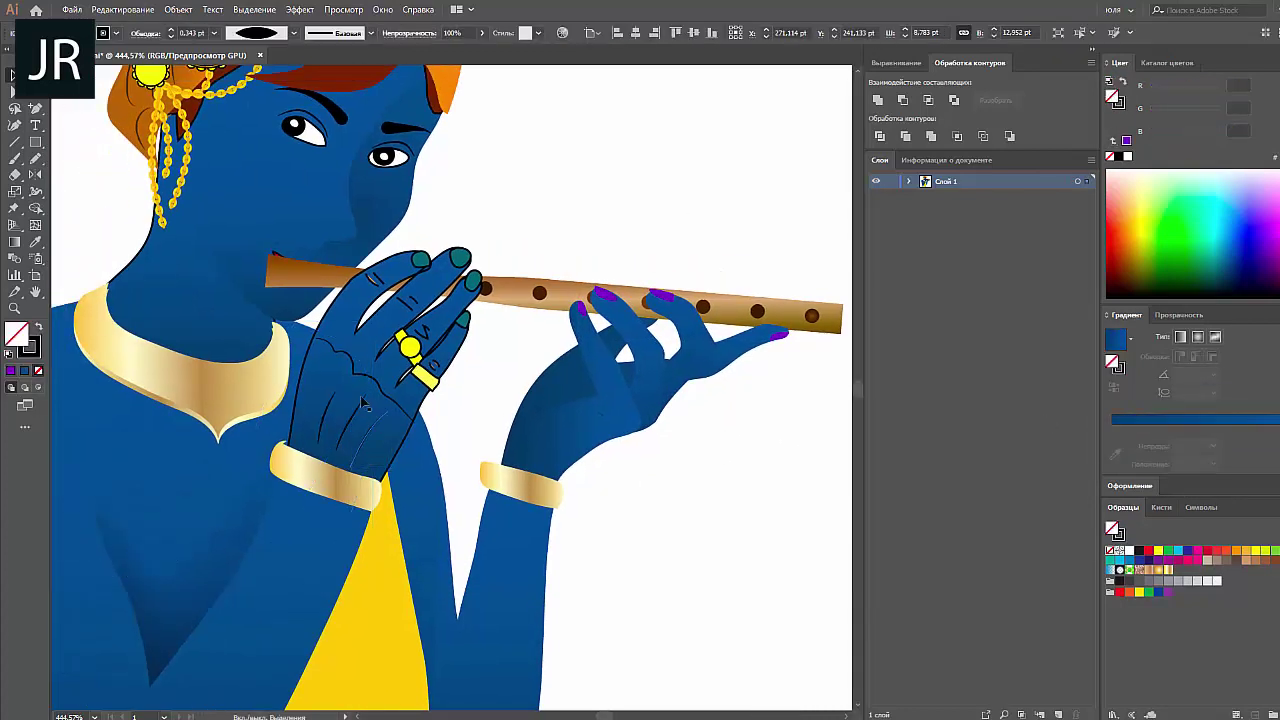
Expand the left hand's wrinkle lines' appearance into shapes.
{"action": "left_click", "coordinate": [370, 435]}
{"action": "left_click", "coordinate": [178, 9]}
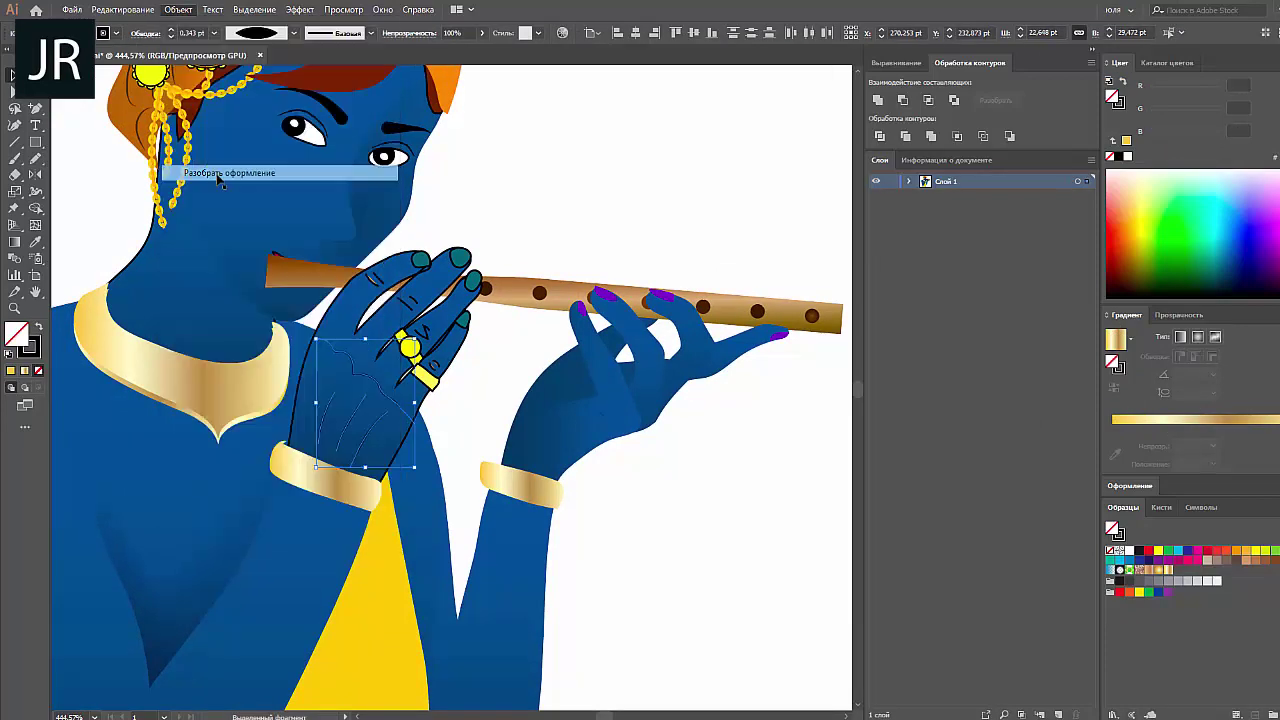
{"action": "left_click", "coordinate": [230, 176]}
{"action": "left_click", "coordinate": [533, 231]}
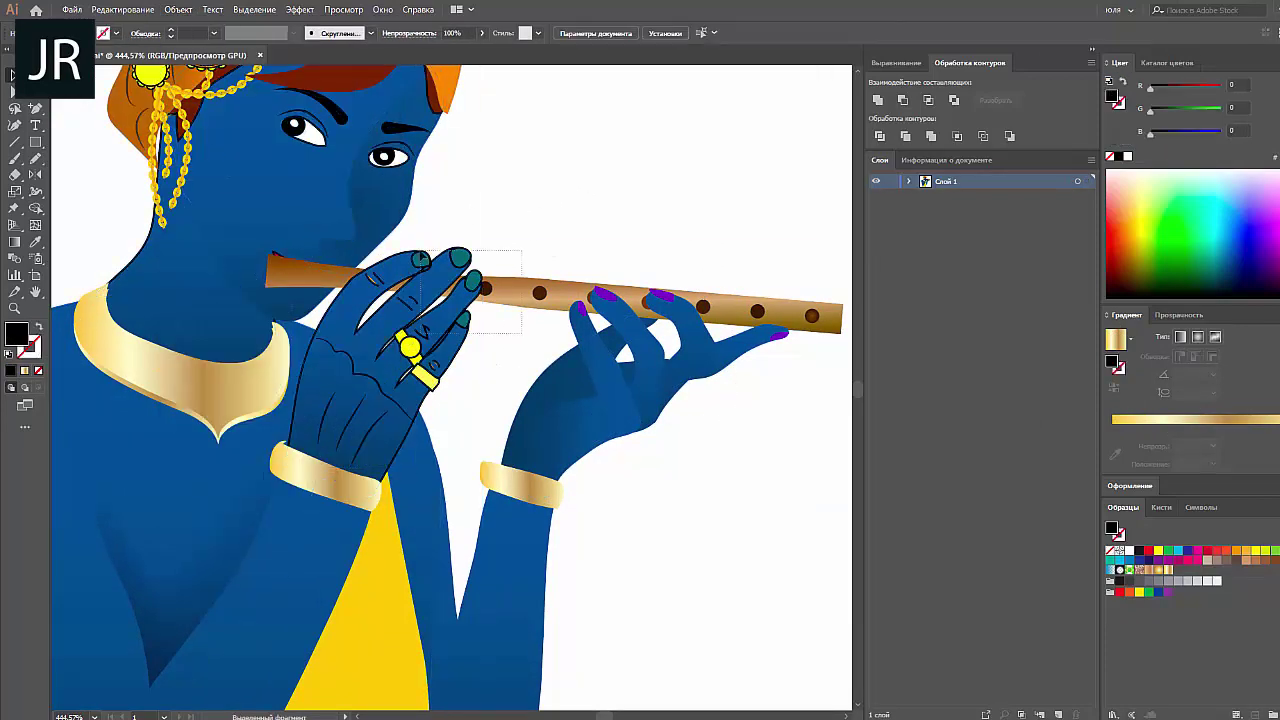
{"action": "left_click", "coordinate": [395, 292]}
{"action": "scroll", "coordinate": [313, 248], "scroll_direction": "up", "scroll_amount": 5}
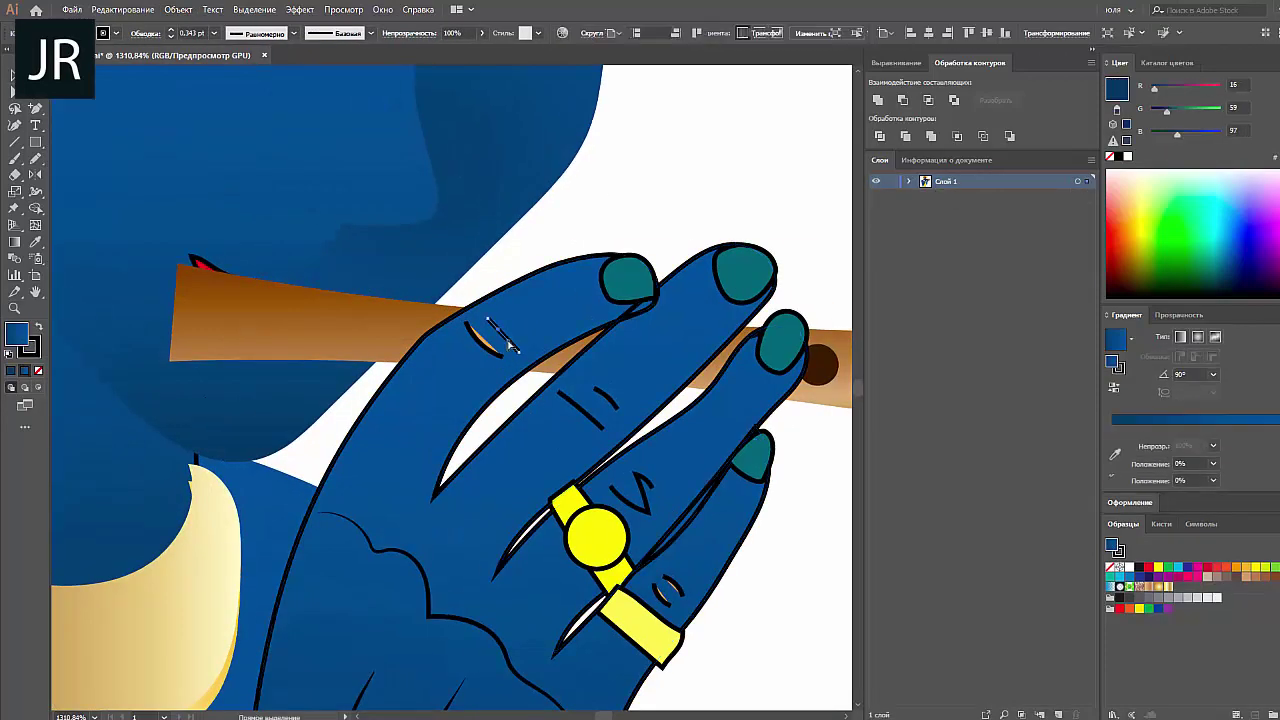
{"action": "key", "text": "v"}
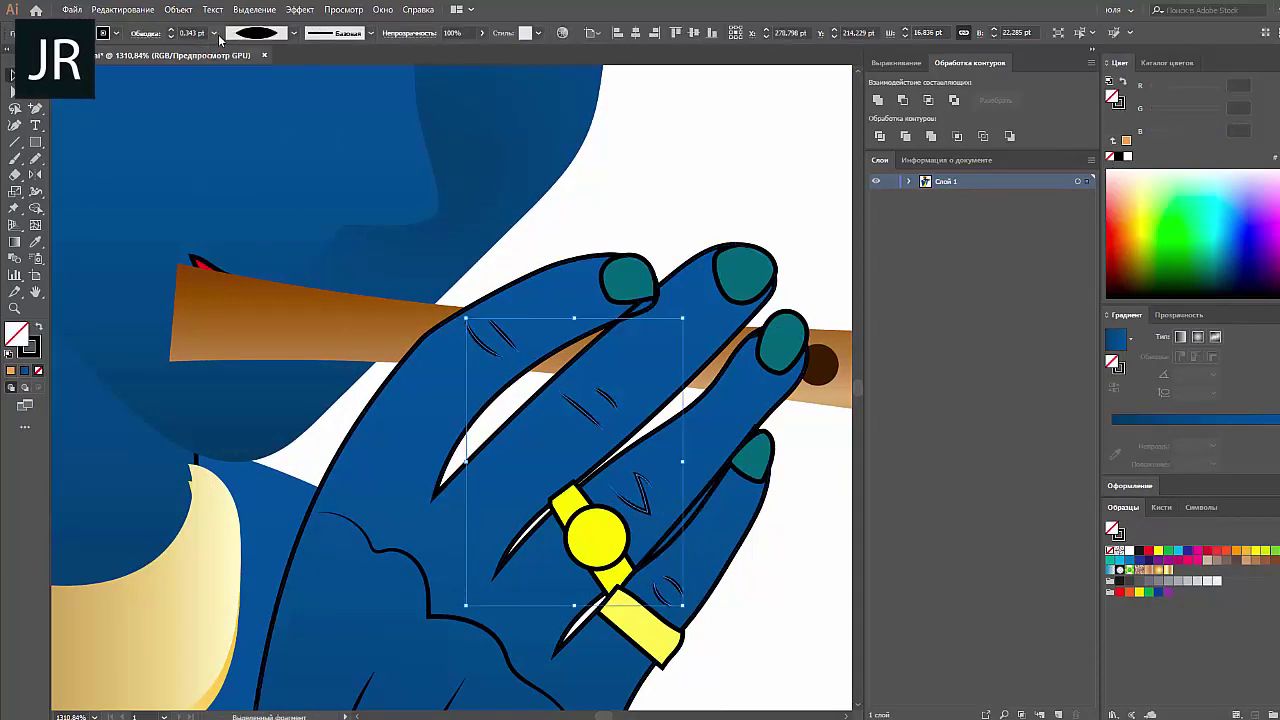
{"action": "key", "text": "ctrl+minus"}
{"action": "key", "text": "ctrl+minus"}
{"action": "key", "text": "ctrl+minus"}
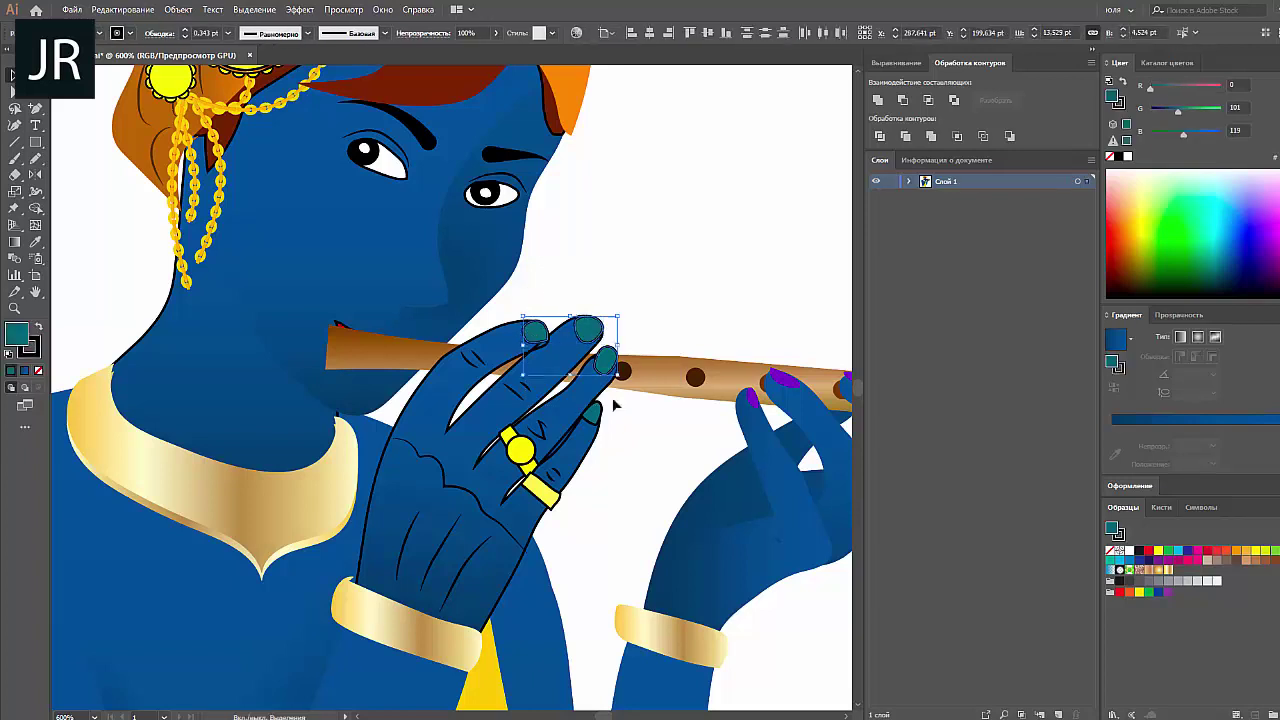
Make the left hand's fingernails purple and set its crease strokes to a lighter blend mode.
{"action": "mouse_move", "coordinate": [529, 290]}
{"action": "left_mouse_down"}
{"action": "mouse_move", "coordinate": [610, 420]}
{"action": "mouse_move", "coordinate": [470, 500]}
{"action": "left_mouse_up"}
{"action": "left_click", "coordinate": [782, 378]}
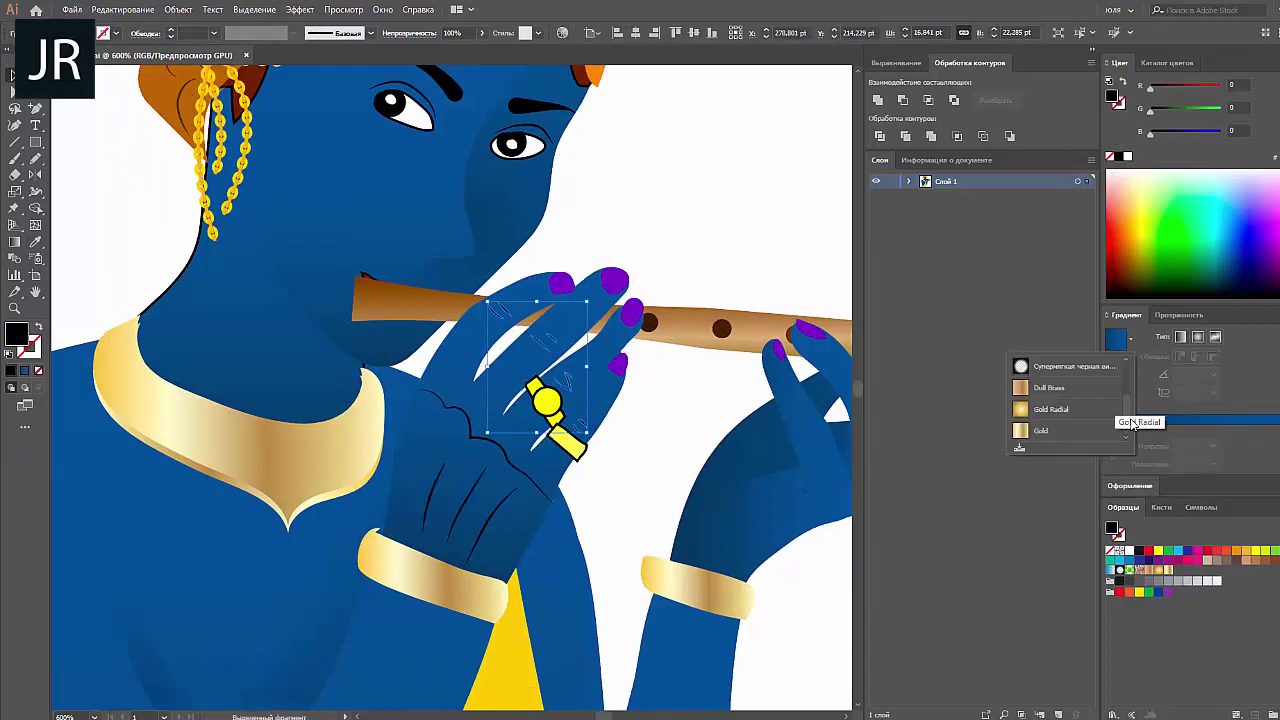
{"action": "left_click", "coordinate": [1204, 314]}
{"action": "left_click", "coordinate": [1175, 336]}
{"action": "left_click", "coordinate": [1161, 434]}
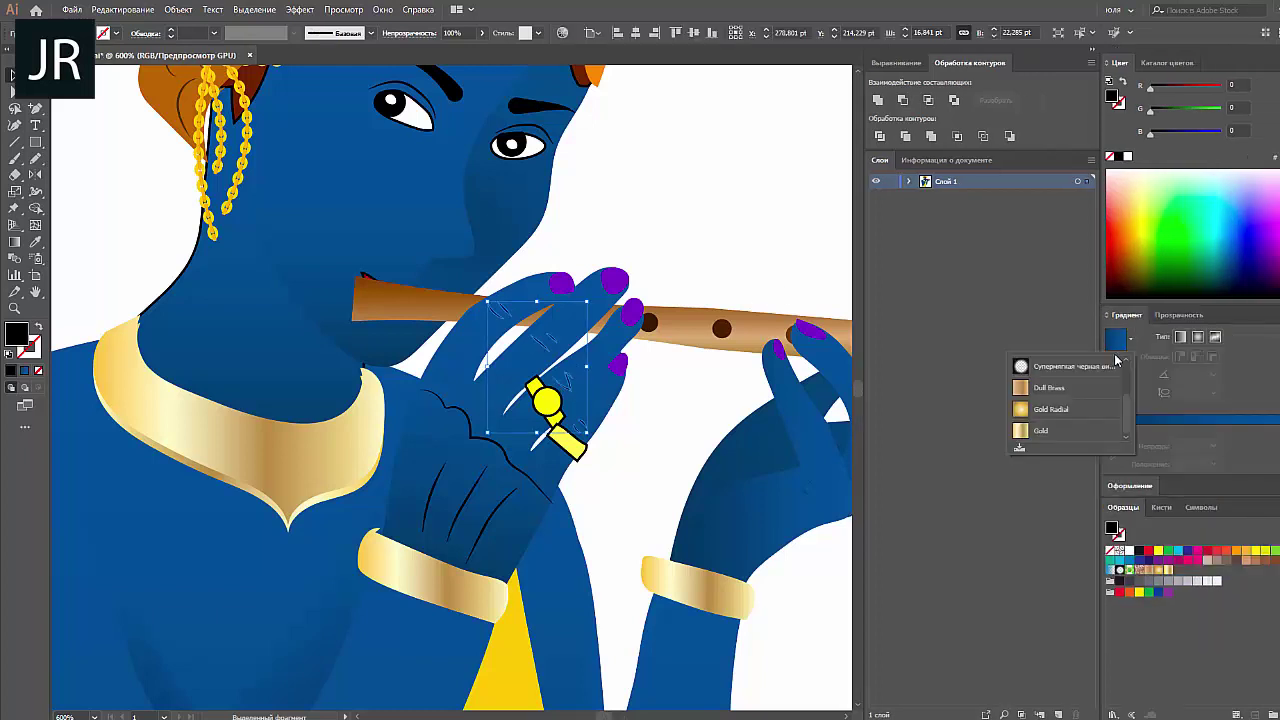
{"action": "key", "text": "ctrl+shift+a"}
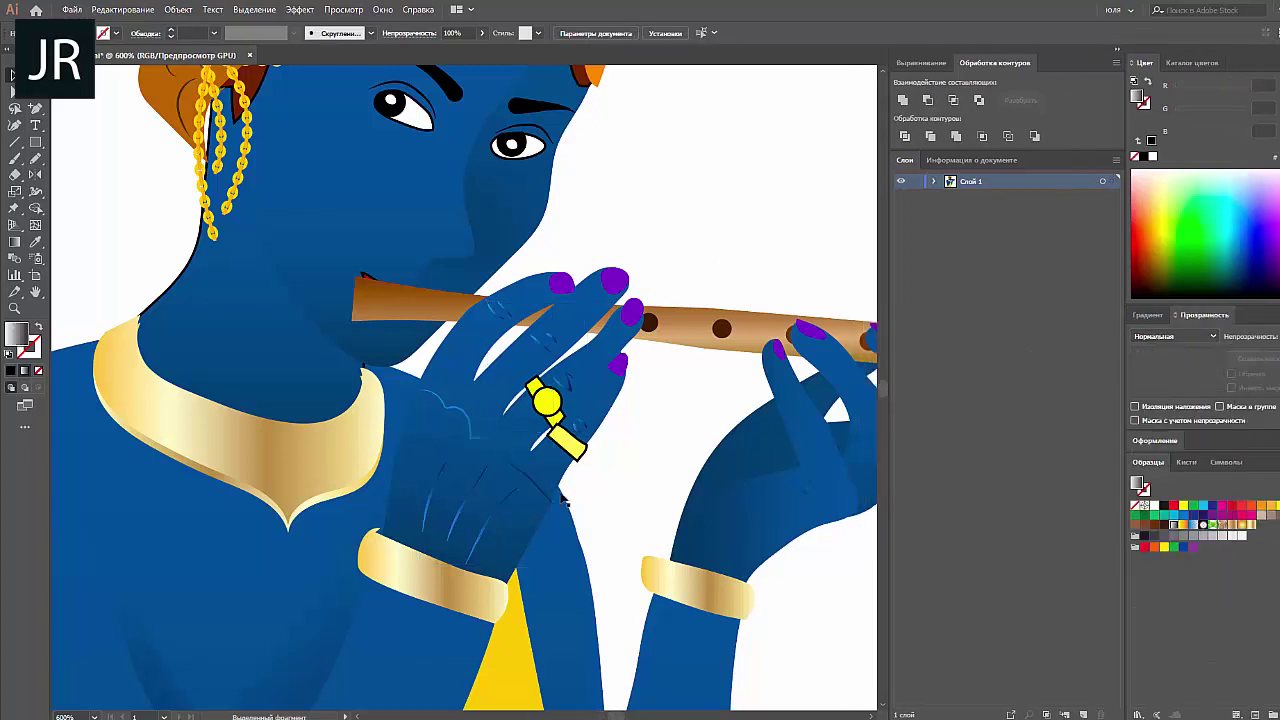
Inside the hand group, apply a dark gradient preset to the finger shape beside the ring.
{"action": "left_click", "coordinate": [638, 143]}
{"action": "left_click", "coordinate": [520, 394]}
{"action": "left_click", "coordinate": [36, 158]}
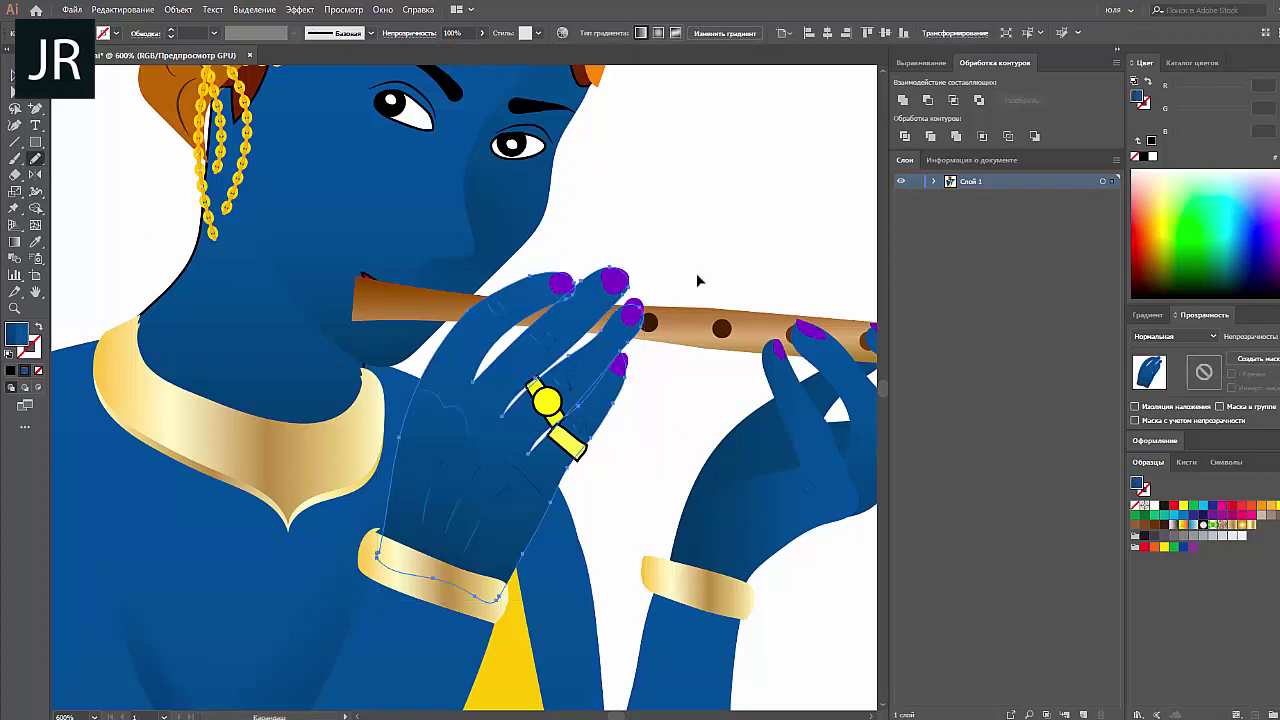
{"action": "key", "text": "ctrl+shift+a"}
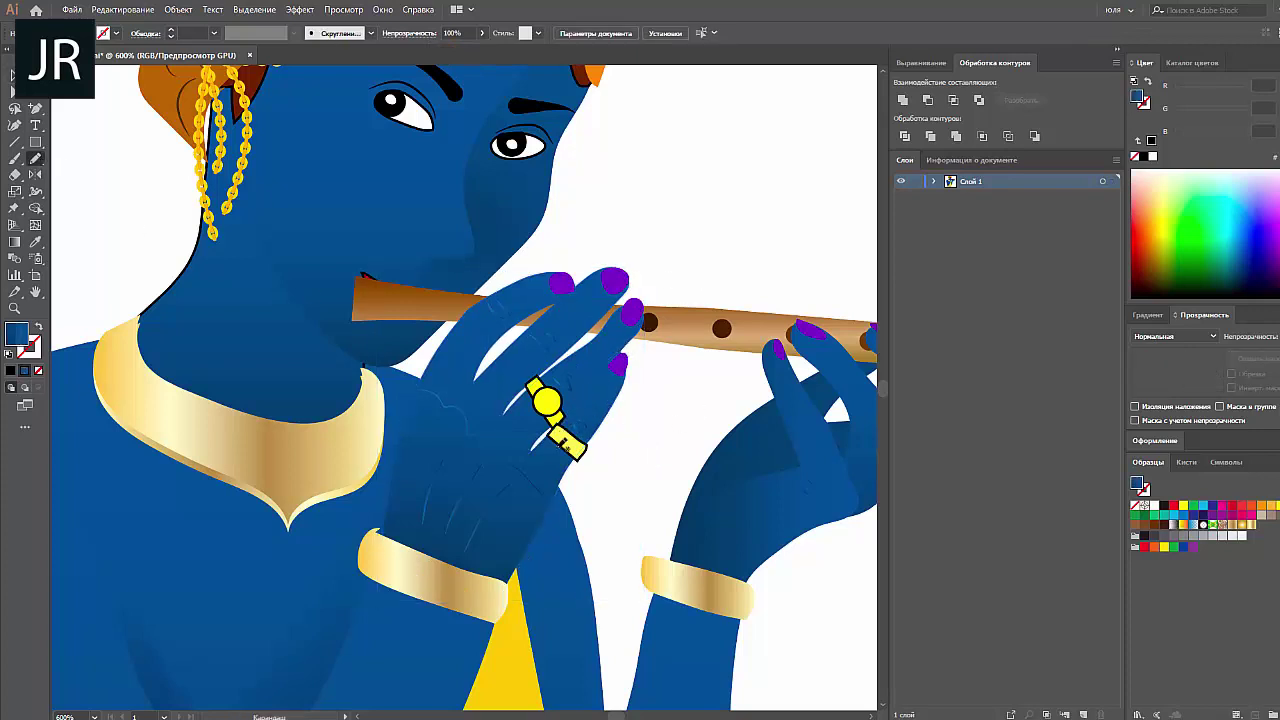
{"action": "left_click", "coordinate": [568, 447]}
{"action": "double_click", "coordinate": [600, 395]}
{"action": "left_click", "coordinate": [1126, 315]}
{"action": "left_click", "coordinate": [1131, 341]}
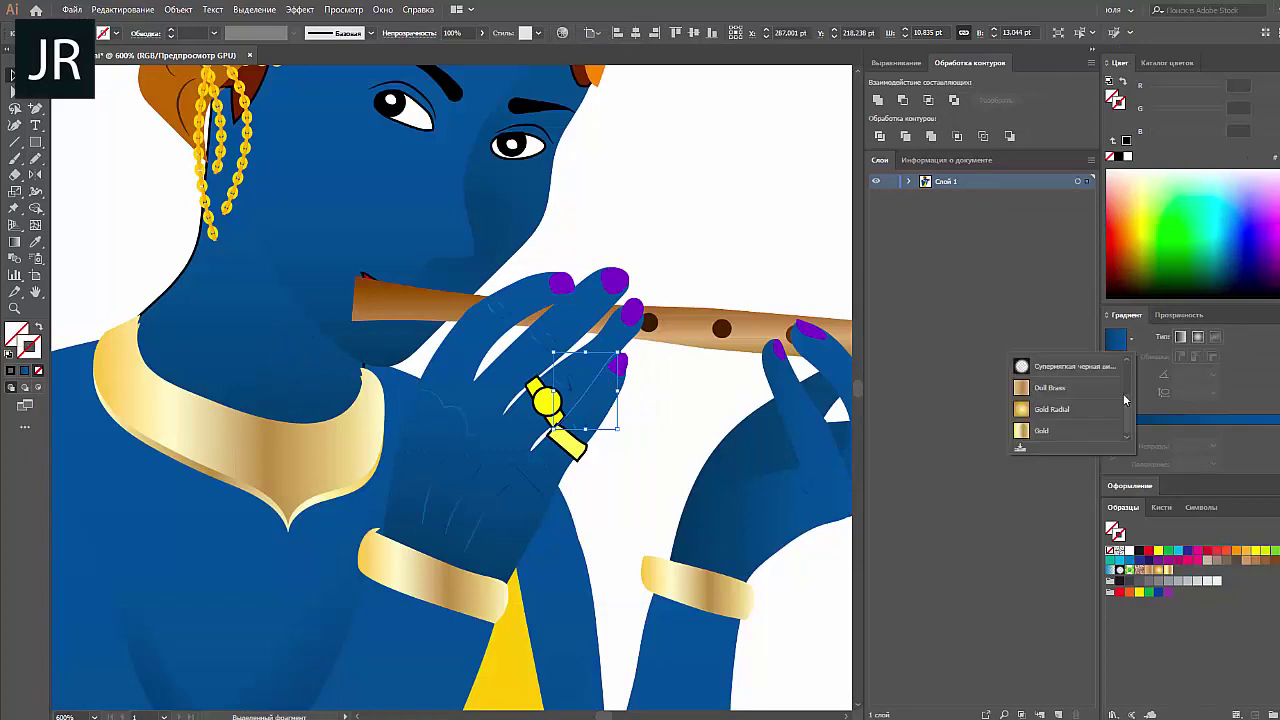
{"action": "left_click", "coordinate": [1070, 366]}
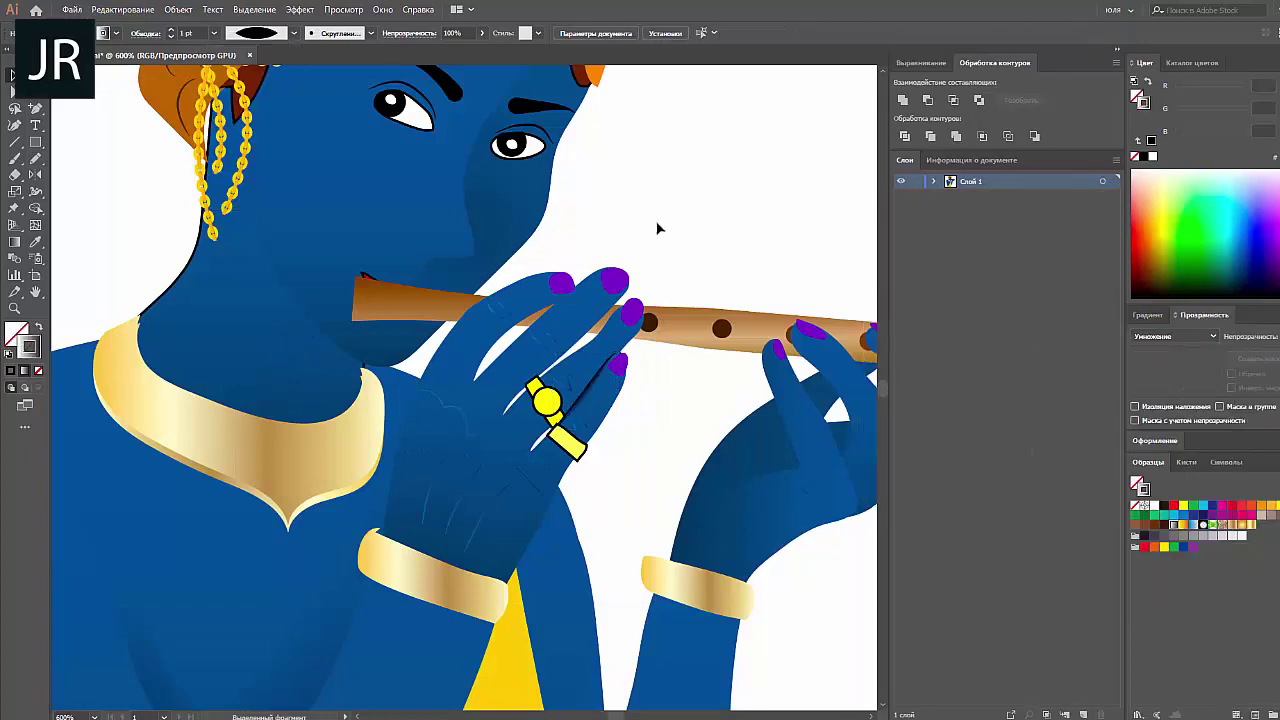
{"action": "left_click", "coordinate": [600, 385]}
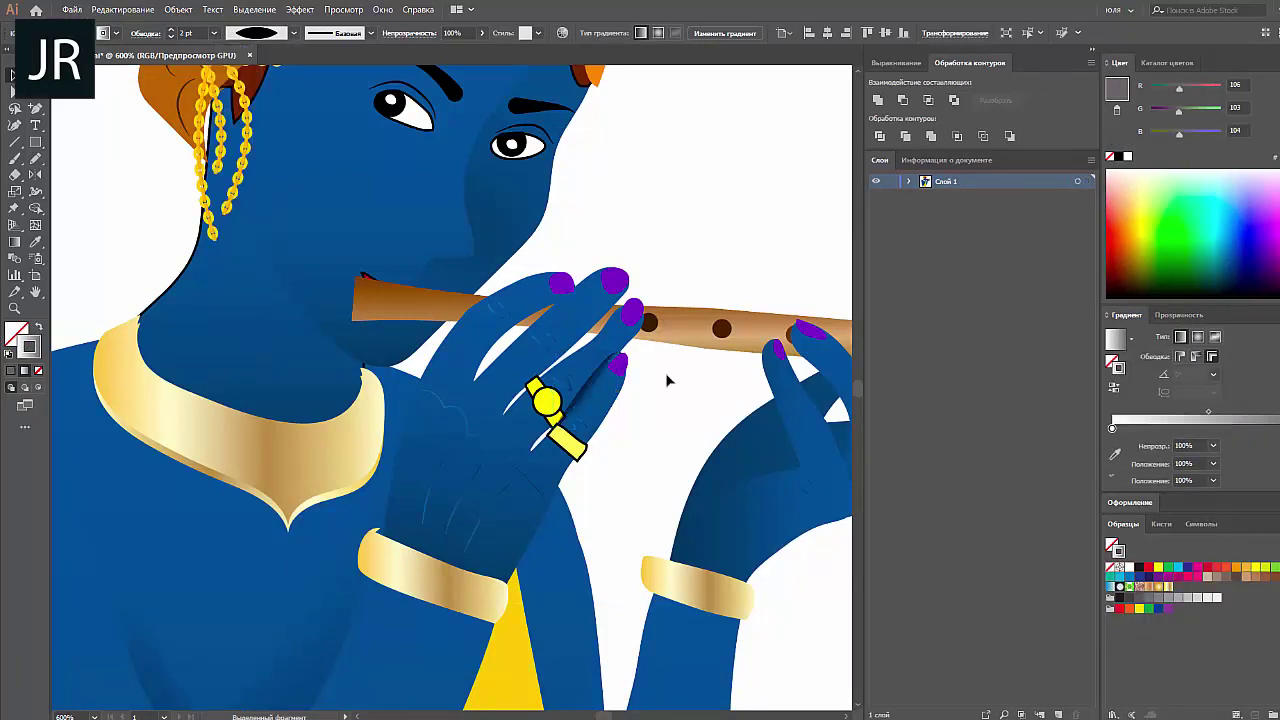
Inspect the finger shading sliver's gradient controls and anchor points.
{"action": "scroll", "coordinate": [669, 380], "scroll_direction": "up", "scroll_amount": 3}
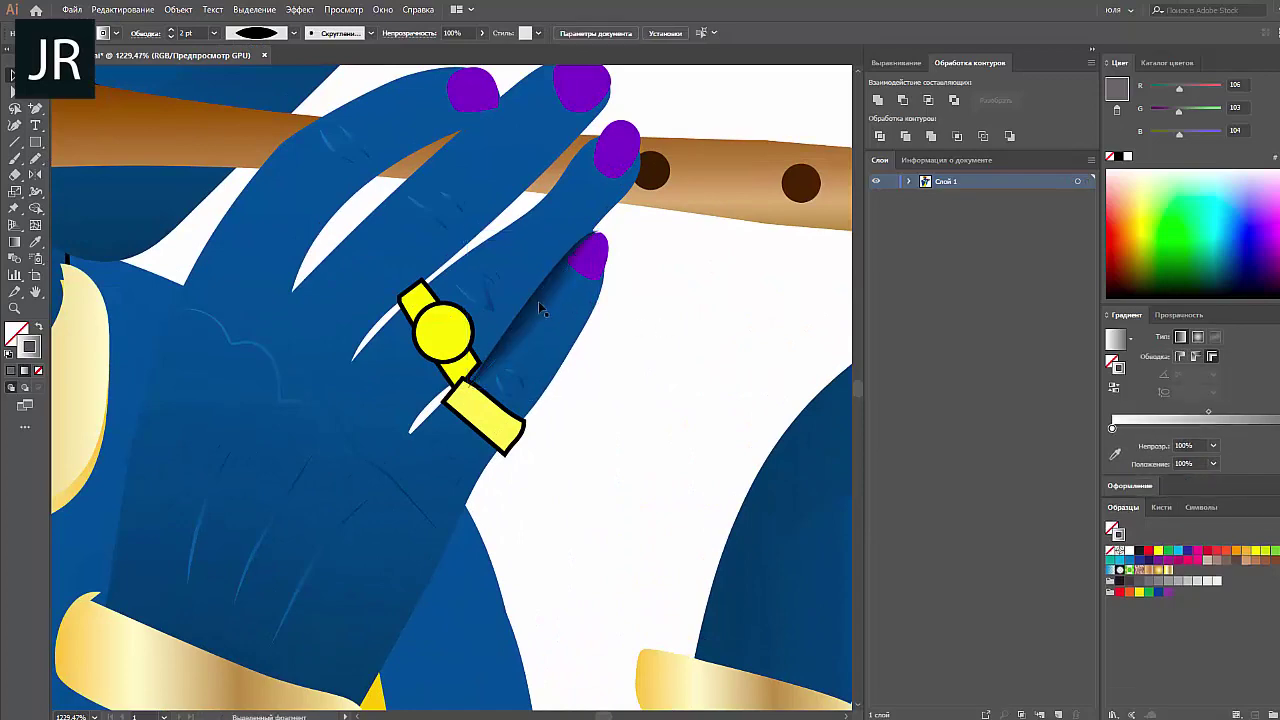
{"action": "left_click", "coordinate": [538, 302]}
{"action": "left_click", "coordinate": [1215, 337]}
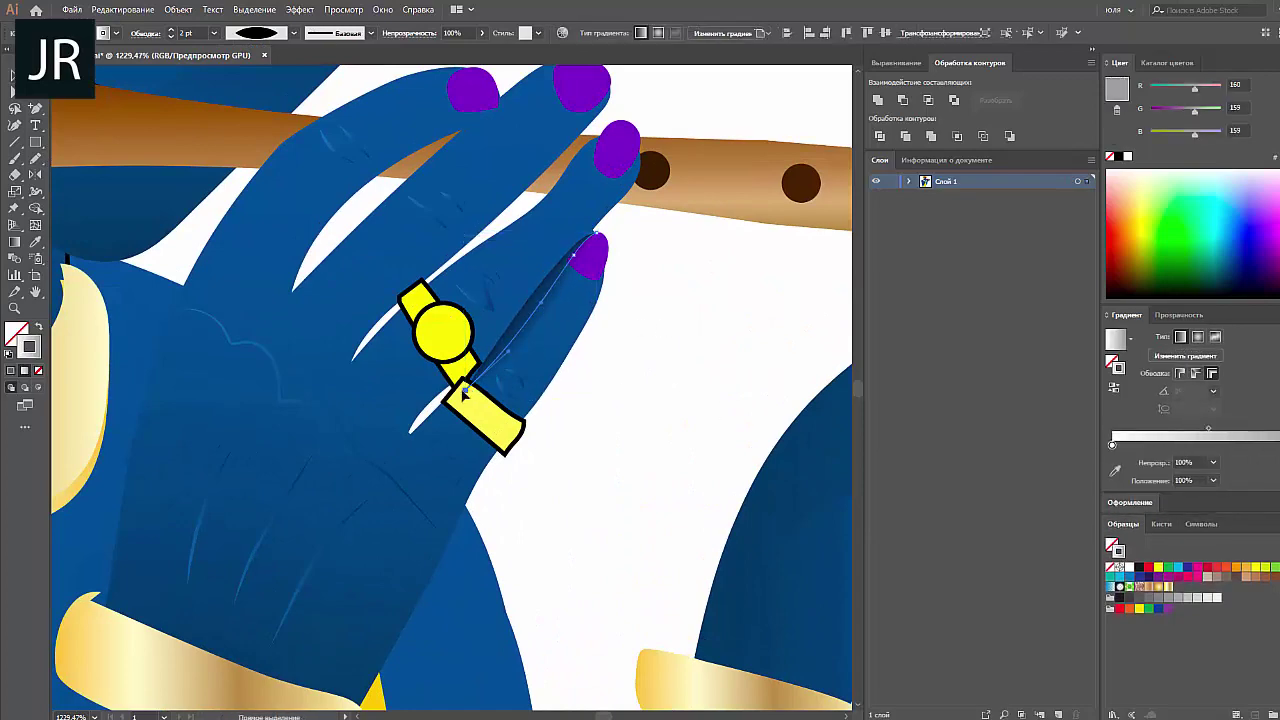
{"action": "left_click", "coordinate": [464, 392]}
{"action": "scroll", "coordinate": [640, 351], "scroll_direction": "down", "scroll_amount": 3}
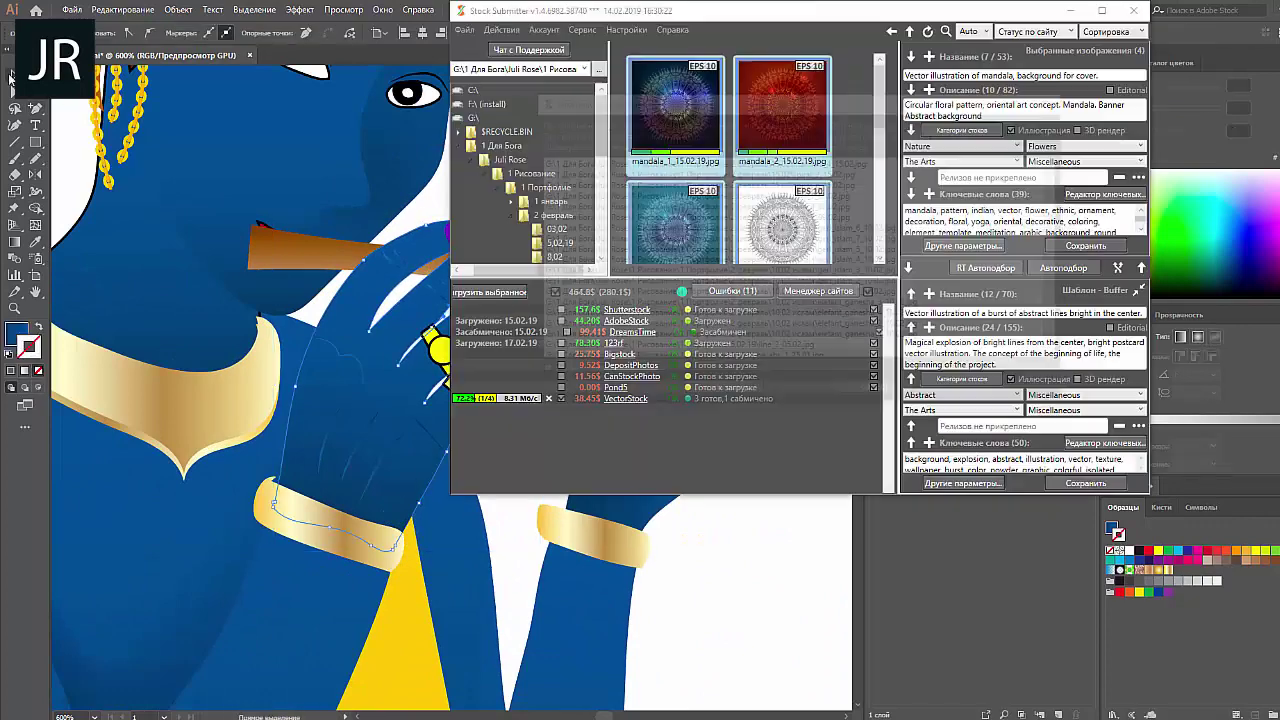
{"action": "left_click", "coordinate": [544, 457]}
Expand the finger shading's gradient into separate striped shapes with Object > Expand.
{"action": "left_click", "coordinate": [480, 340]}
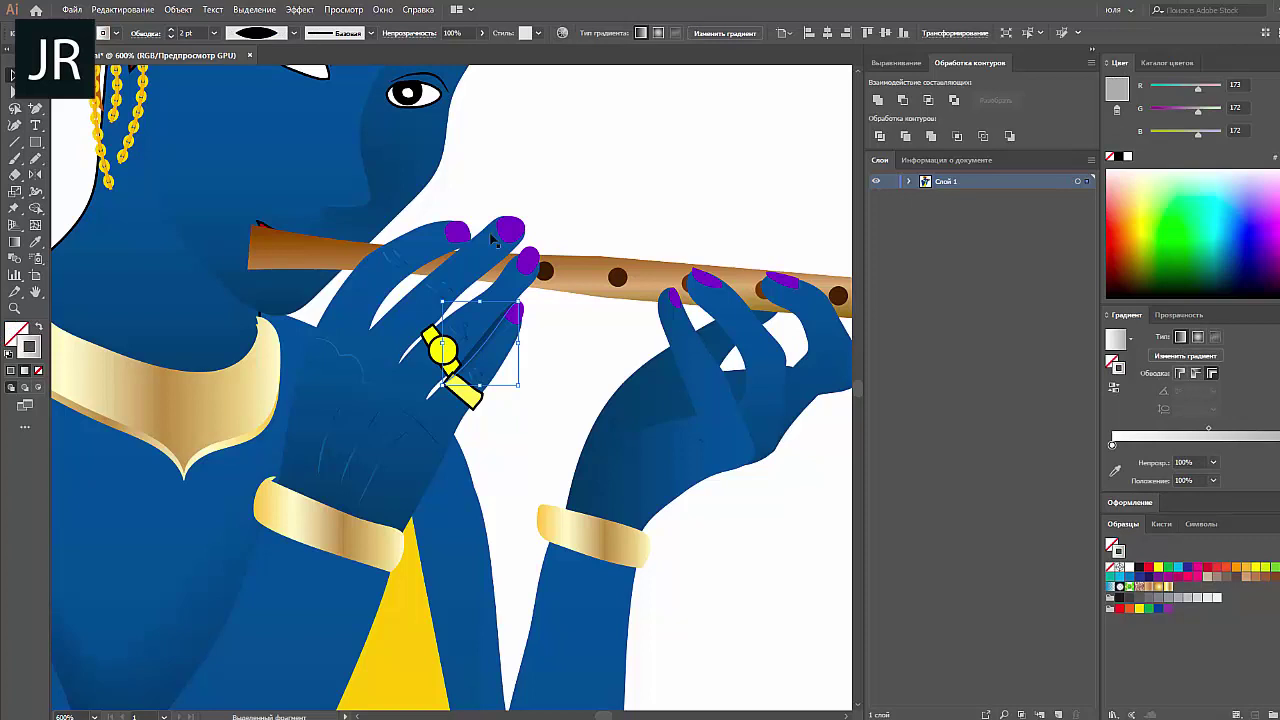
{"action": "left_click", "coordinate": [178, 9]}
{"action": "left_click", "coordinate": [196, 172]}
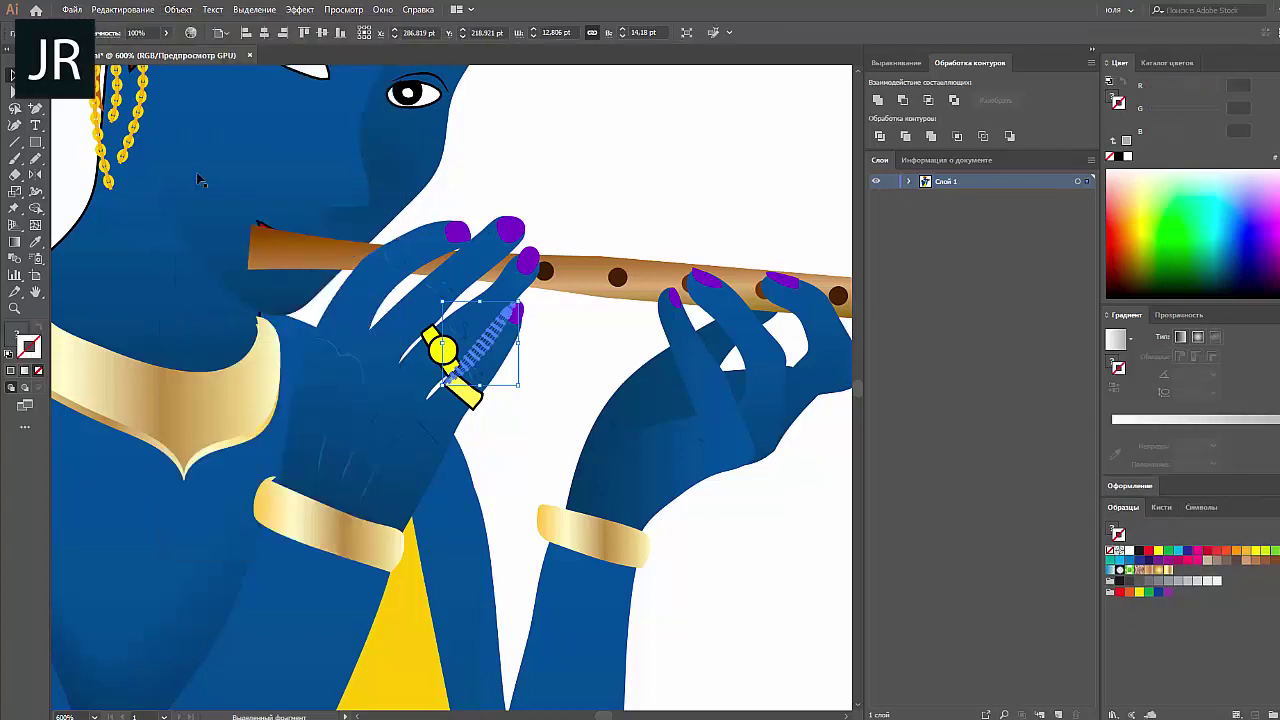
{"action": "left_click", "coordinate": [493, 164]}
{"action": "left_click", "coordinate": [35, 162]}
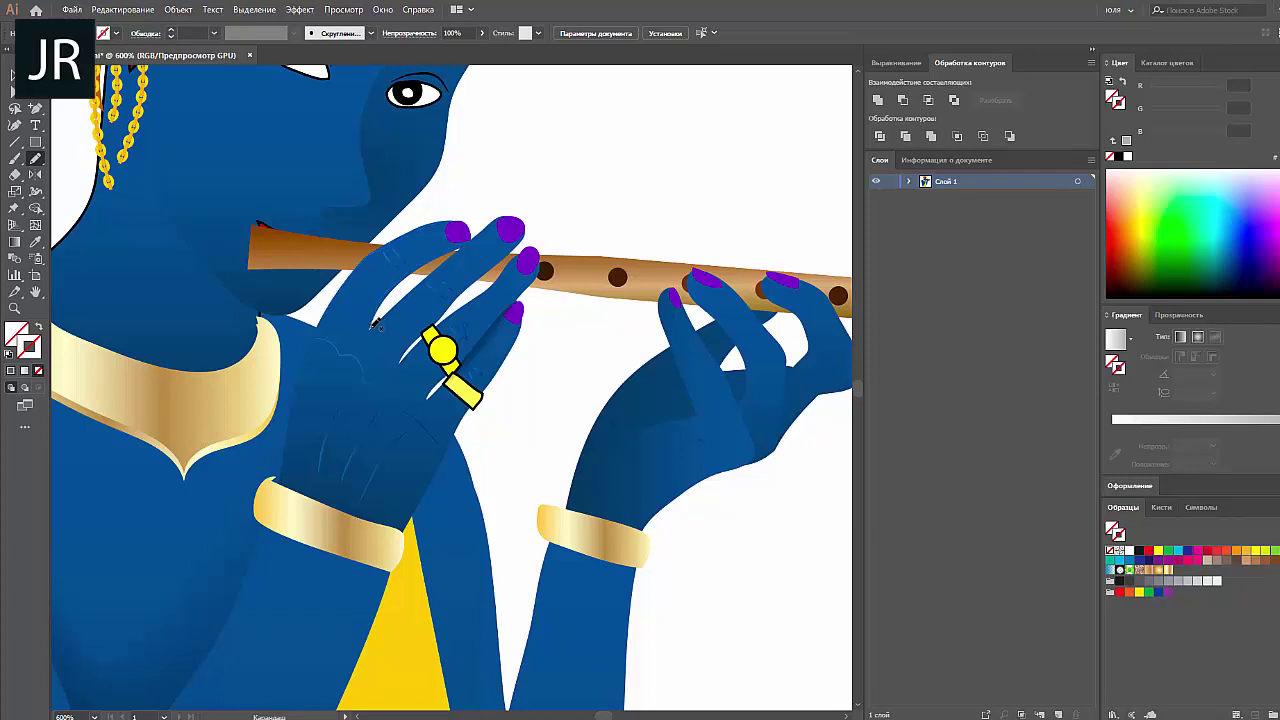
Select the upper finger outline and apply a white-to-grey gradient along its stroke.
{"action": "left_click", "coordinate": [405, 236]}
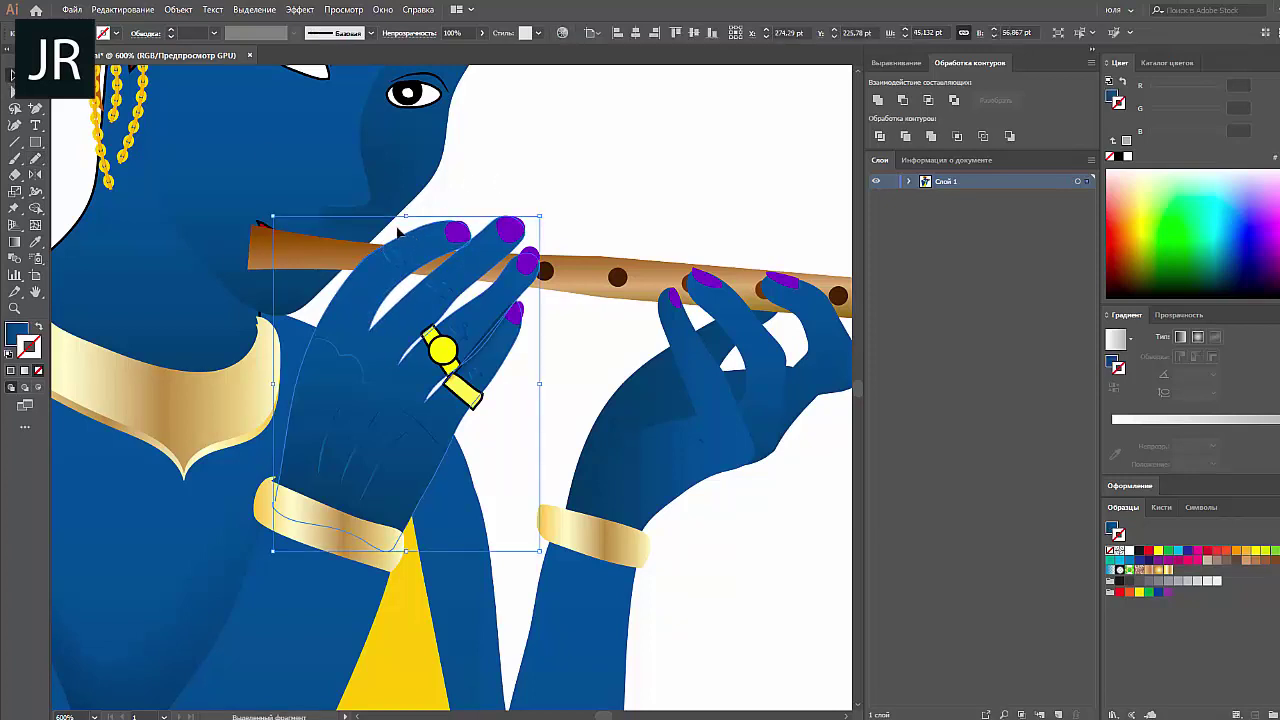
{"action": "left_click", "coordinate": [398, 232], "text": "shift"}
{"action": "left_click", "coordinate": [398, 232], "text": "shift"}
{"action": "left_click", "coordinate": [433, 262]}
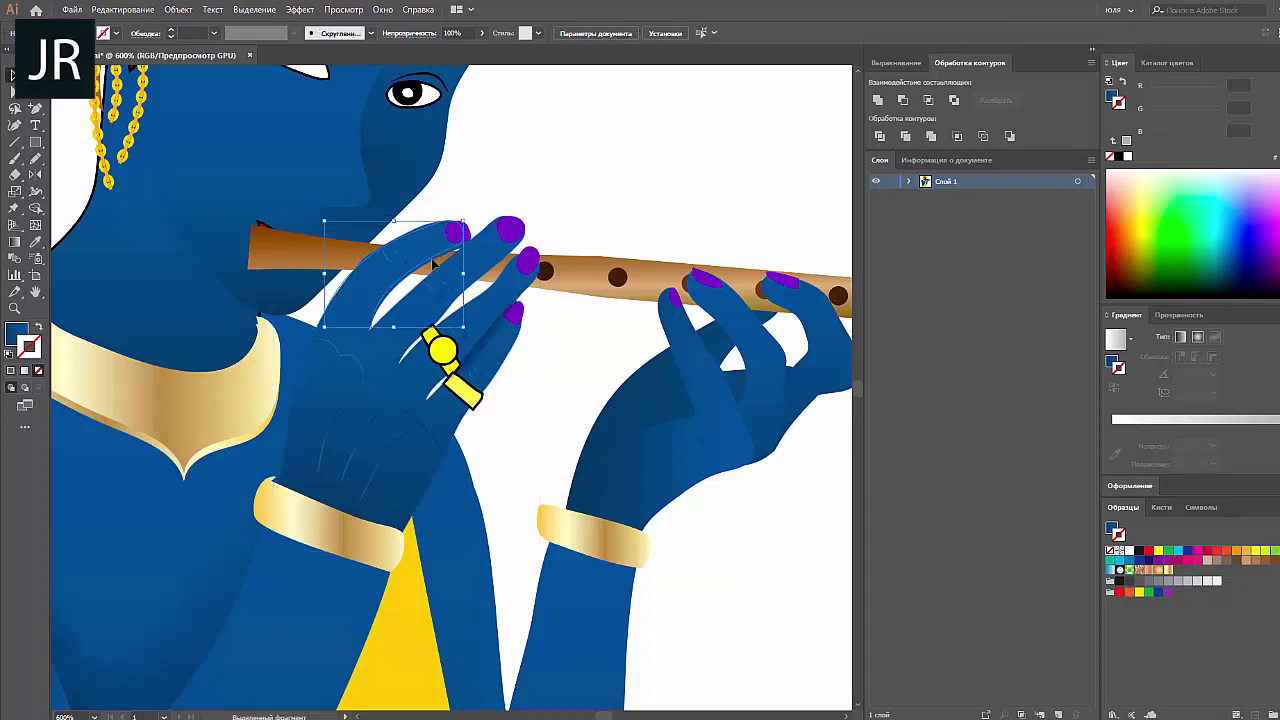
{"action": "left_click", "coordinate": [1121, 418]}
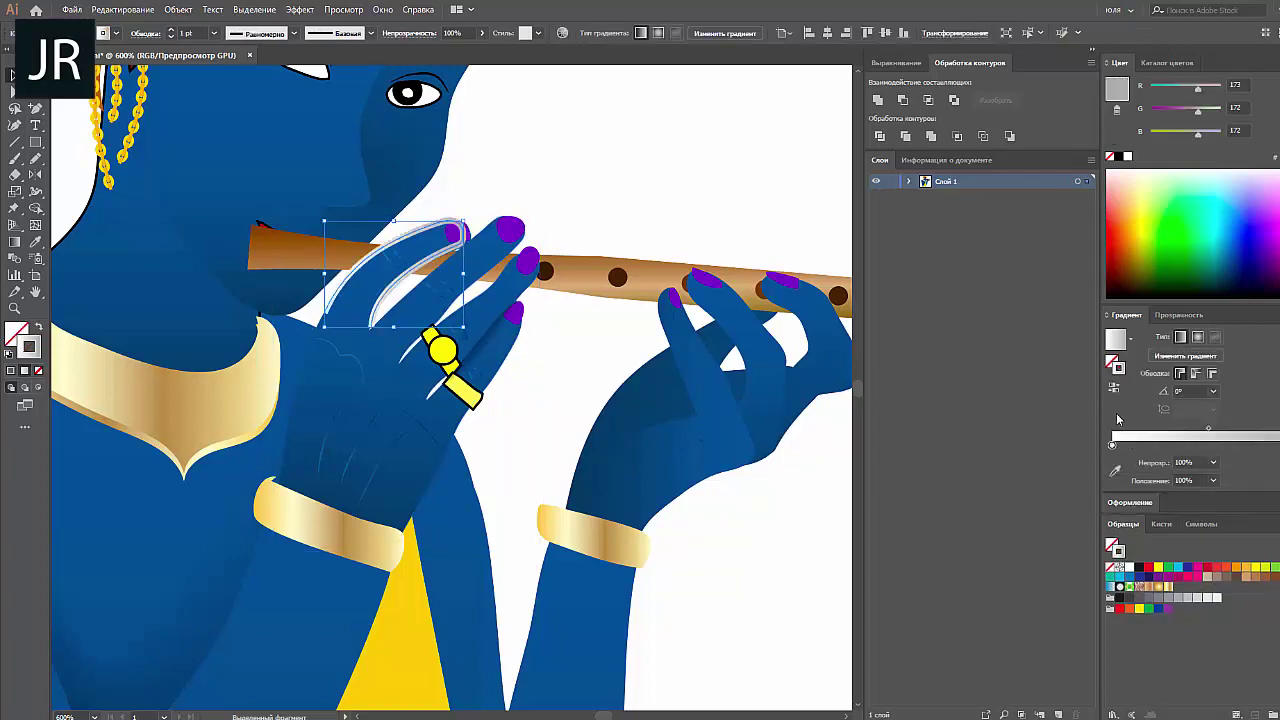
{"action": "left_click", "coordinate": [1212, 374]}
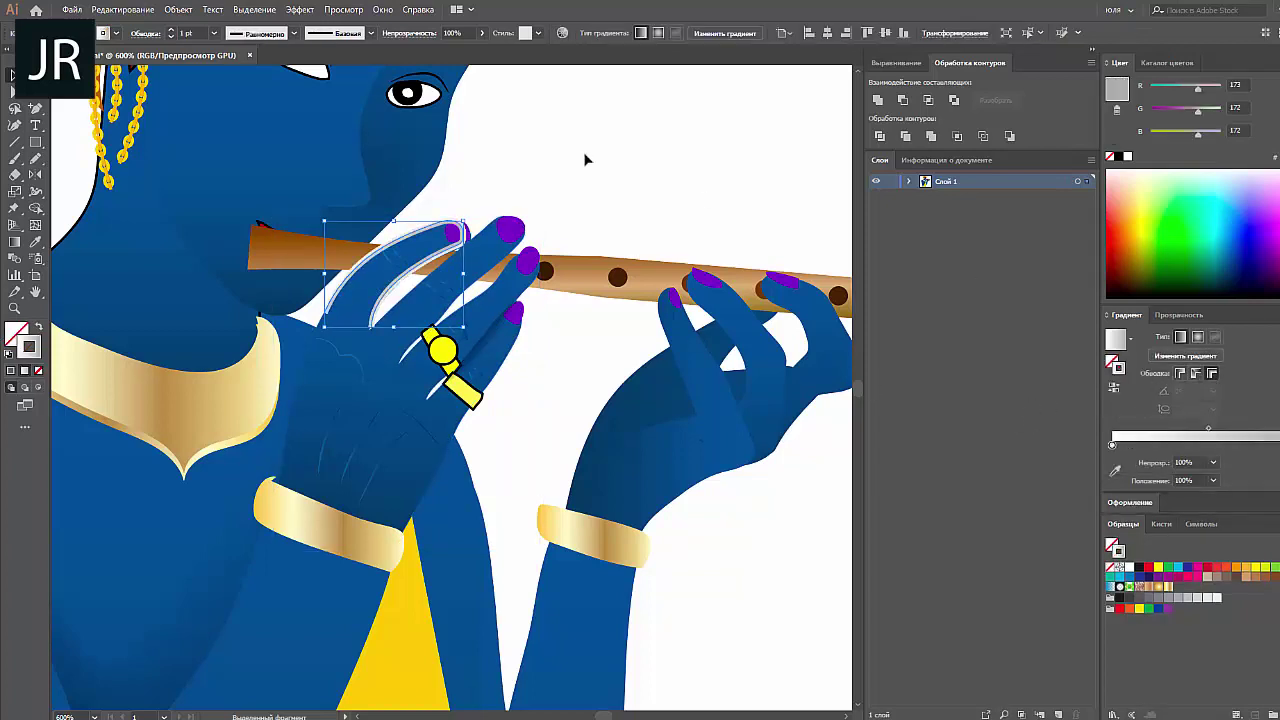
Give the finger stroke an elliptical tapered width profile and Multiply blend mode.
{"action": "left_click", "coordinate": [291, 33]}
{"action": "left_click", "coordinate": [250, 80]}
{"action": "left_click", "coordinate": [1179, 315]}
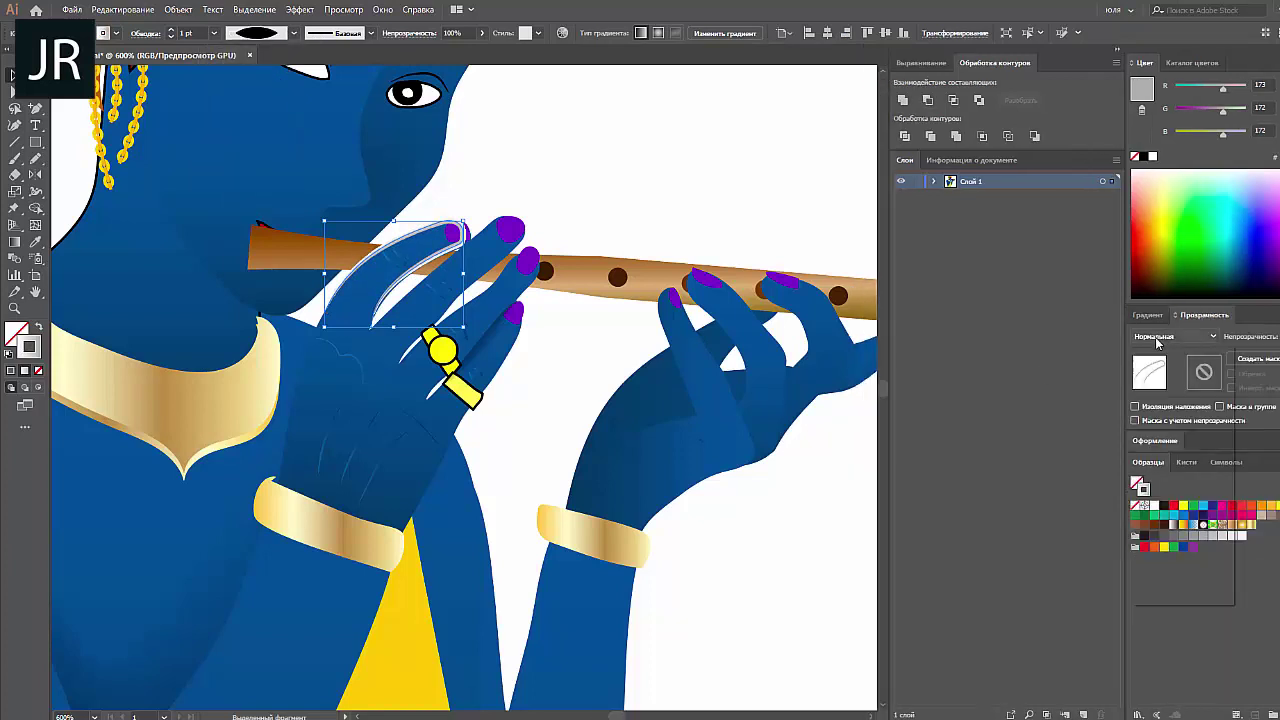
{"action": "left_click", "coordinate": [1185, 386]}
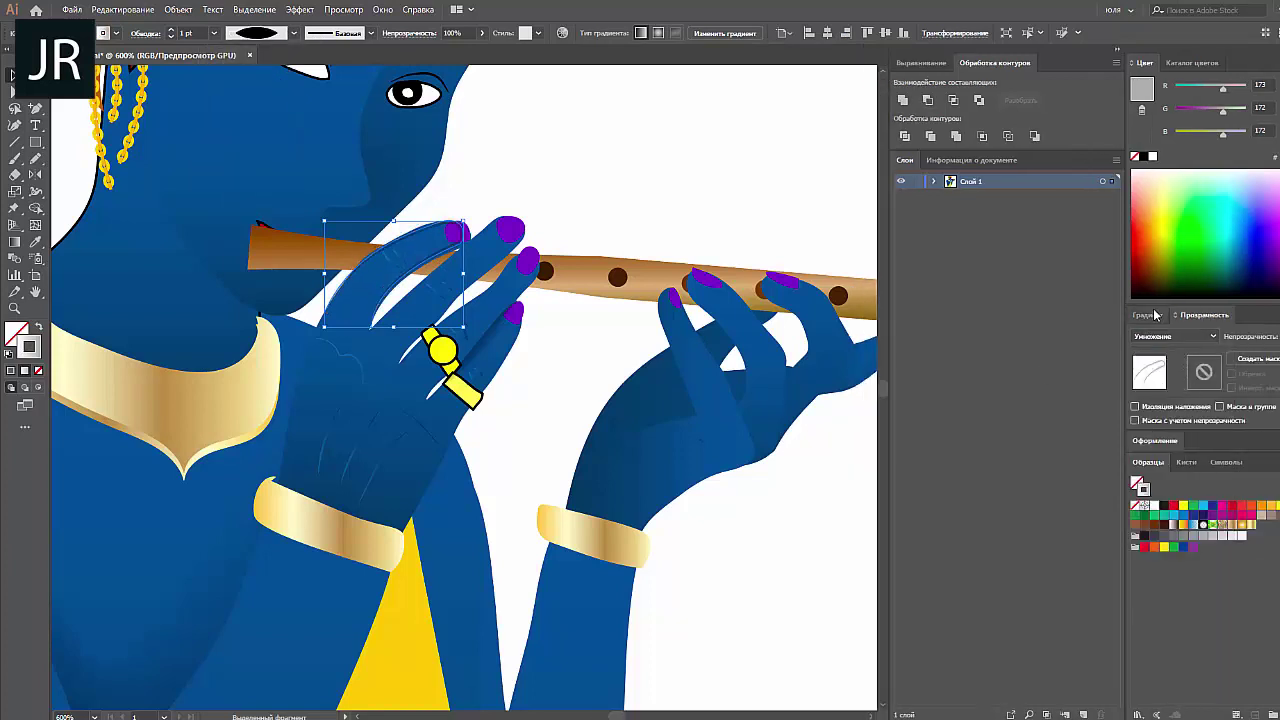
{"action": "left_click", "coordinate": [1147, 315]}
Reselect the finger gradient stroke and reverse its gradient direction.
{"action": "left_click", "coordinate": [690, 218]}
{"action": "left_click", "coordinate": [455, 234]}
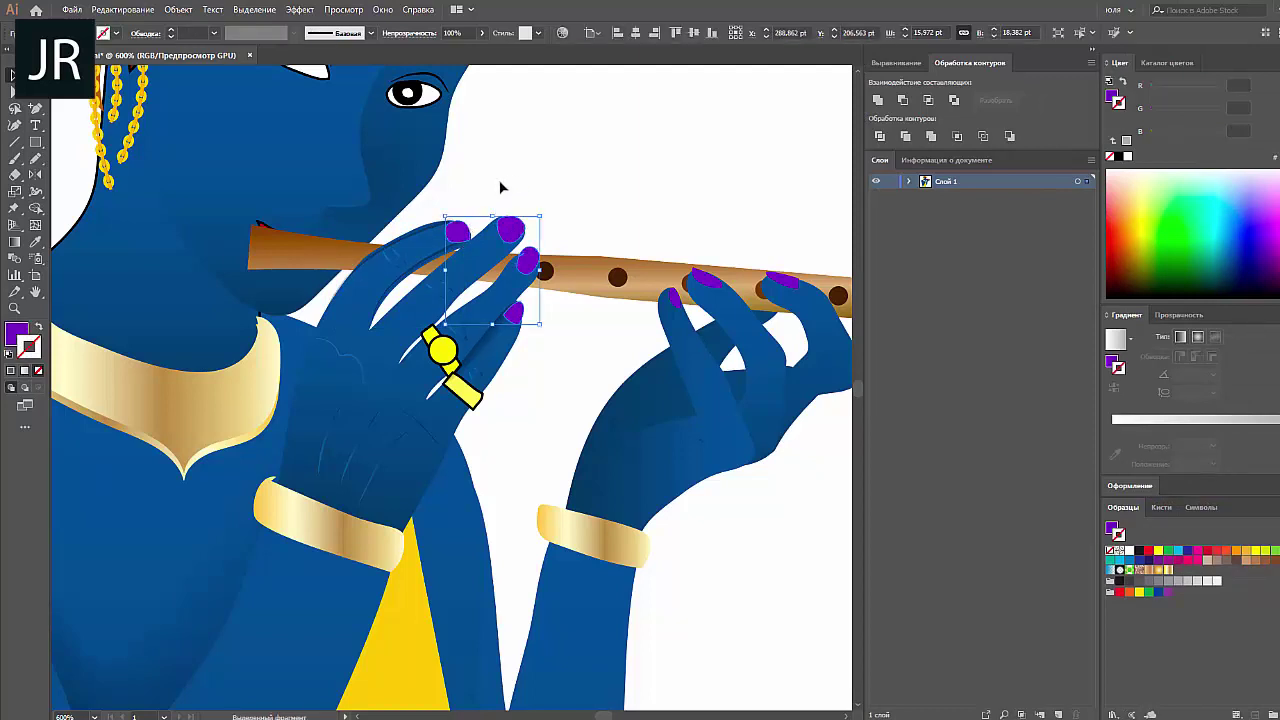
{"action": "left_click", "coordinate": [420, 262]}
{"action": "left_click", "coordinate": [1116, 338]}
{"action": "left_click", "coordinate": [1115, 389]}
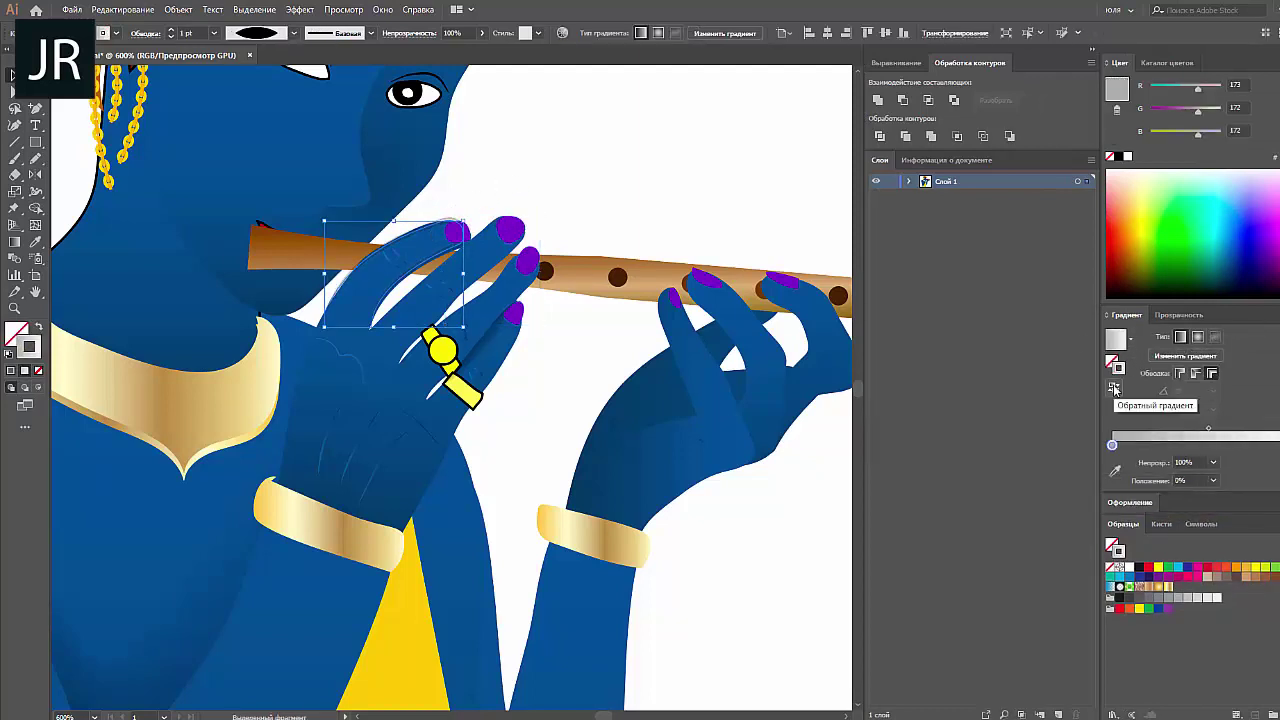
{"action": "left_click", "coordinate": [583, 183]}
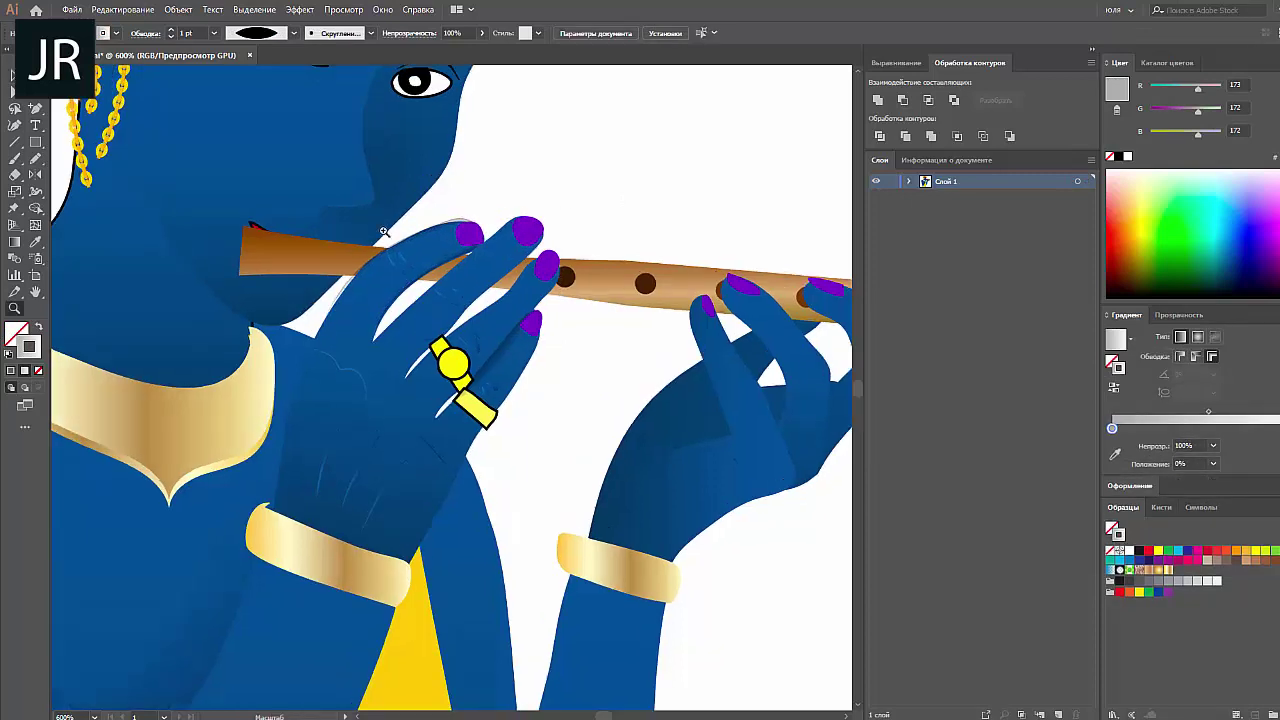
{"action": "scroll", "coordinate": [436, 224], "scroll_direction": "up", "scroll_amount": 5}
Move the finger highlight's anchor toward the purple fingertip and begin reshaping the finger edge.
{"action": "left_click", "coordinate": [591, 275]}
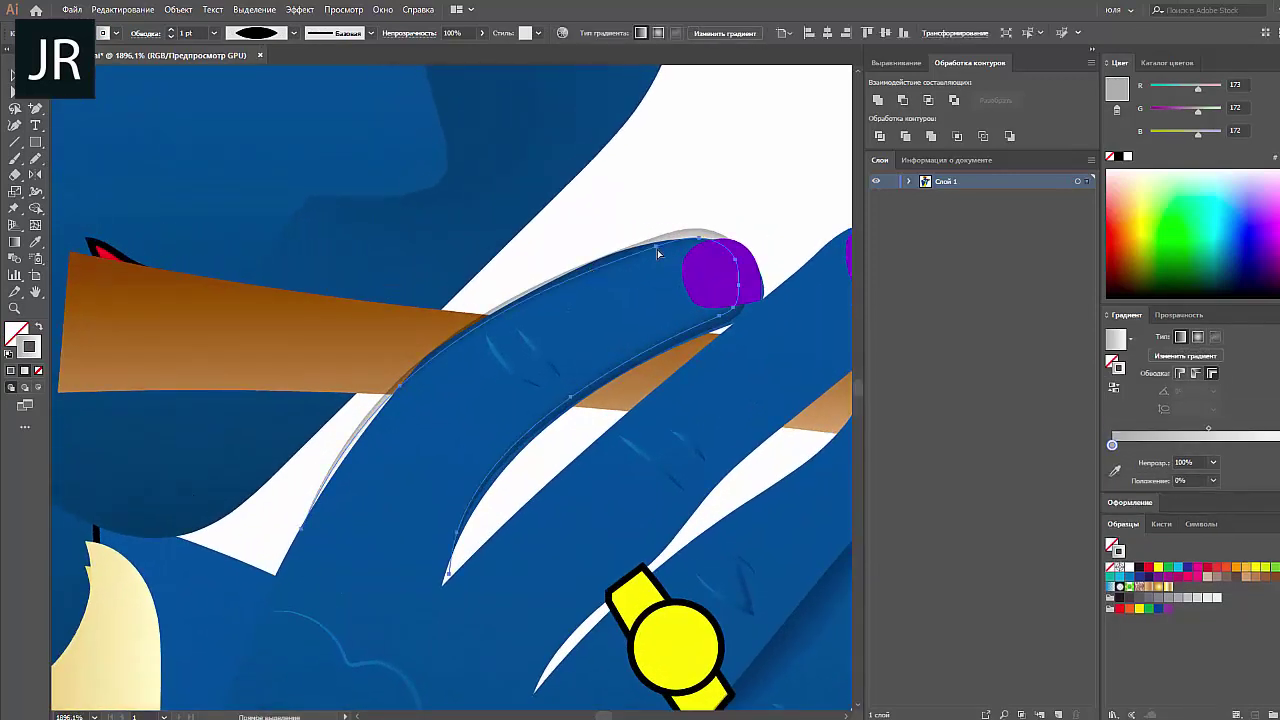
{"action": "left_click_drag", "start_coordinate": [657, 249], "coordinate": [703, 243]}
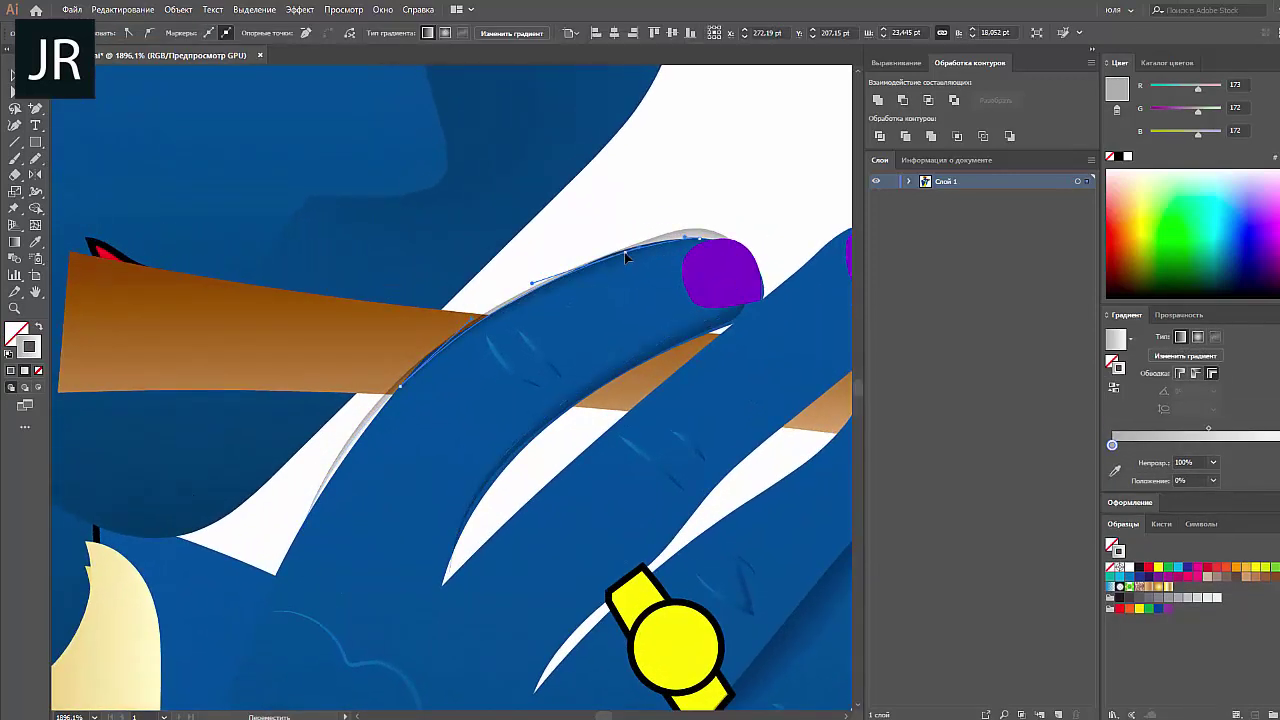
{"action": "left_click", "coordinate": [699, 246]}
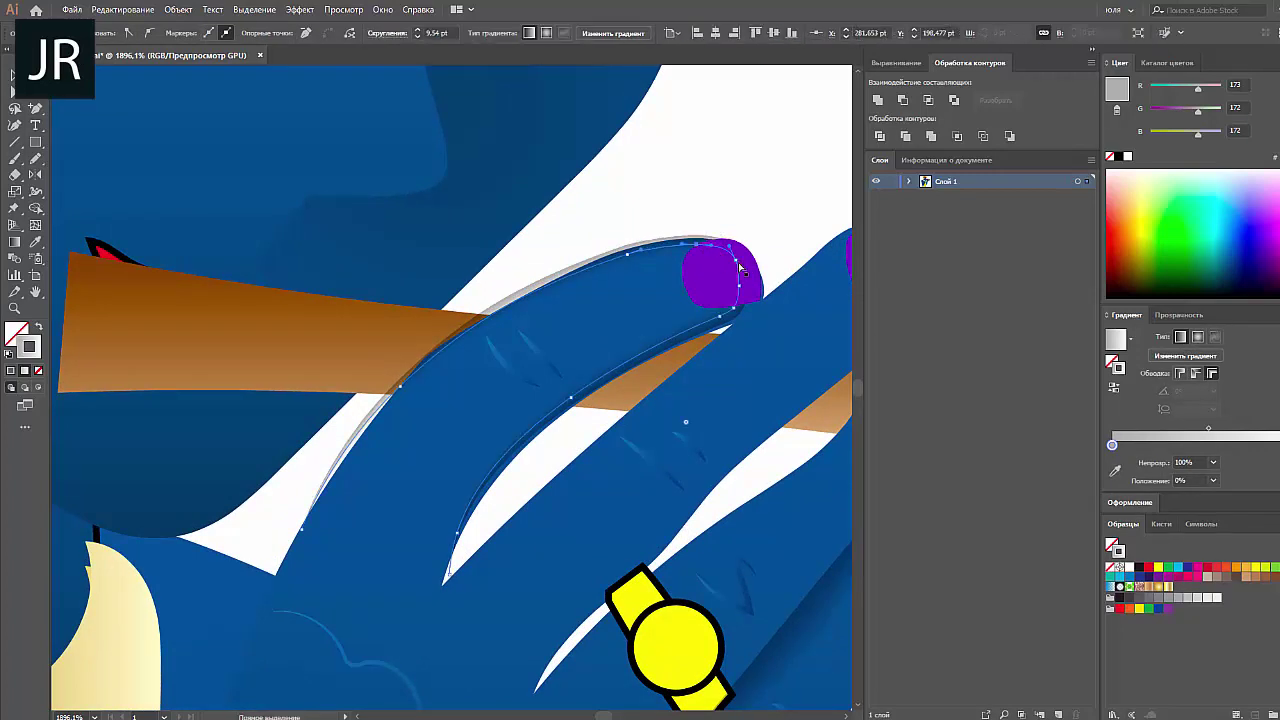
{"action": "left_click", "coordinate": [722, 325]}
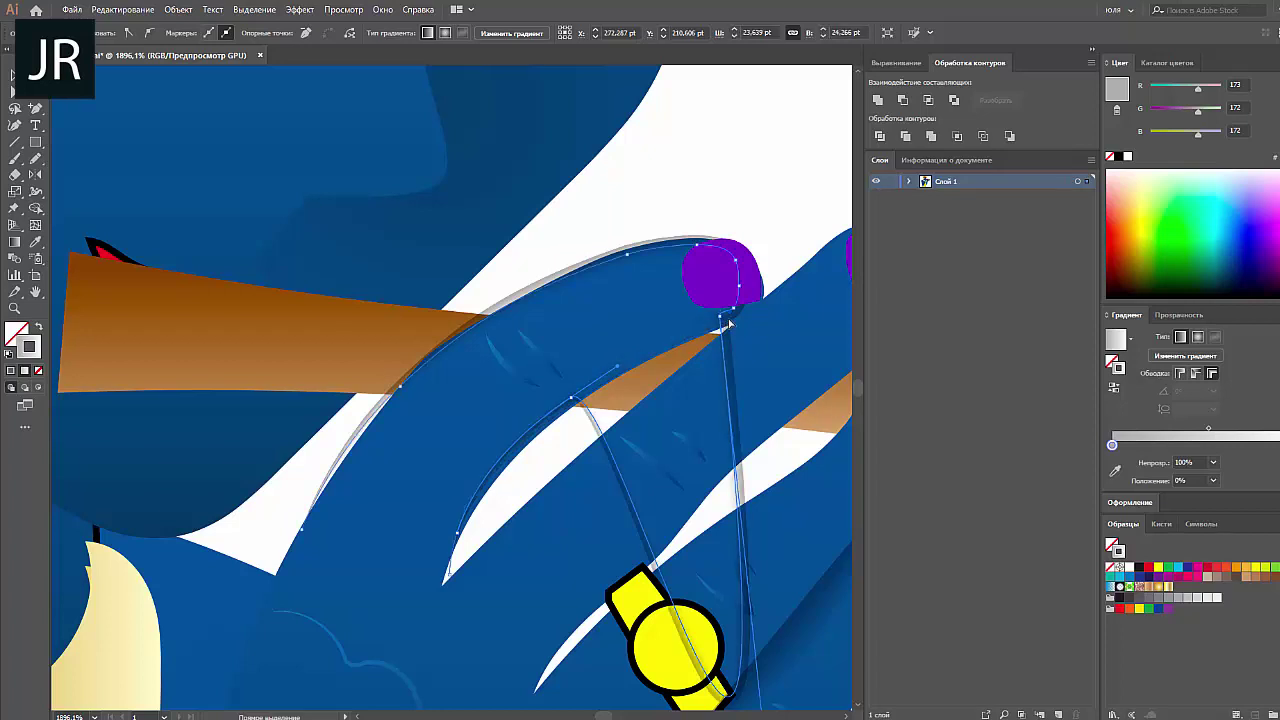
{"action": "left_click", "coordinate": [719, 322]}
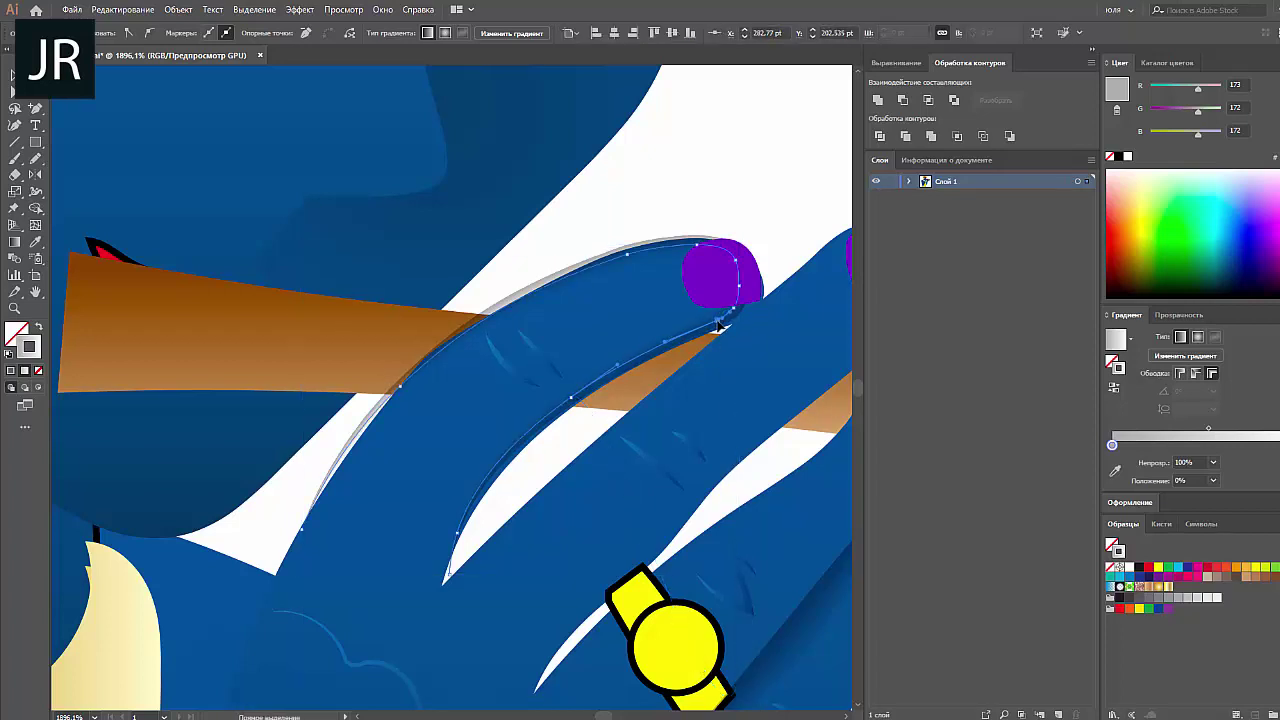
{"action": "left_click", "coordinate": [300, 552]}
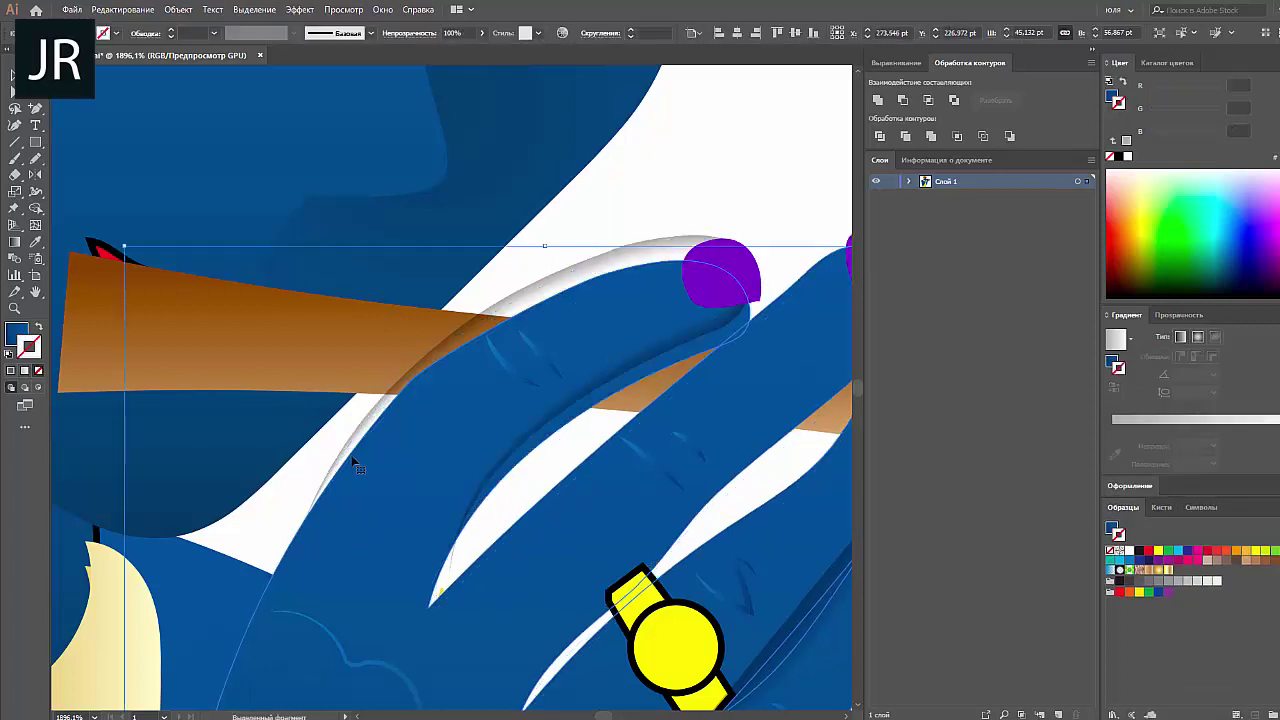
{"action": "left_click", "coordinate": [298, 544]}
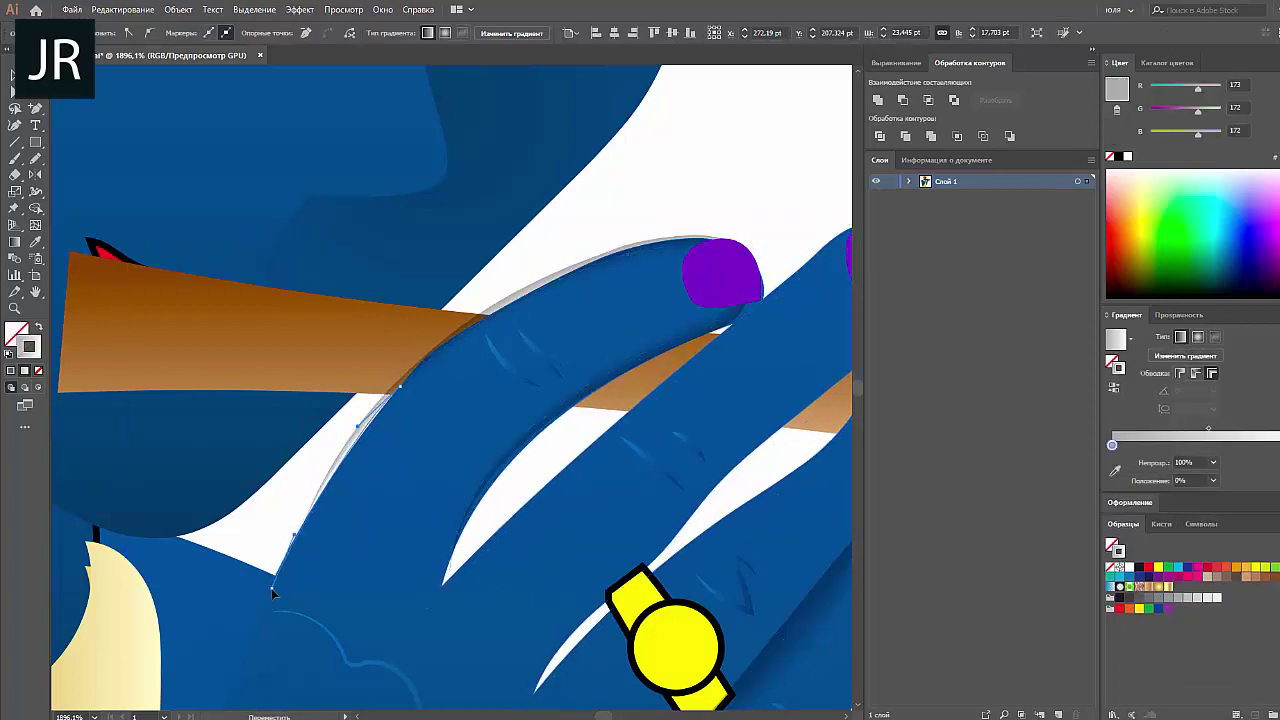
{"action": "left_click", "coordinate": [272, 594]}
{"action": "left_click_drag", "start_coordinate": [403, 393], "coordinate": [415, 387]}
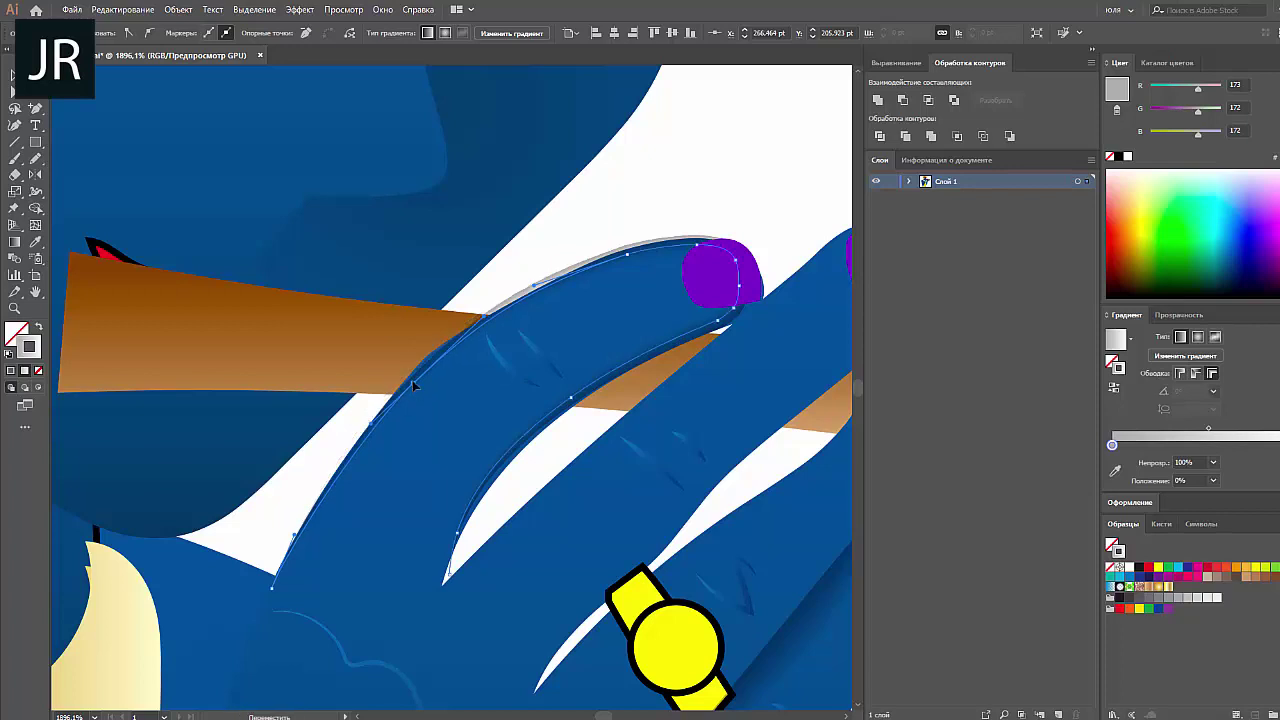
Pull and nudge the finger's edge anchors so the top edge flows smoothly to the nail.
{"action": "key", "text": "v"}
{"action": "key", "text": "a"}
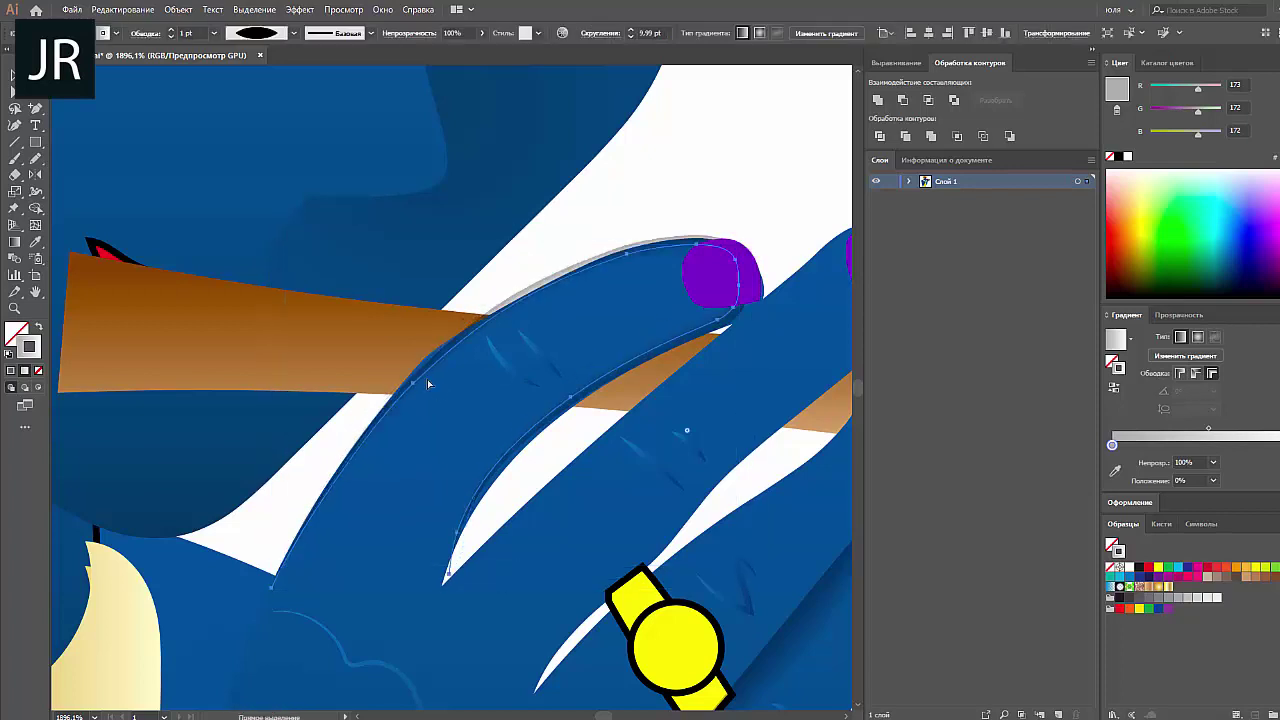
{"action": "mouse_move", "coordinate": [414, 387]}
{"action": "left_mouse_down"}
{"action": "mouse_move", "coordinate": [503, 302]}
{"action": "mouse_move", "coordinate": [508, 322]}
{"action": "left_mouse_up"}
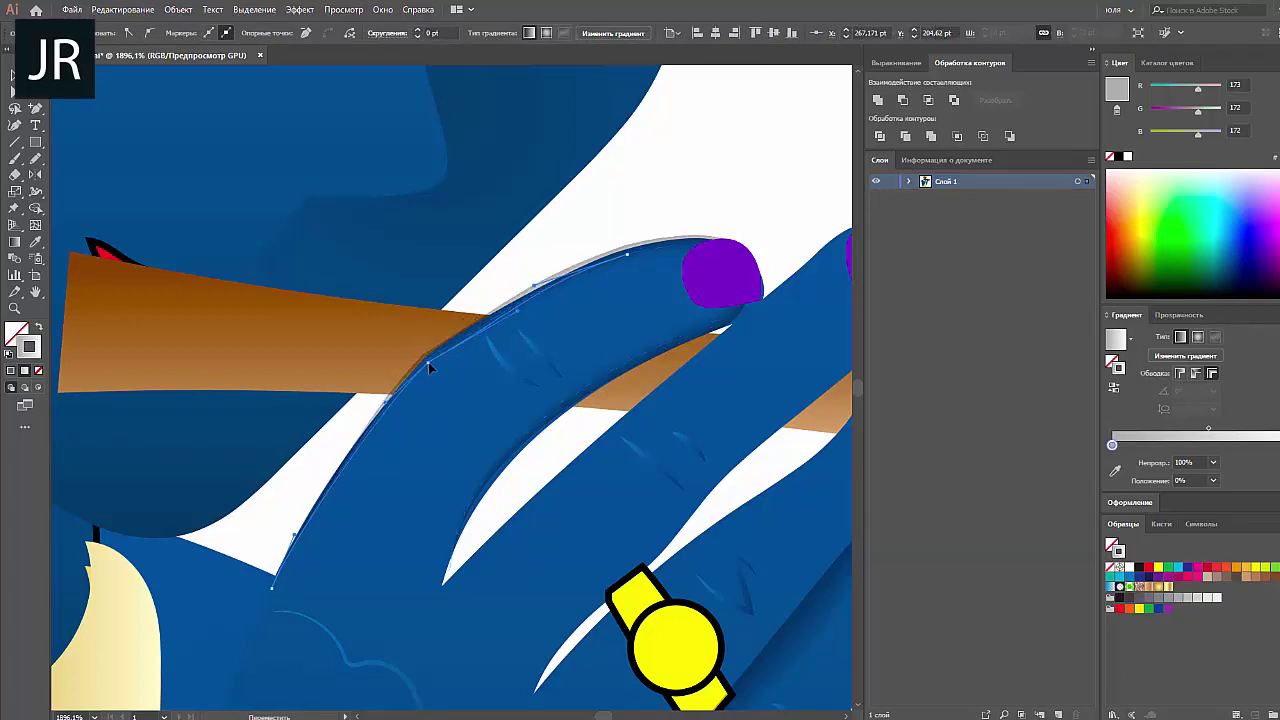
{"action": "left_click_drag", "start_coordinate": [429, 364], "coordinate": [429, 357]}
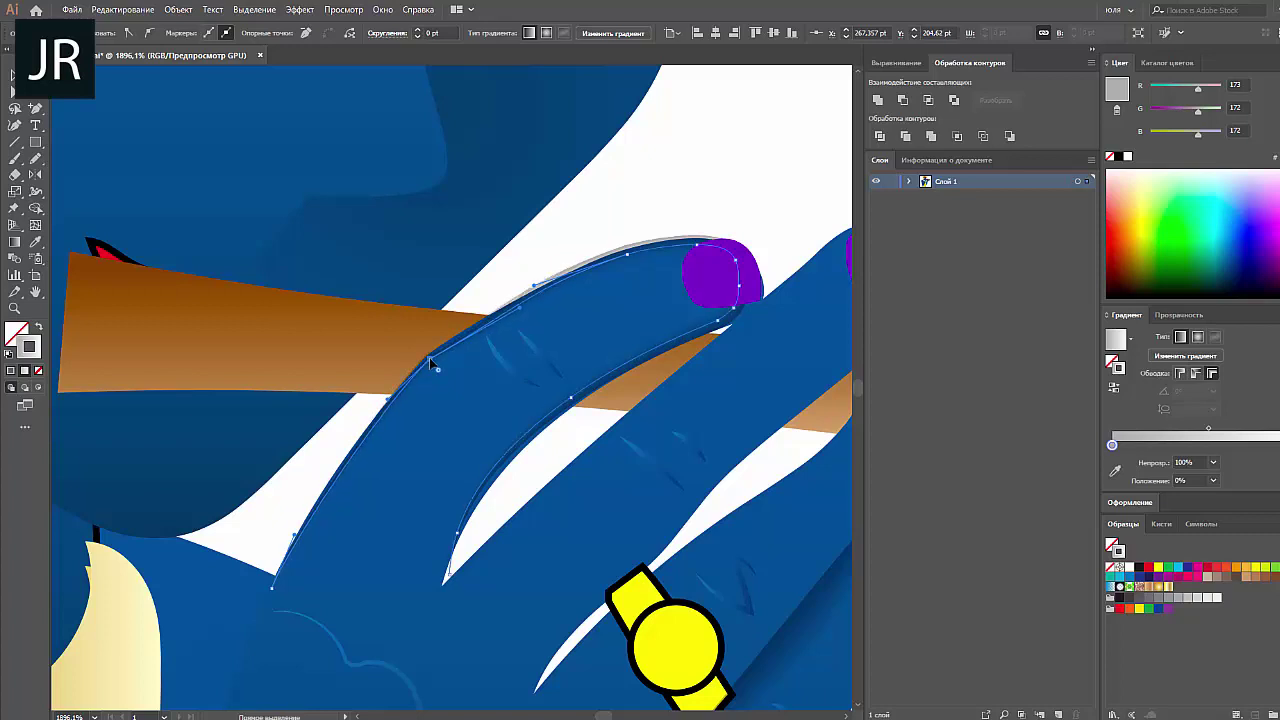
{"action": "left_click_drag", "start_coordinate": [534, 286], "coordinate": [535, 292]}
{"action": "left_click", "coordinate": [698, 250]}
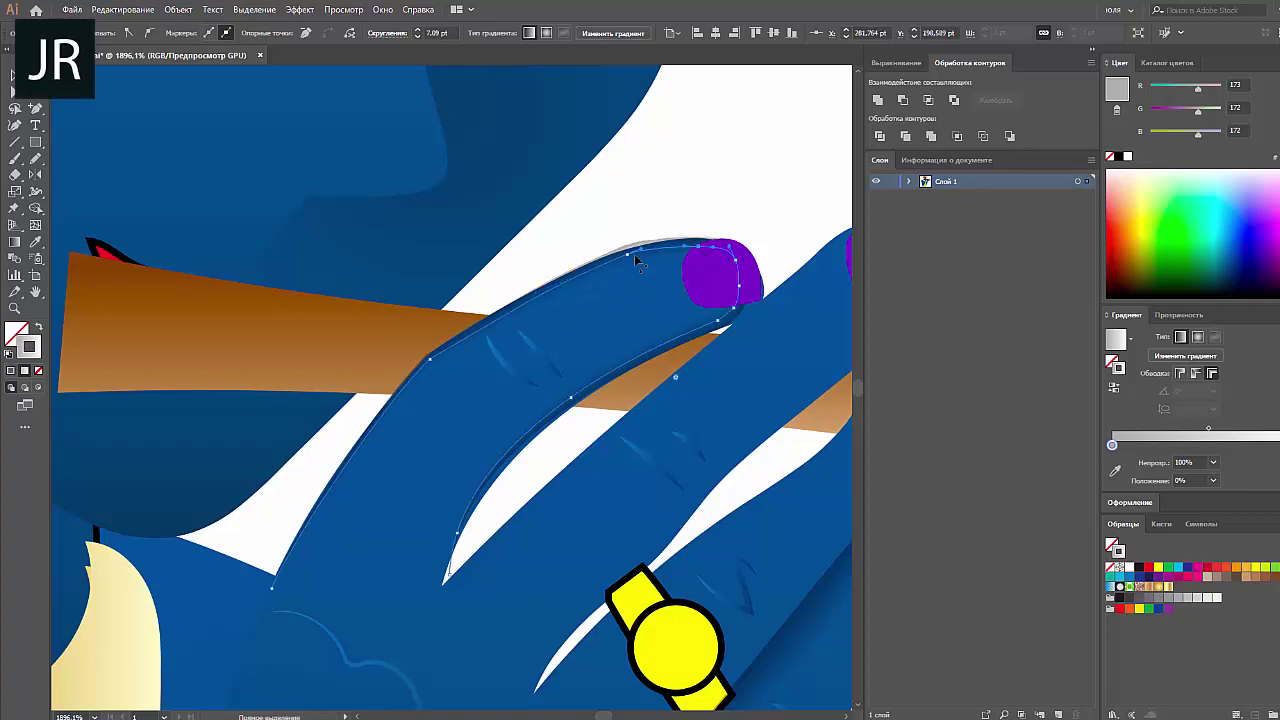
{"action": "left_click_drag", "start_coordinate": [629, 256], "coordinate": [627, 262]}
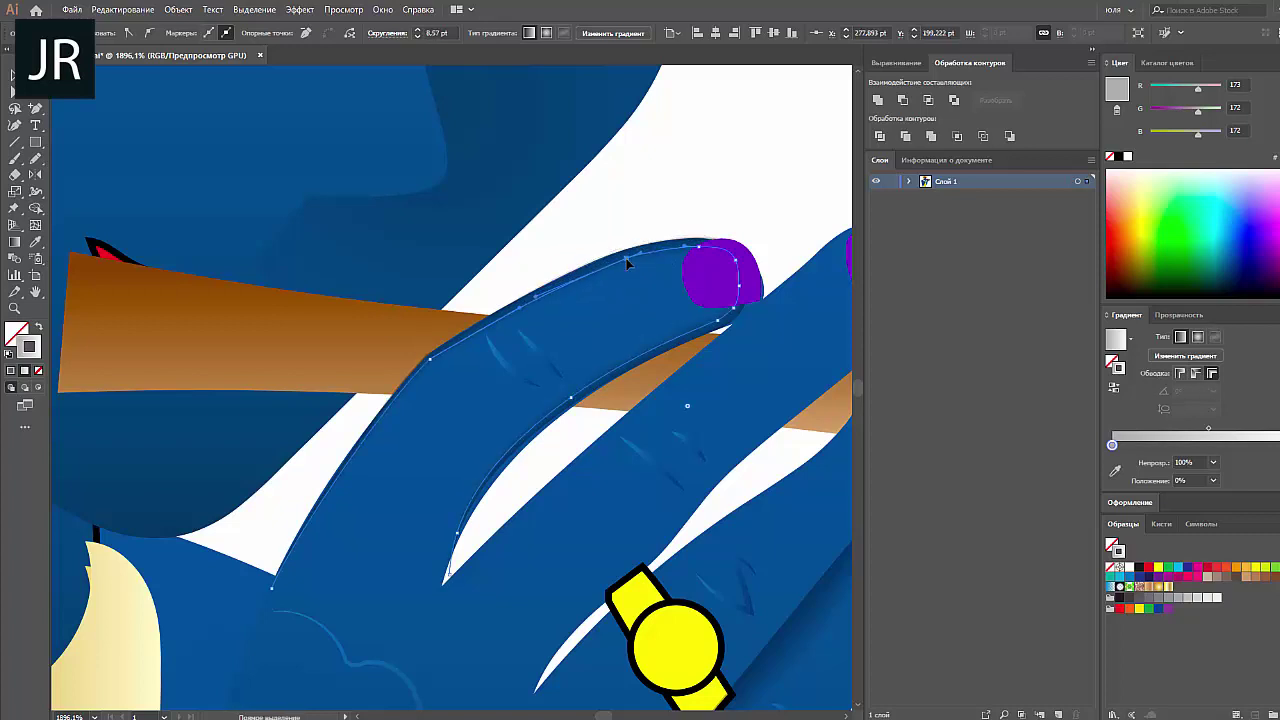
{"action": "left_click", "coordinate": [615, 230]}
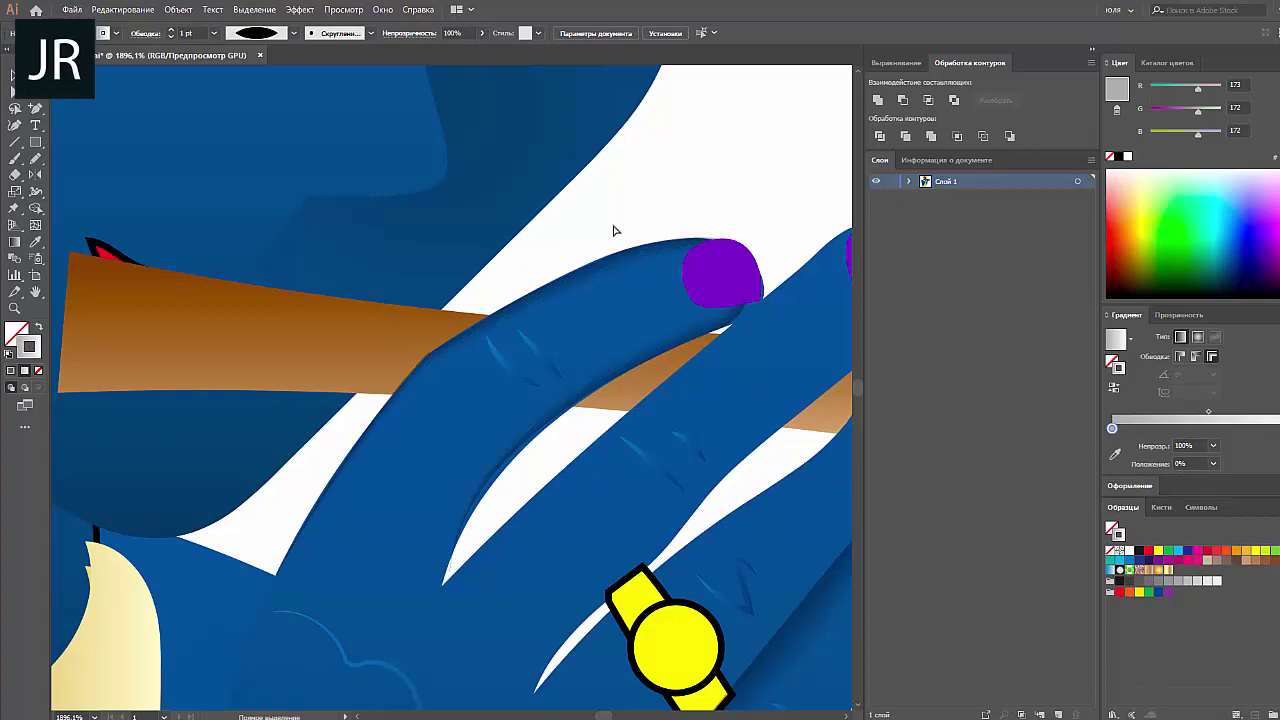
{"action": "key", "text": "ctrl+minus"}
{"action": "key", "text": "ctrl+minus"}
{"action": "key", "text": "ctrl+minus"}
{"action": "key", "text": "ctrl+minus"}
{"action": "key", "text": "ctrl+minus"}
{"action": "key", "text": "ctrl+minus"}
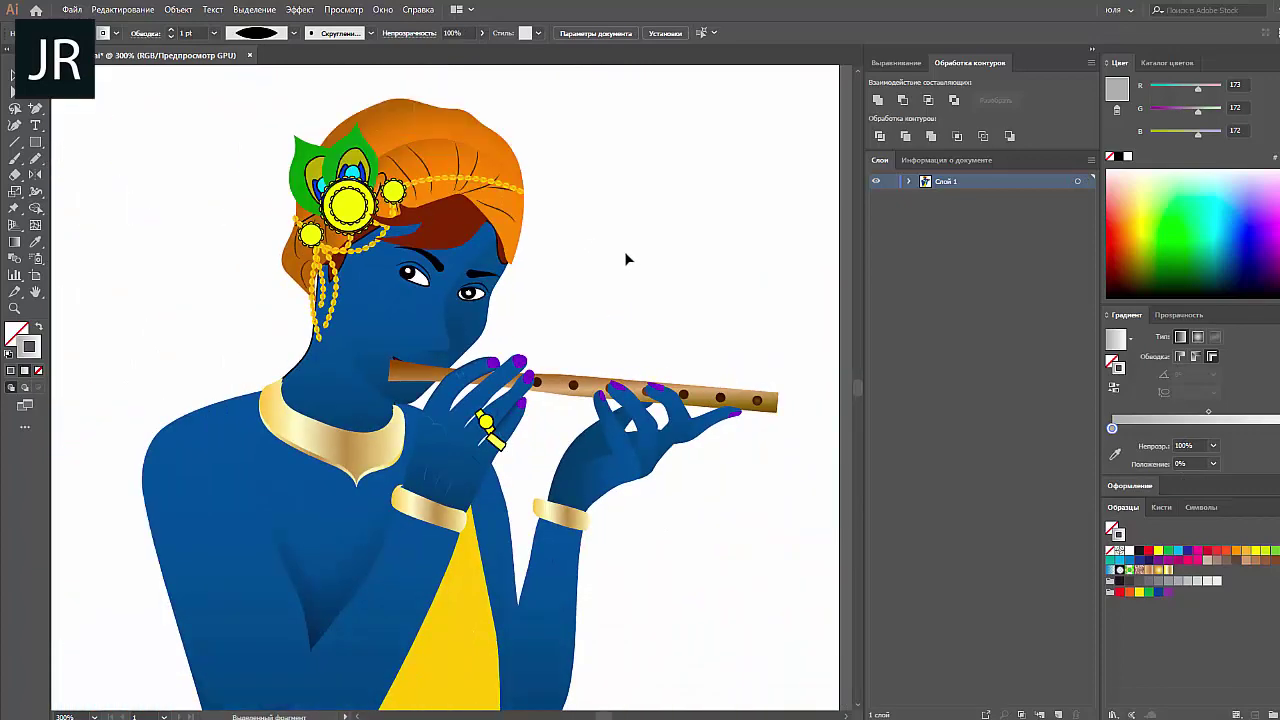
Select the blue hand holding the flute and expand it into editable paths.
{"action": "key", "text": "ctrl+plus"}
{"action": "key", "text": "ctrl+plus"}
{"action": "key", "text": "ctrl+plus"}
{"action": "key", "text": "ctrl+plus"}
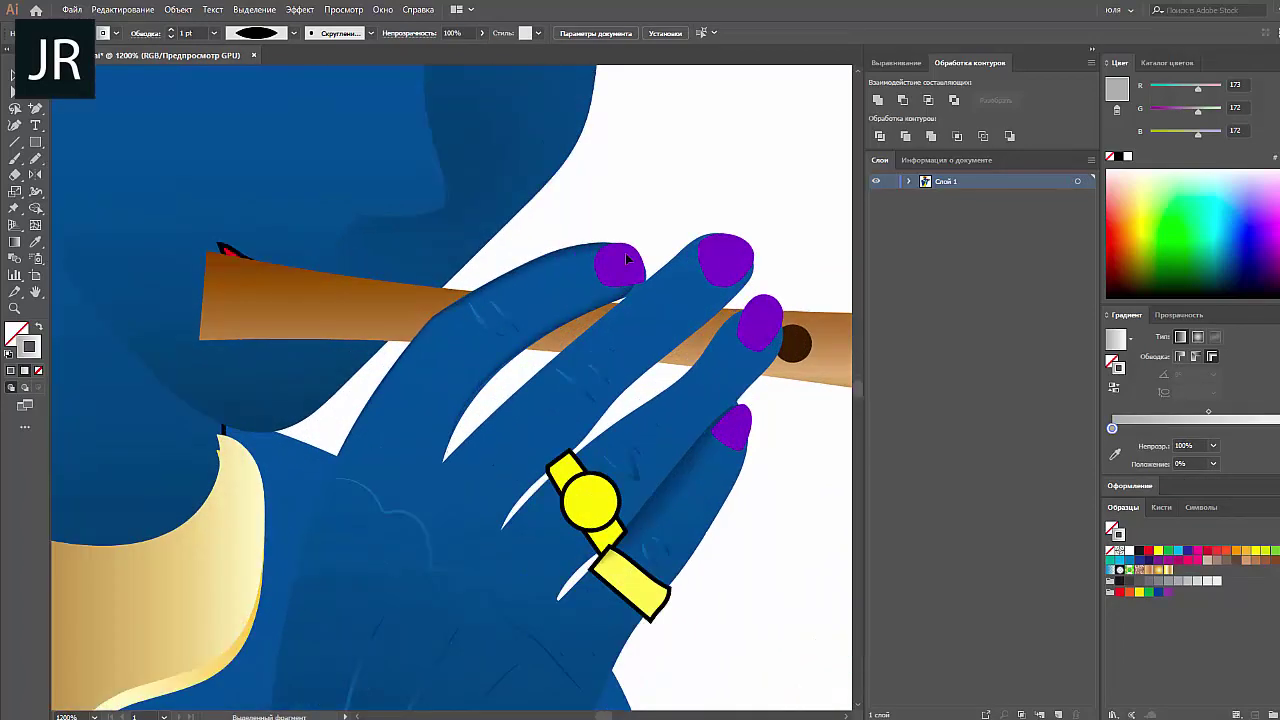
{"action": "key", "text": "ctrl+minus"}
{"action": "left_click", "coordinate": [484, 323]}
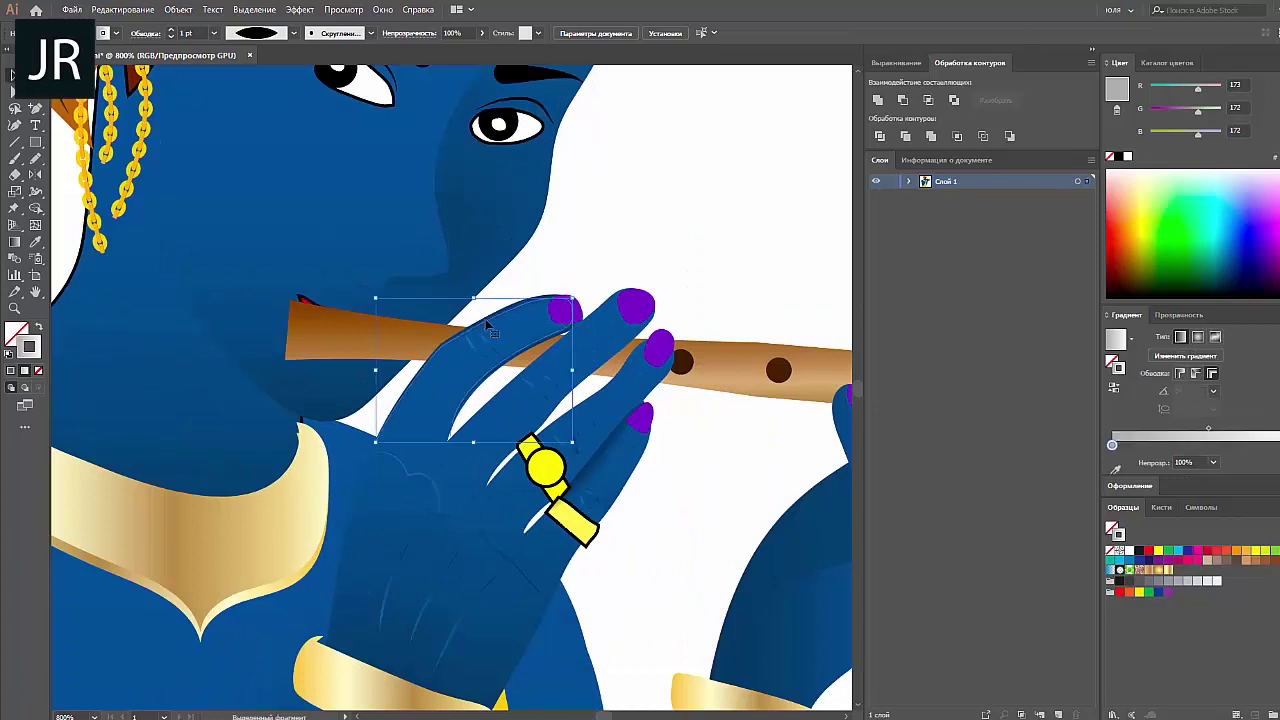
{"action": "left_click", "coordinate": [178, 9]}
{"action": "left_click", "coordinate": [220, 171]}
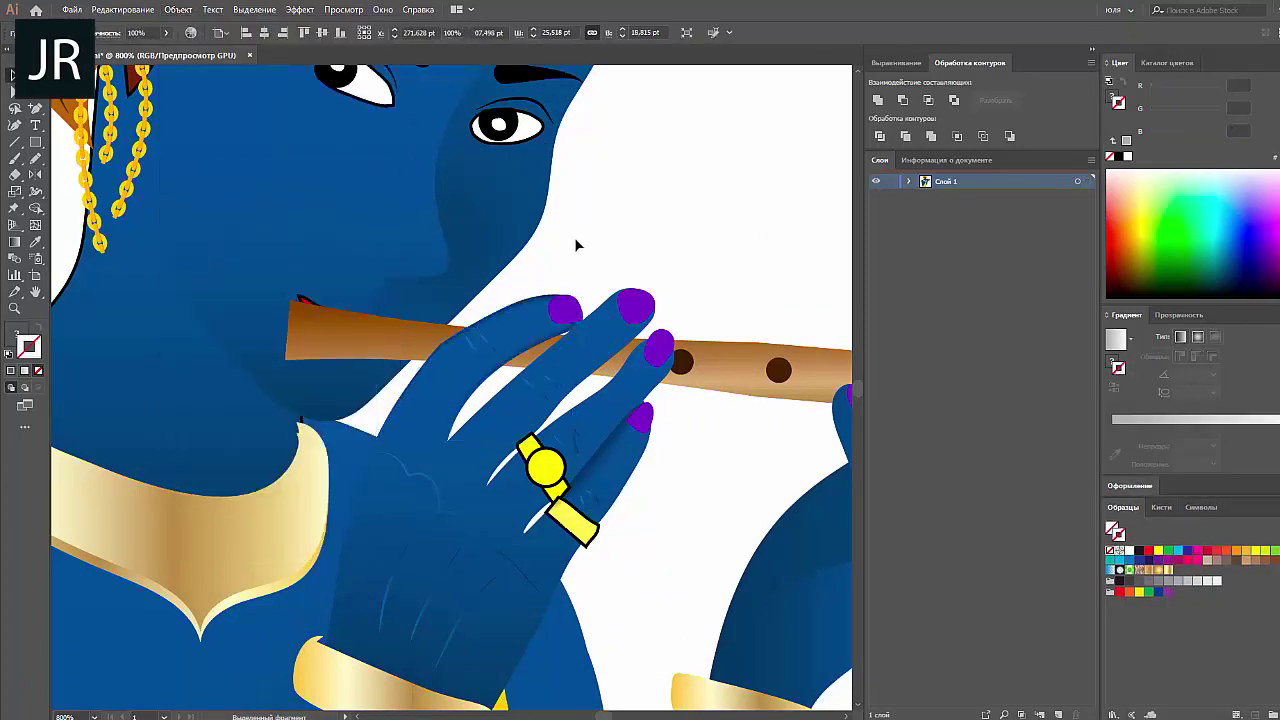
Select the finger path beside the nail and try deleting a nail anchor, dismissing the warning.
{"action": "left_click", "coordinate": [525, 438]}
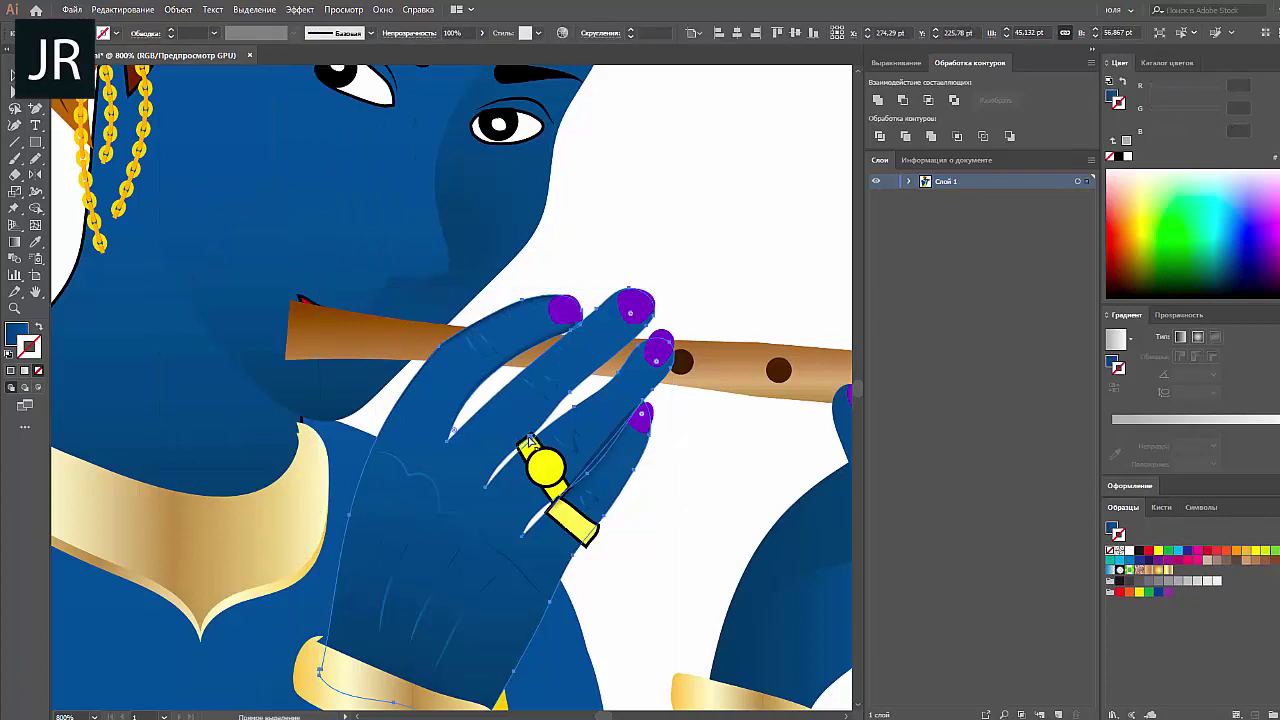
{"action": "left_click", "coordinate": [607, 348]}
{"action": "left_click", "coordinate": [602, 316]}
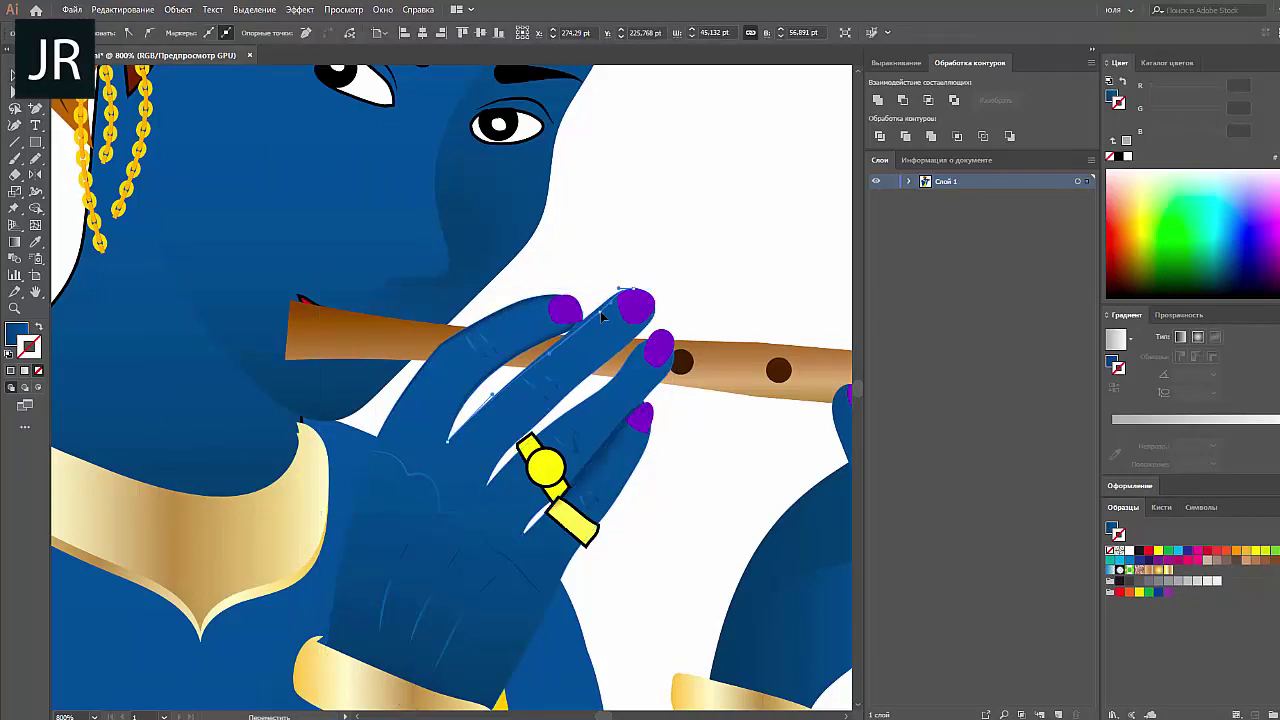
{"action": "key", "text": "minus"}
{"action": "double_click", "coordinate": [630, 298]}
{"action": "left_click", "coordinate": [634, 295]}
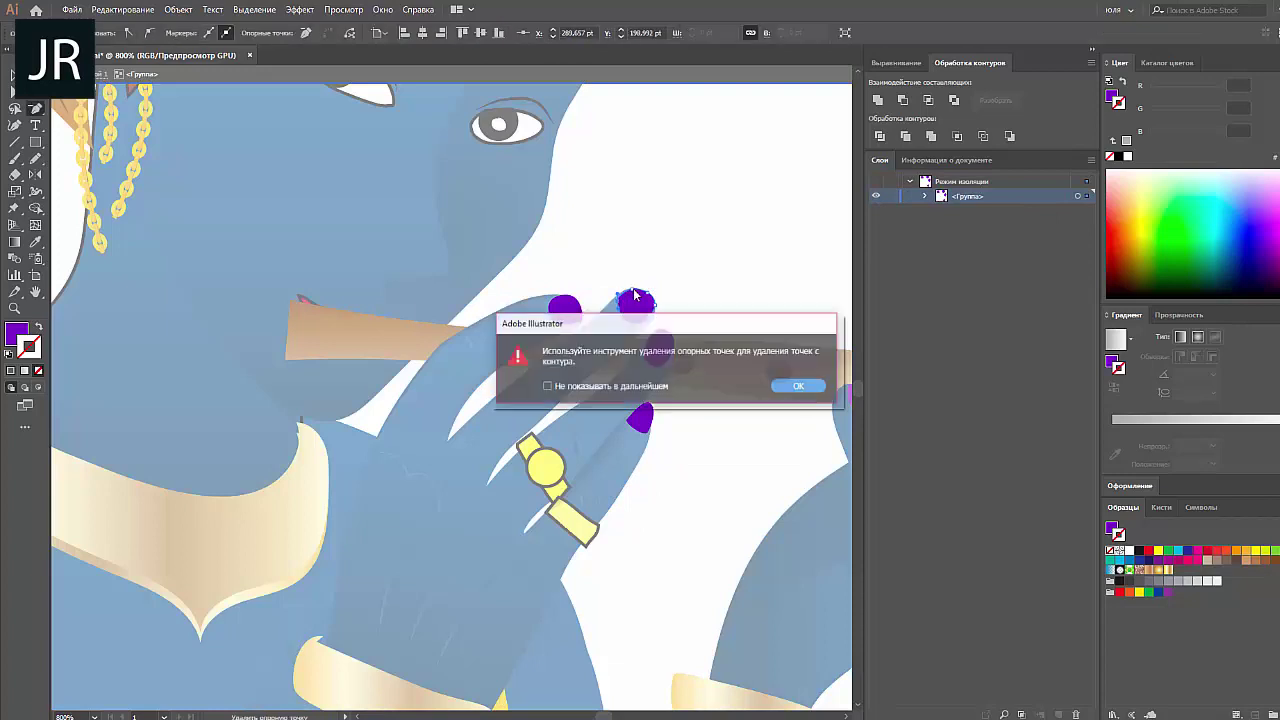
{"action": "key", "text": "Return"}
Enter the nail group in isolation mode, select the third purple nail, then exit.
{"action": "key", "text": "v"}
{"action": "key", "text": "Escape"}
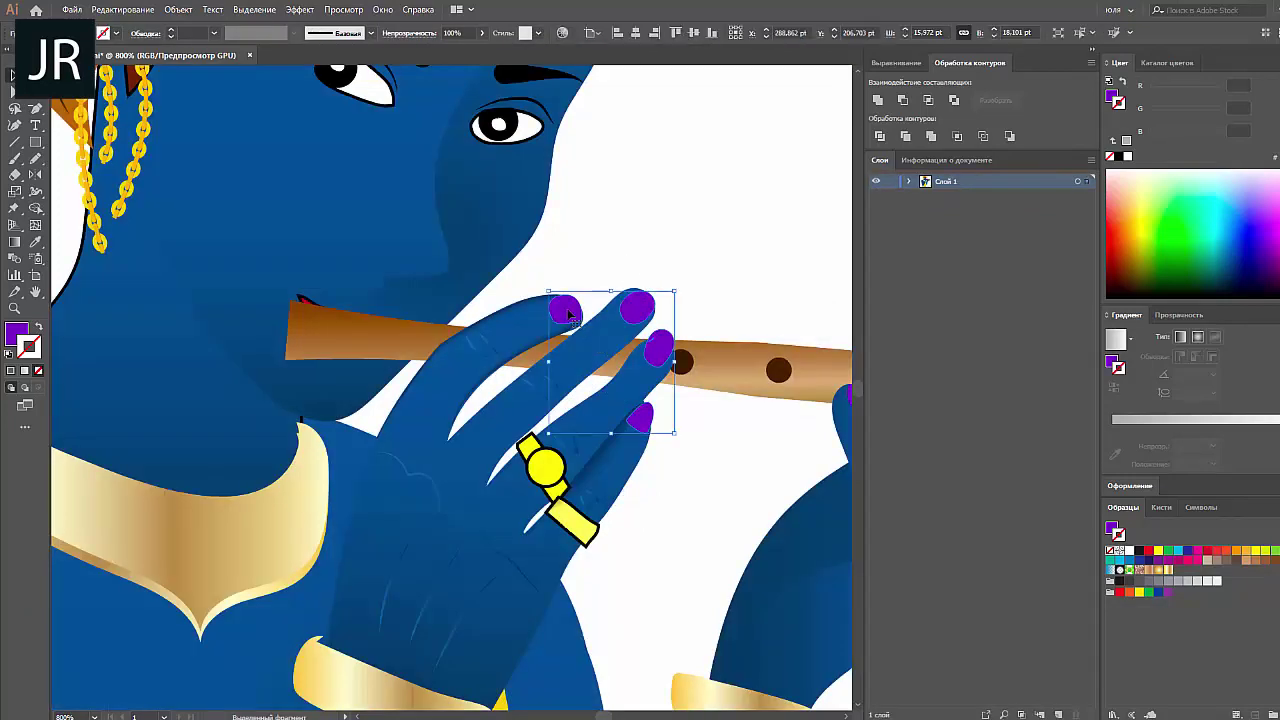
{"action": "double_click", "coordinate": [570, 315]}
{"action": "left_click", "coordinate": [651, 333]}
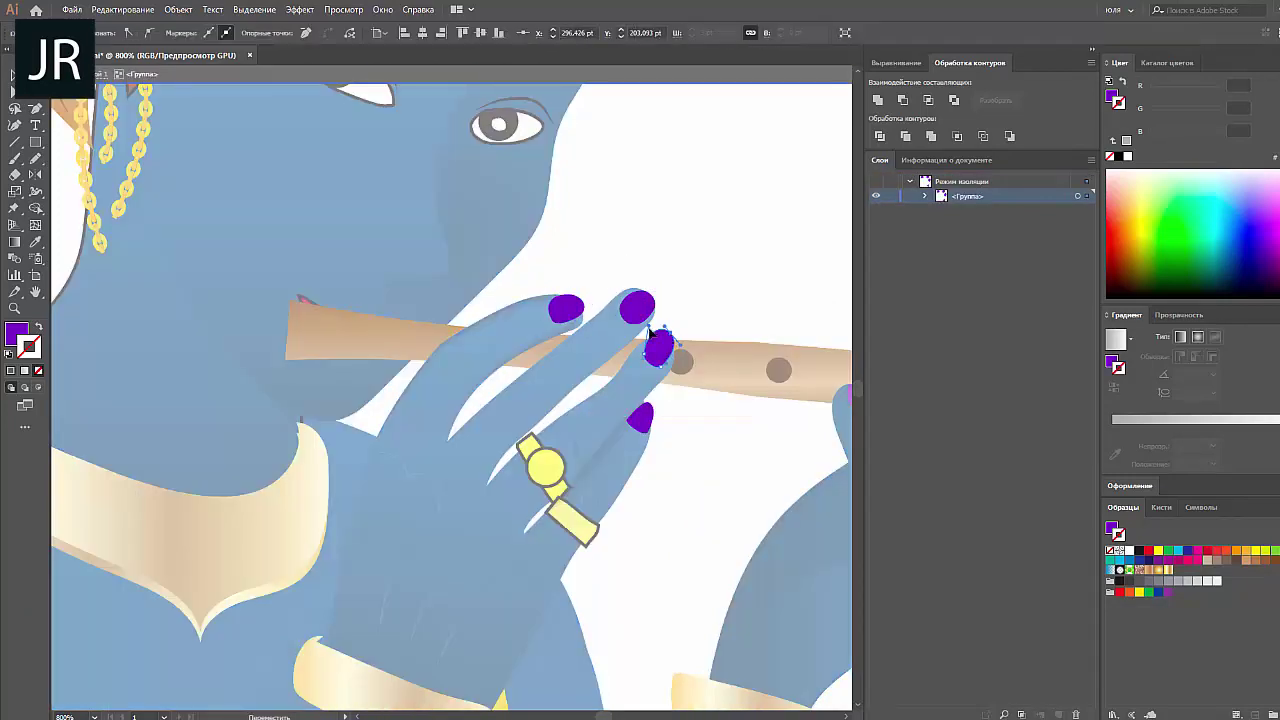
{"action": "double_click", "coordinate": [694, 311]}
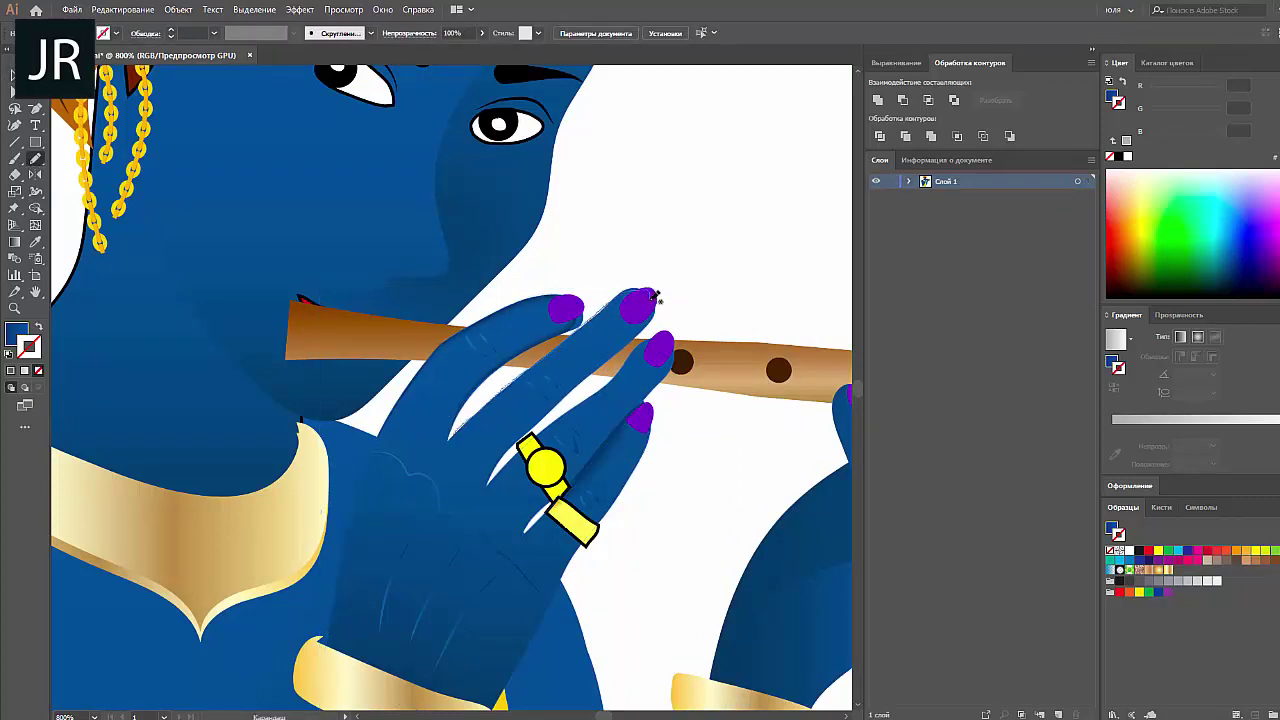
Draw a brush-shaped highlight stroke along the finger and set it to Multiply.
{"action": "left_click_drag", "start_coordinate": [497, 466], "coordinate": [488, 481]}
{"action": "left_click", "coordinate": [1128, 550]}
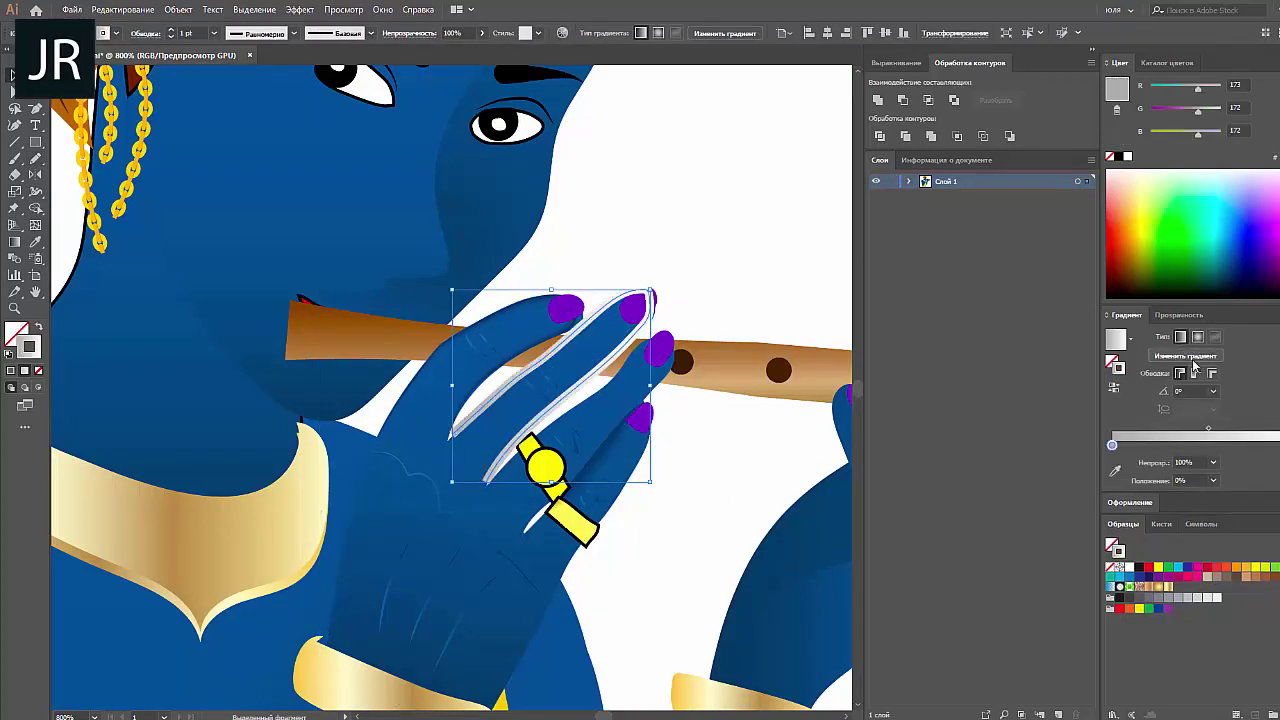
{"action": "left_click", "coordinate": [256, 33]}
{"action": "left_click", "coordinate": [1178, 315]}
{"action": "left_click", "coordinate": [1170, 338]}
{"action": "left_click", "coordinate": [1165, 391]}
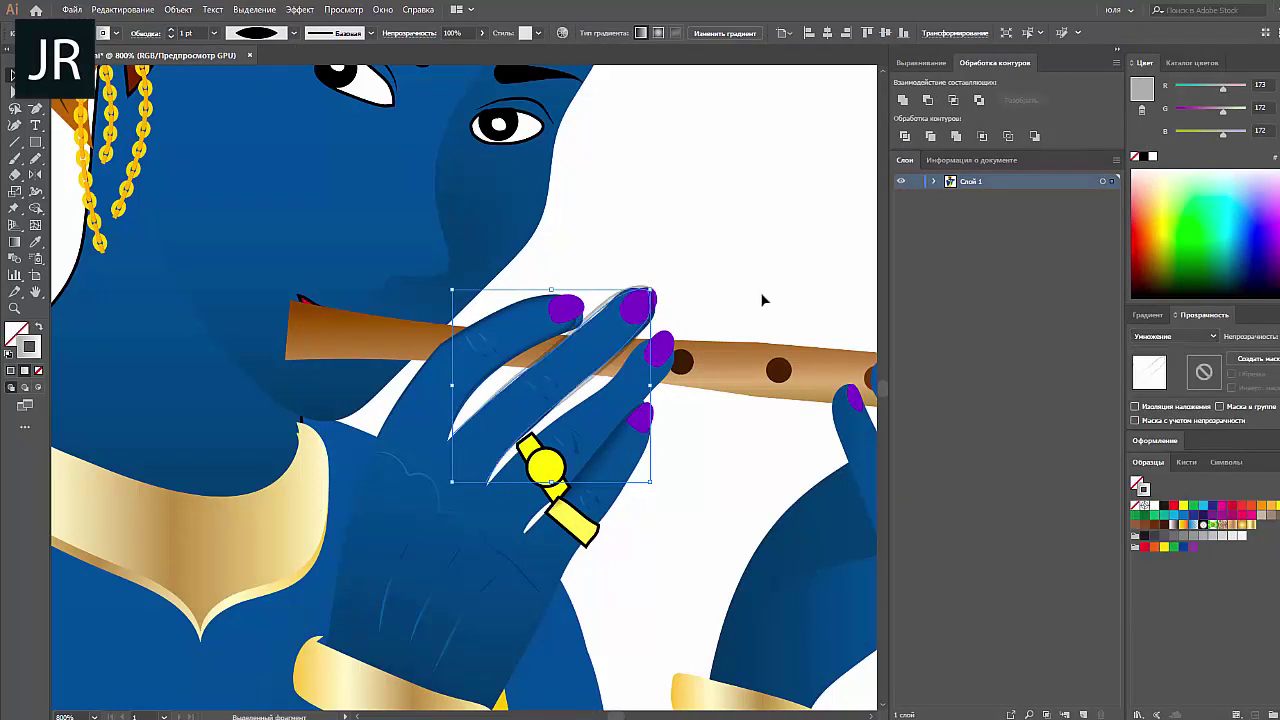
{"action": "left_click", "coordinate": [763, 297]}
Simplify the highlight stroke's path to fewer points.
{"action": "left_click", "coordinate": [178, 9]}
{"action": "left_click", "coordinate": [440, 411]}
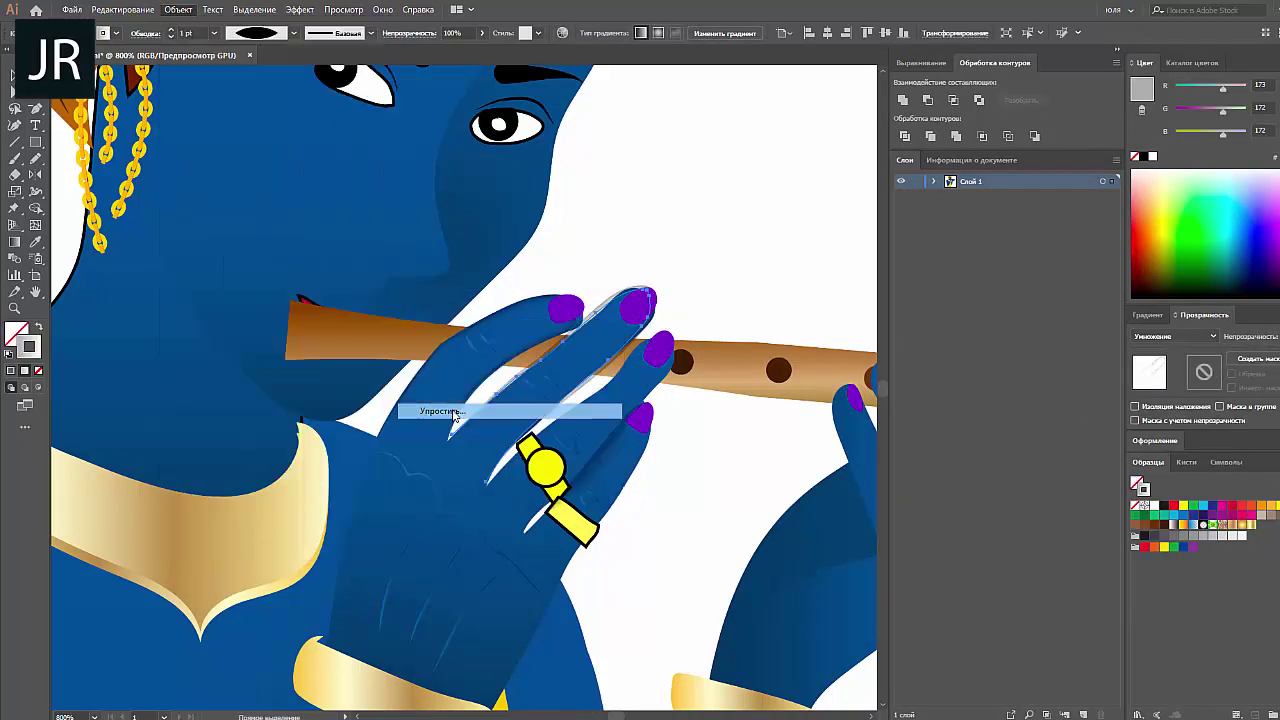
{"action": "left_click_drag", "start_coordinate": [900, 271], "coordinate": [935, 271]}
{"action": "left_click", "coordinate": [891, 406]}
Reshape the light finger highlight stroke so it reaches toward the nail.
{"action": "left_click", "coordinate": [647, 300]}
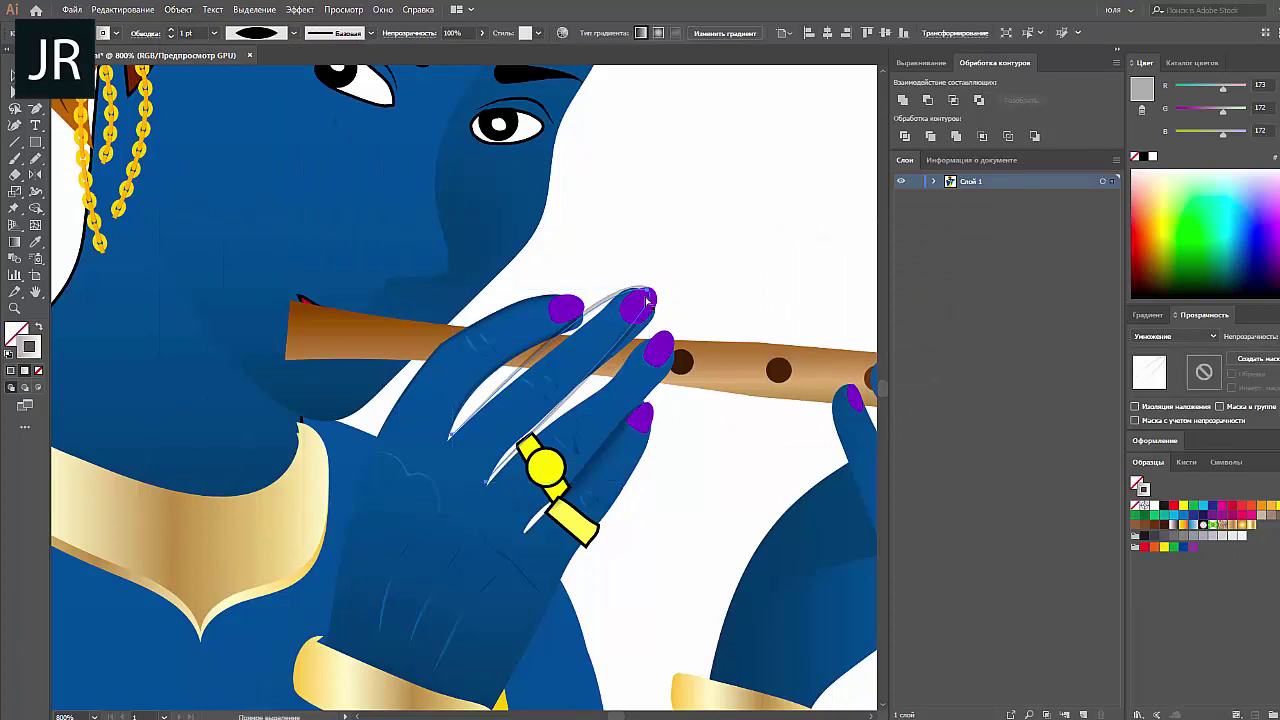
{"action": "left_click_drag", "start_coordinate": [545, 353], "coordinate": [562, 352]}
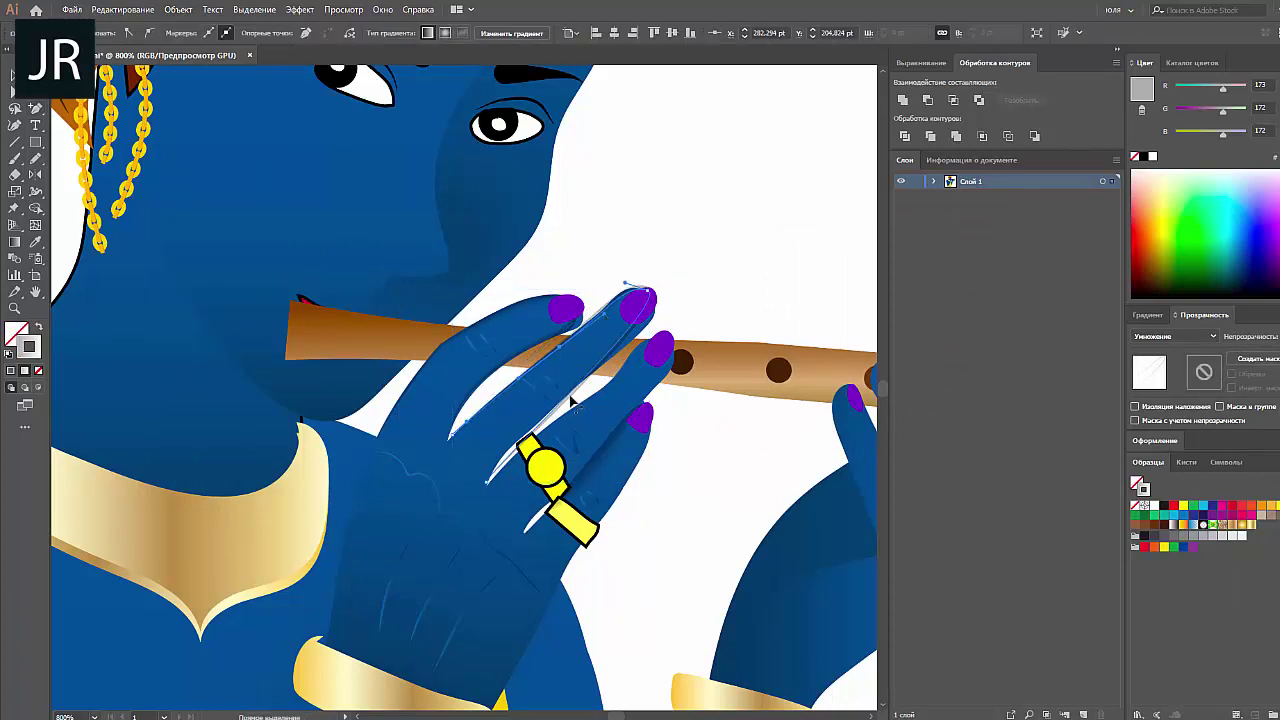
{"action": "left_click_drag", "start_coordinate": [572, 400], "coordinate": [622, 300]}
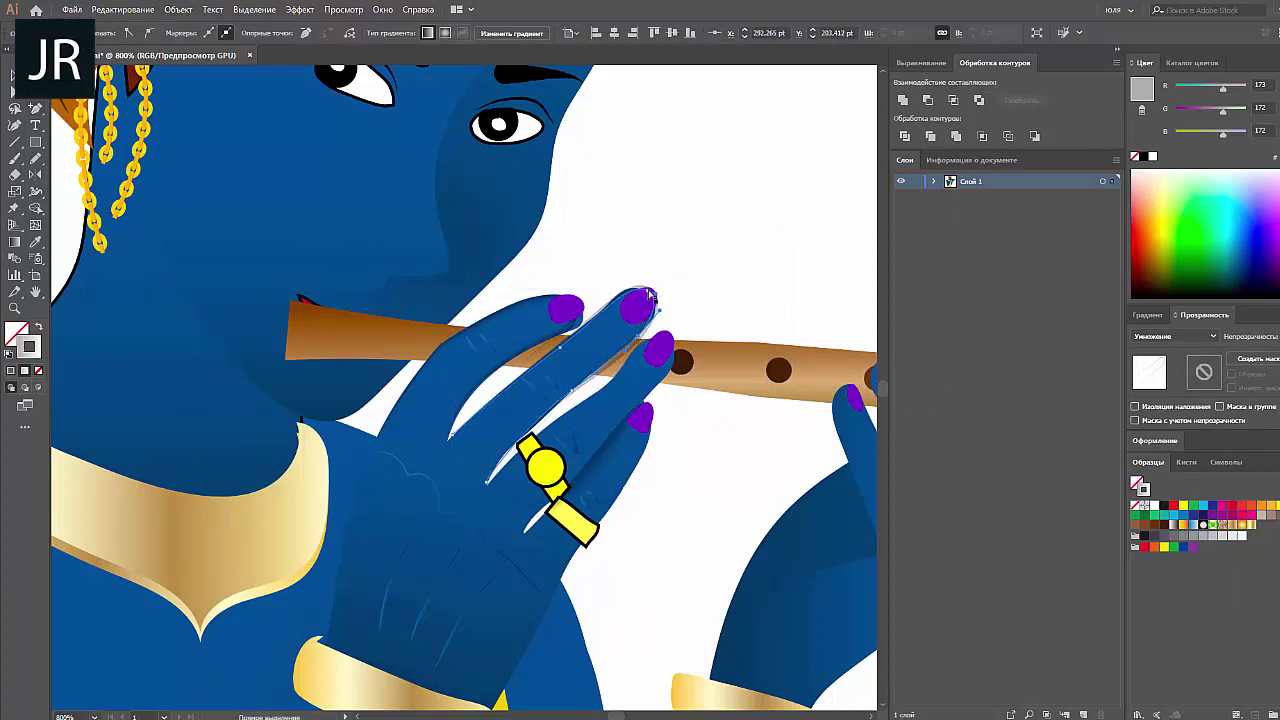
{"action": "left_click_drag", "start_coordinate": [581, 409], "coordinate": [633, 340]}
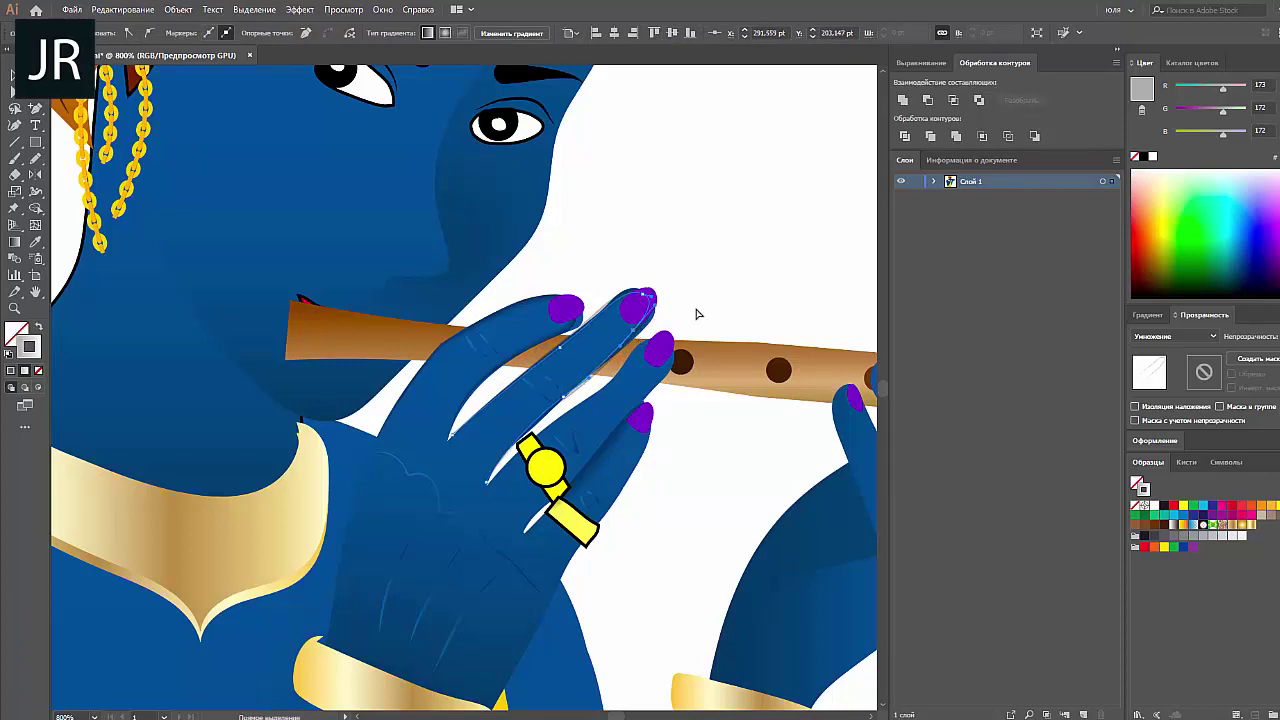
{"action": "left_click_drag", "start_coordinate": [623, 294], "coordinate": [607, 318]}
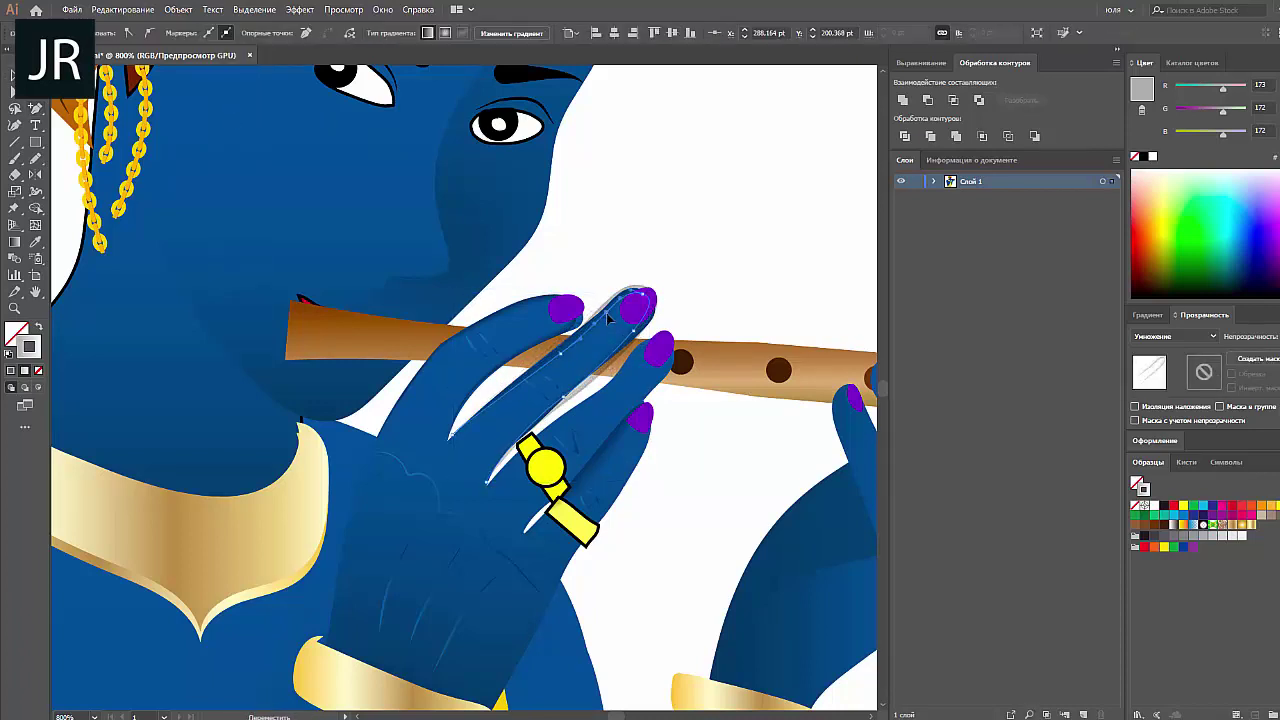
{"action": "left_click_drag", "start_coordinate": [520, 437], "coordinate": [633, 357]}
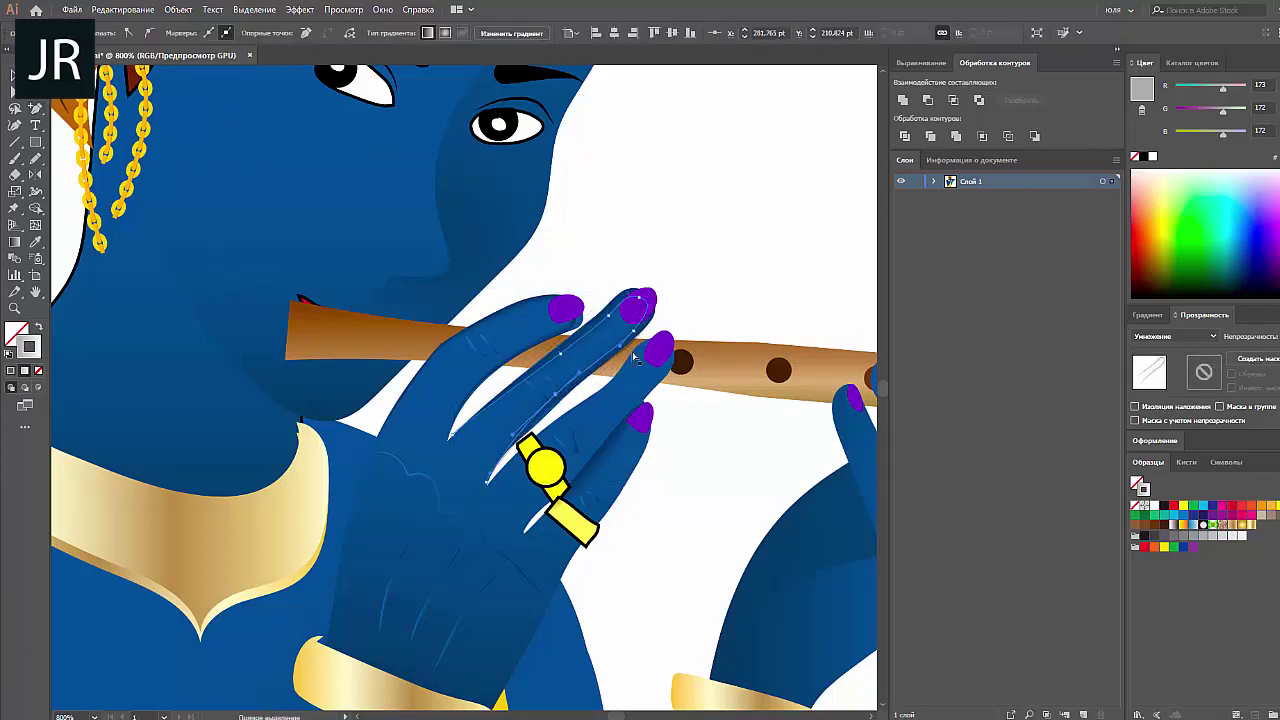
{"action": "key", "text": "v"}
{"action": "key", "text": "ctrl+minus"}
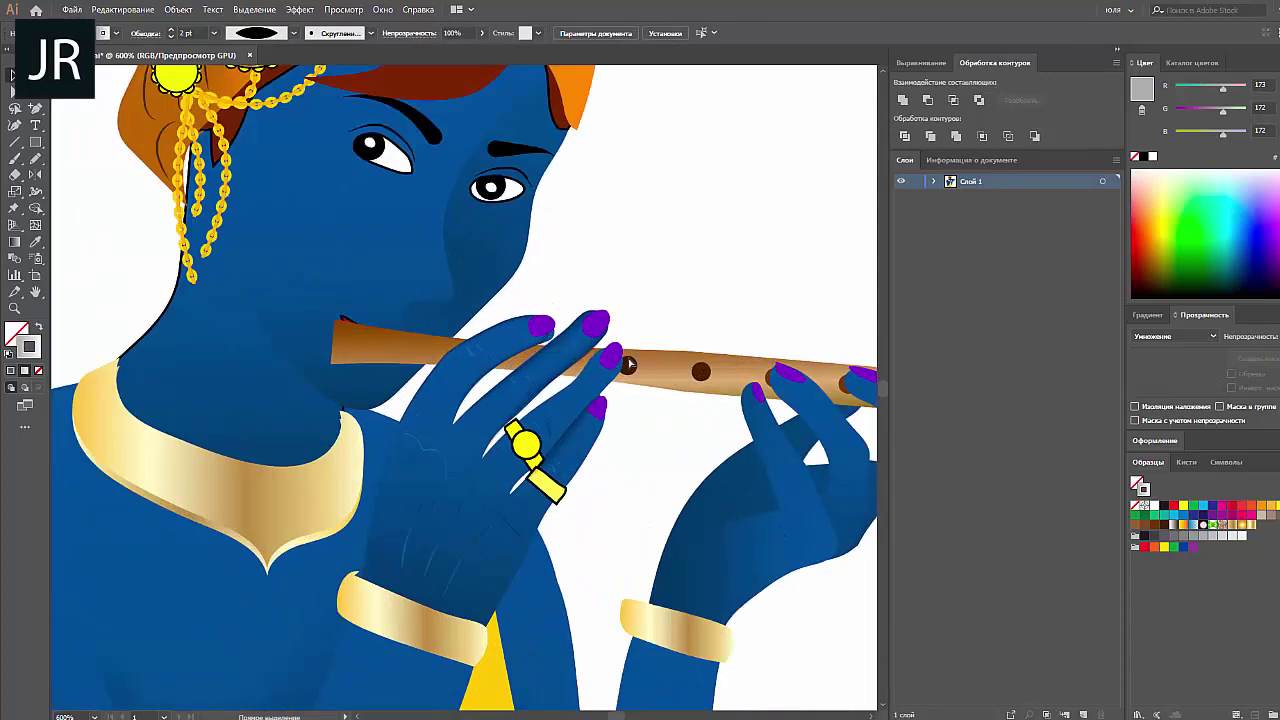
{"action": "left_click", "coordinate": [178, 9]}
{"action": "left_click", "coordinate": [88, 227]}
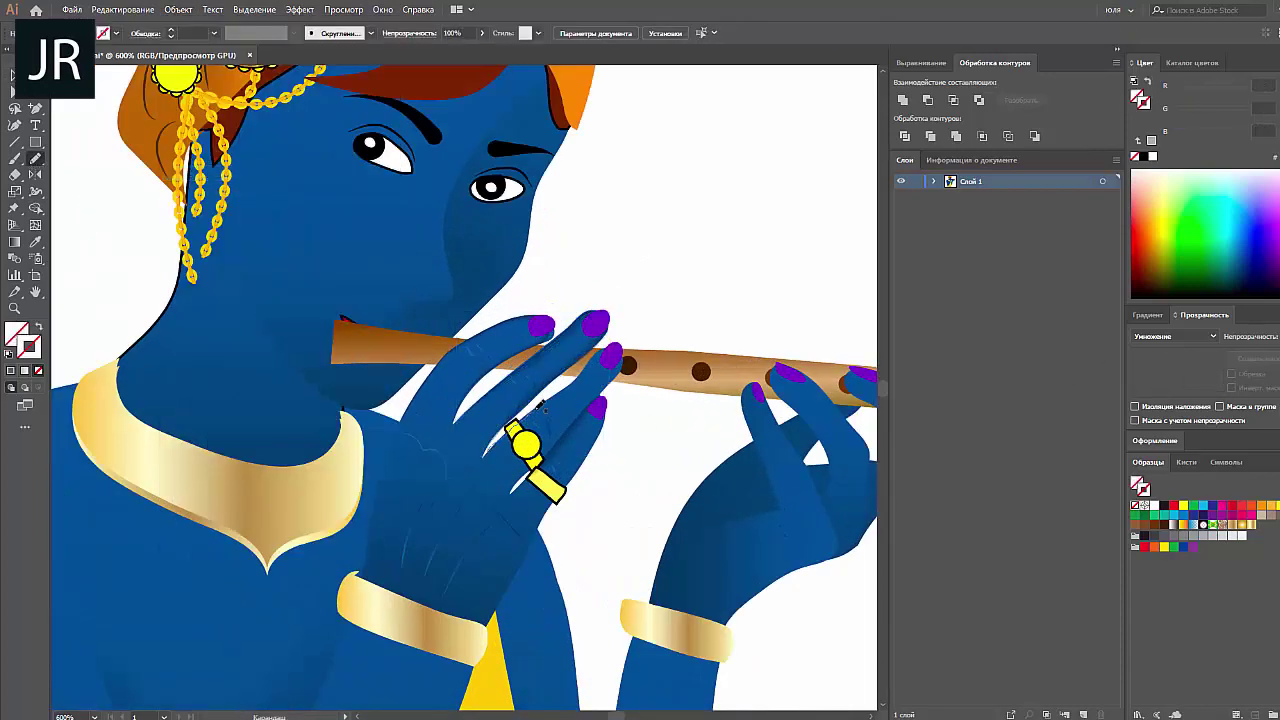
{"action": "key", "text": "a"}
{"action": "left_click", "coordinate": [551, 405]}
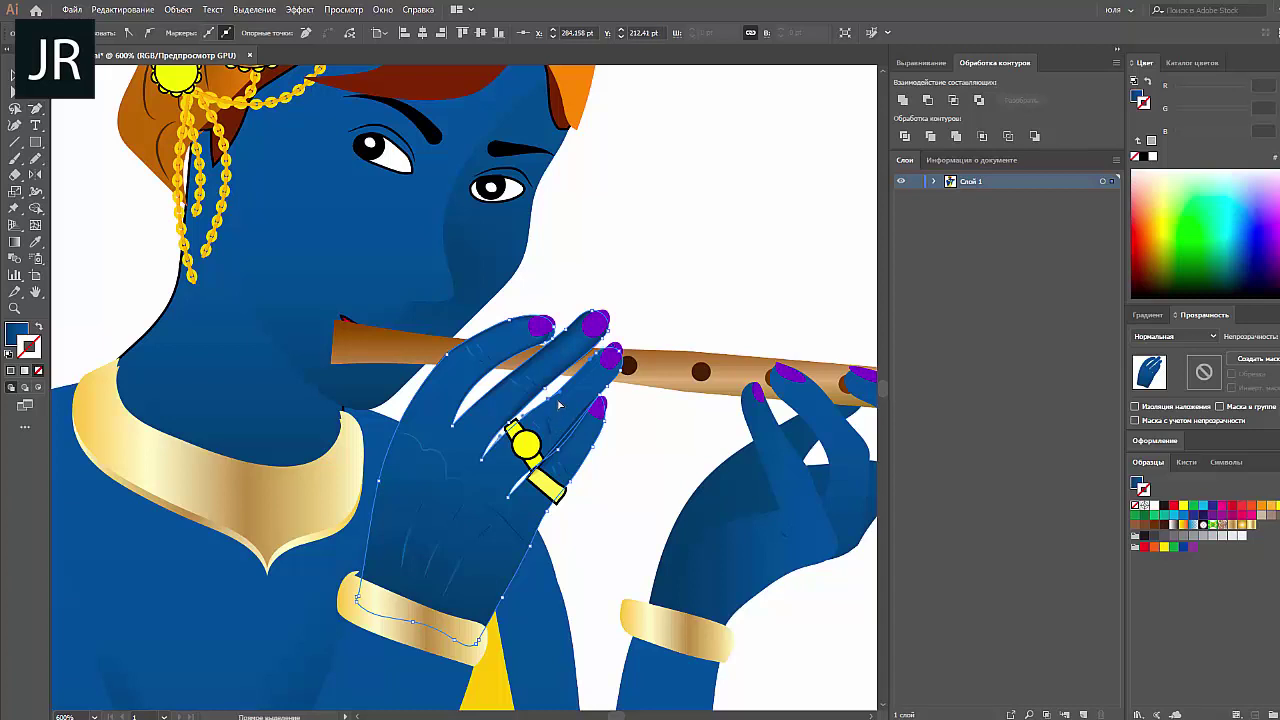
Paint a shading stroke between the fingers with a white-grey gradient and Multiply blend.
{"action": "key", "text": "v"}
{"action": "key", "text": "ctrl+shift+a"}
{"action": "key", "text": "b"}
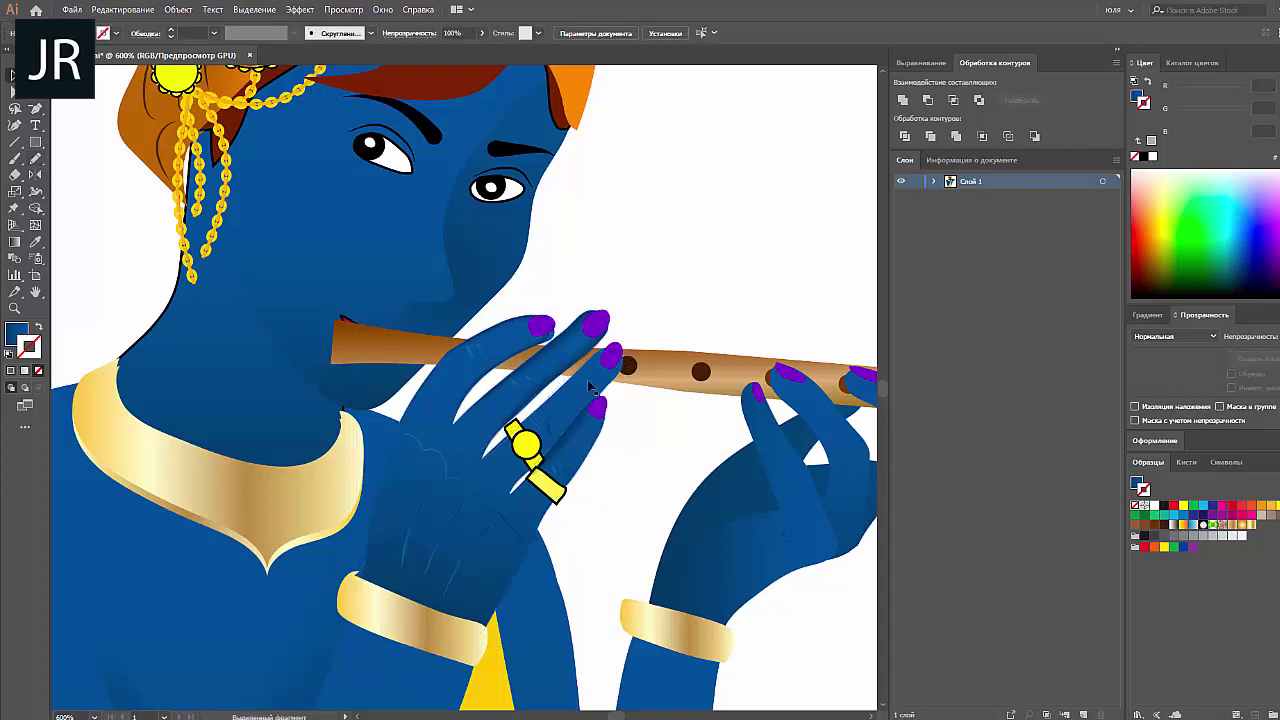
{"action": "left_click_drag", "start_coordinate": [590, 385], "coordinate": [500, 475]}
{"action": "key", "text": "."}
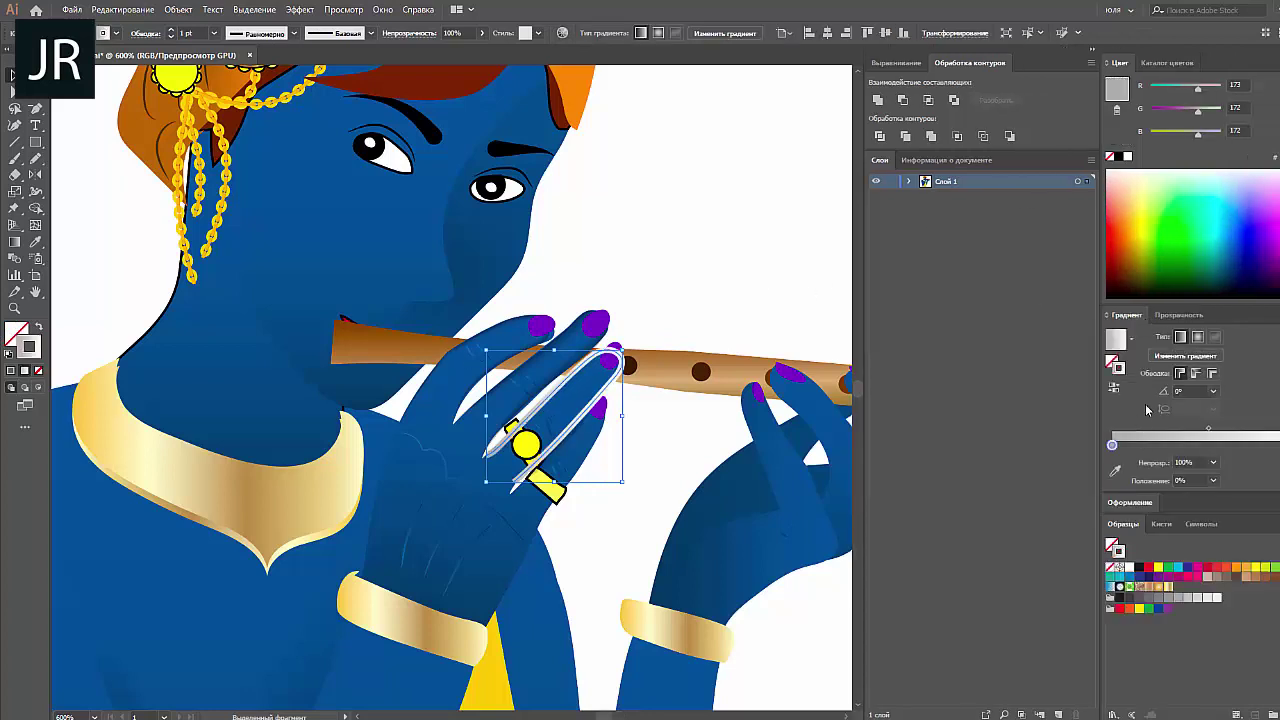
{"action": "left_click", "coordinate": [1205, 315]}
{"action": "left_click", "coordinate": [1175, 336]}
{"action": "left_click", "coordinate": [1160, 386]}
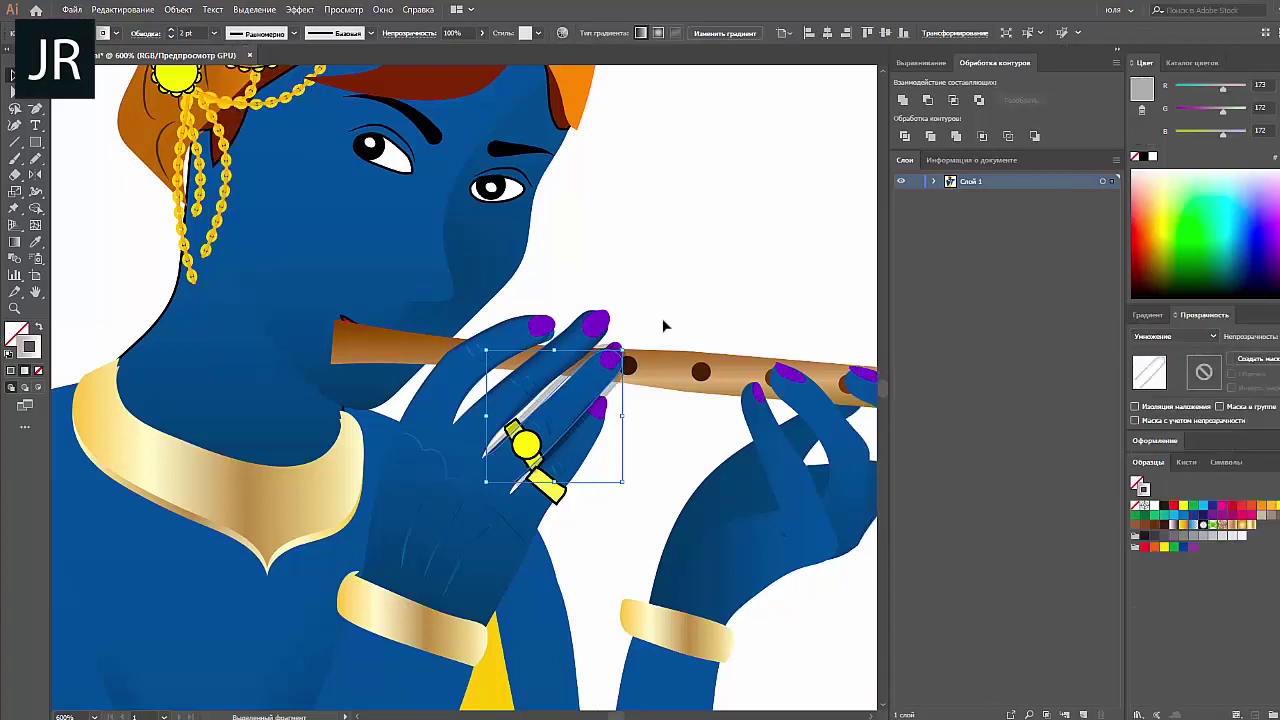
Remove unwanted anchor points from the new finger shading stroke.
{"action": "key", "text": "a"}
{"action": "left_click", "coordinate": [517, 484]}
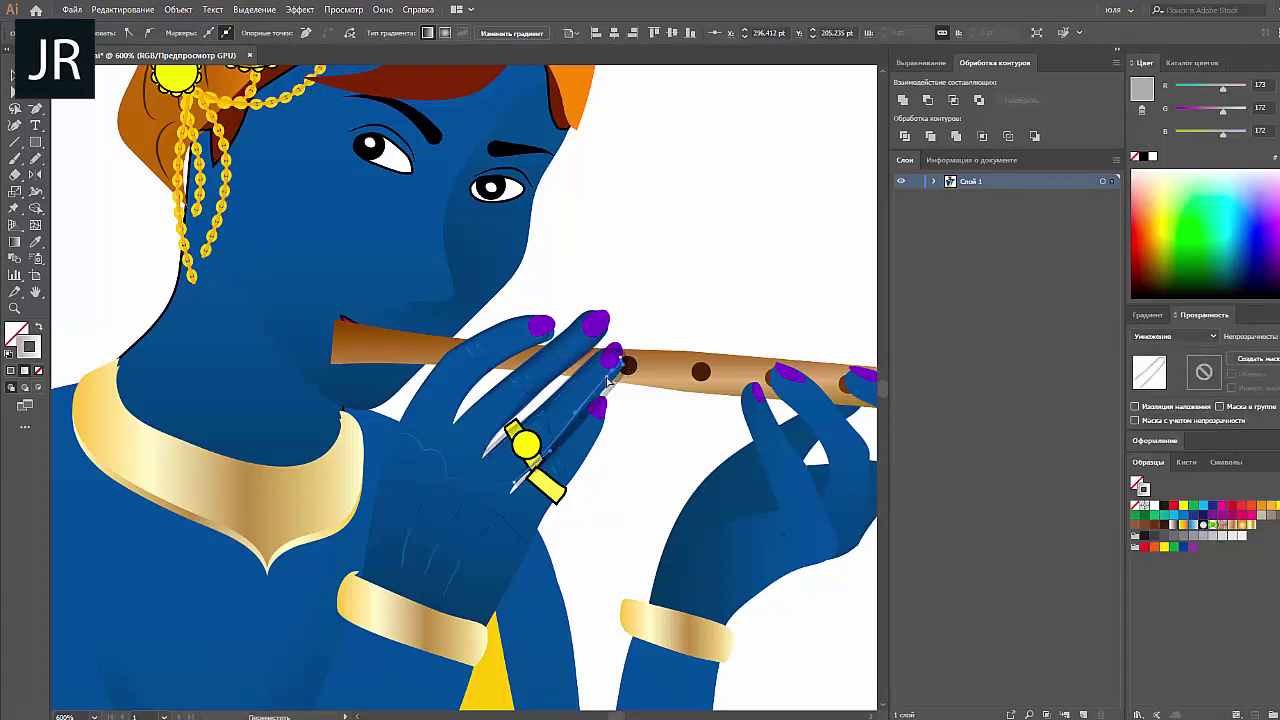
{"action": "left_click_drag", "start_coordinate": [488, 466], "coordinate": [622, 338]}
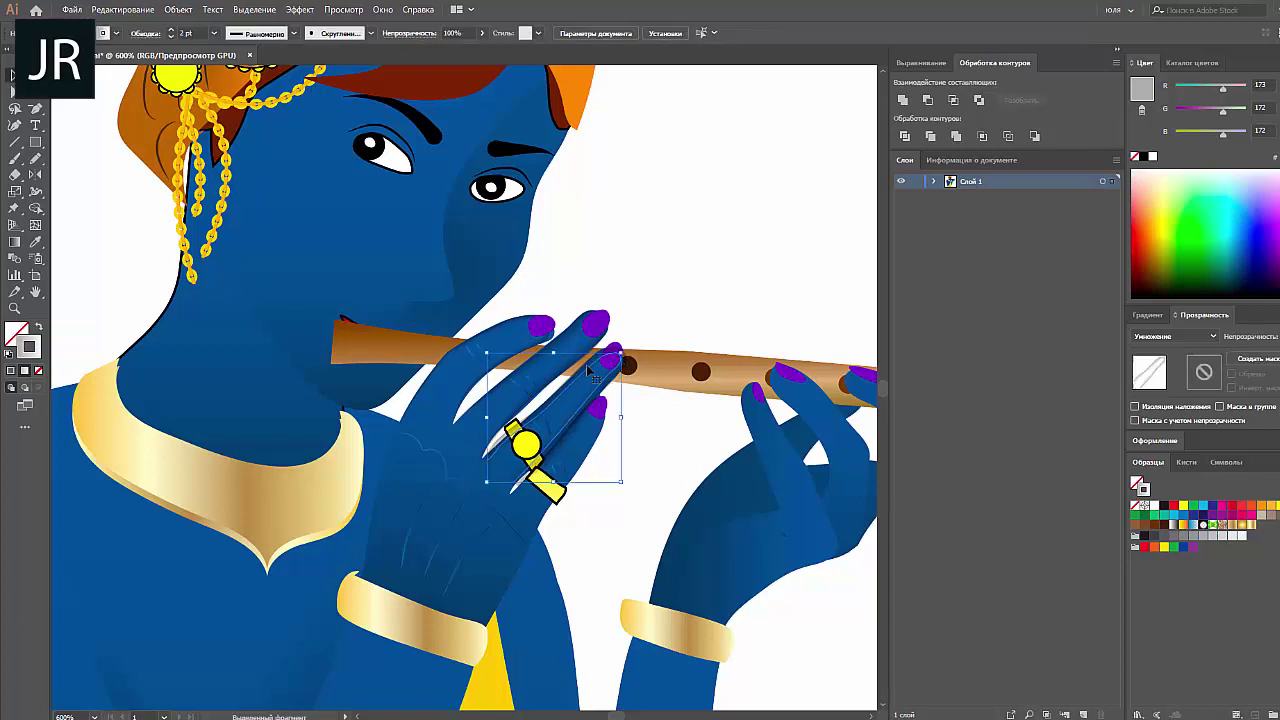
{"action": "key", "text": "minus"}
{"action": "left_click", "coordinate": [505, 454]}
{"action": "left_click", "coordinate": [797, 387]}
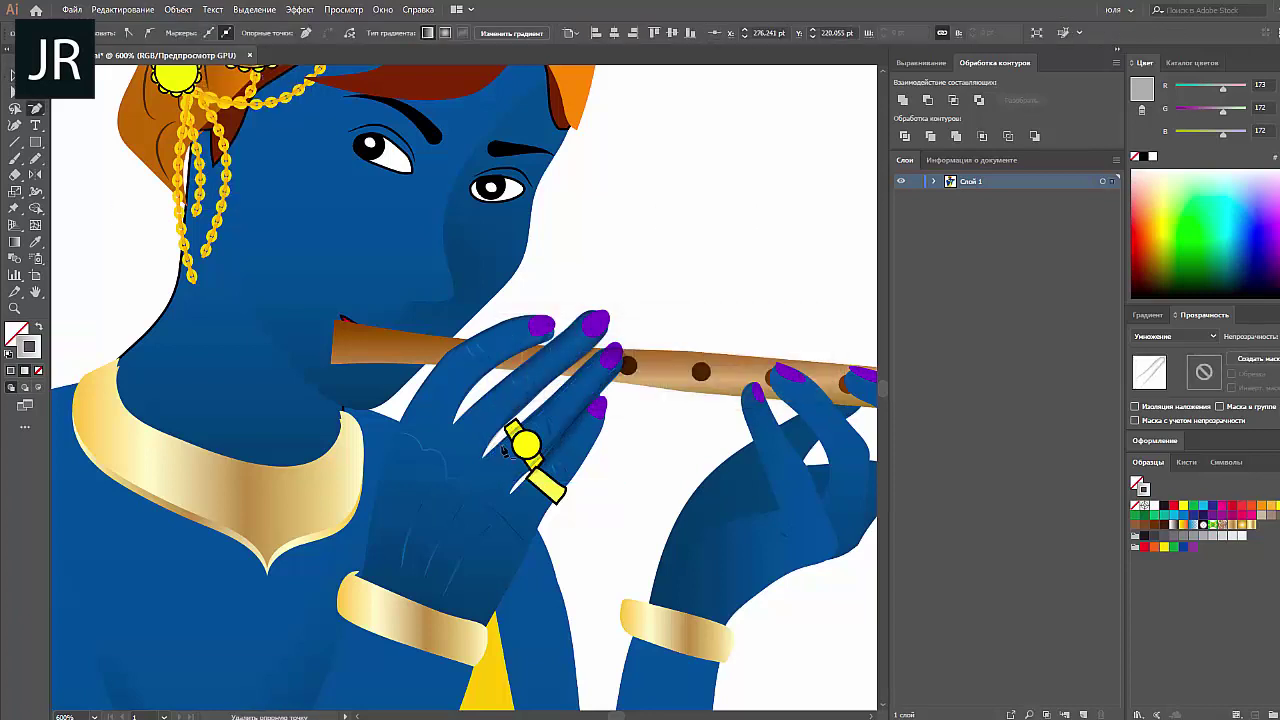
Expand the finger stroke's appearance into plain shapes.
{"action": "key", "text": "v"}
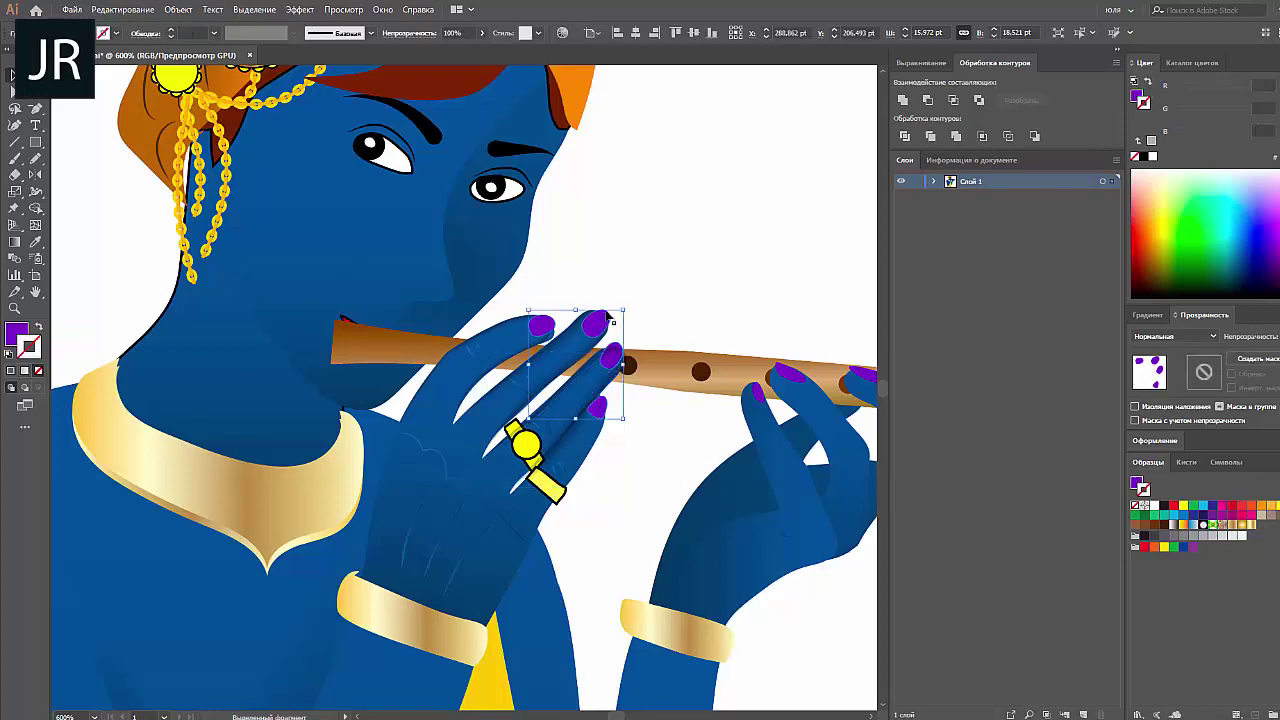
{"action": "left_click", "coordinate": [178, 9]}
{"action": "left_click", "coordinate": [185, 172]}
{"action": "key", "text": "ctrl+0"}
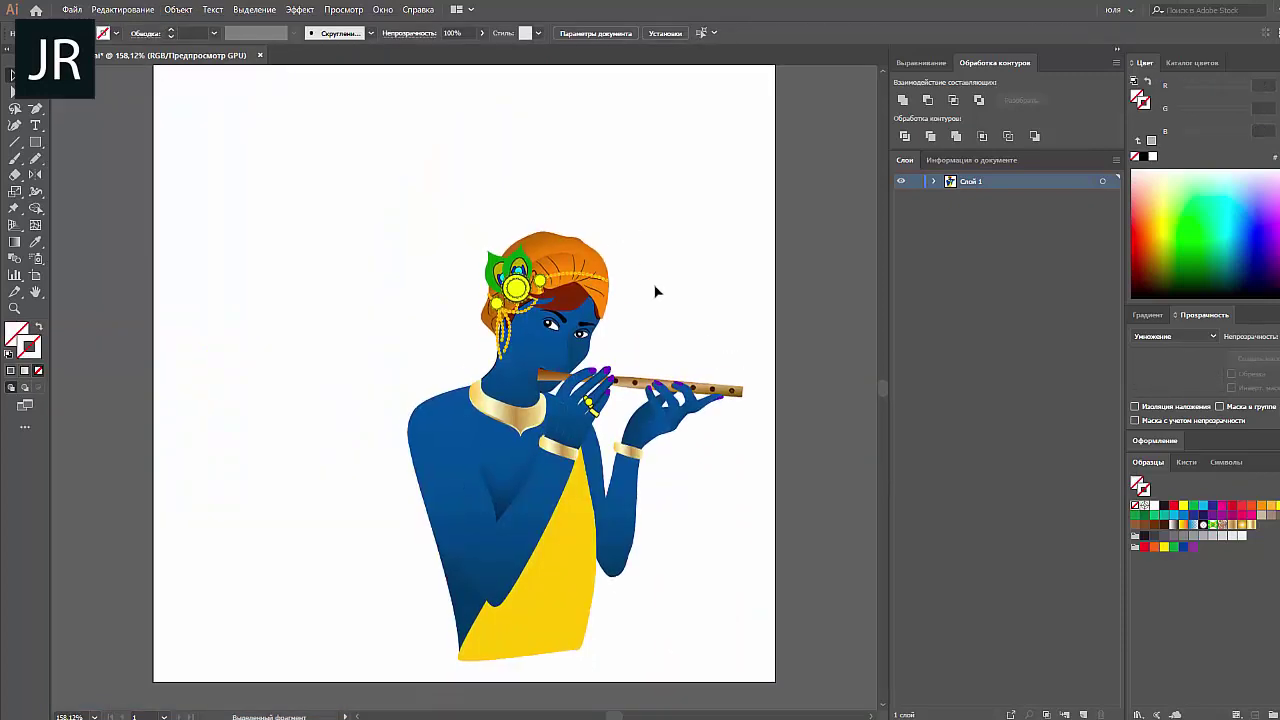
Create a white shading shape on the neck and set it to Multiply.
{"action": "key", "text": "ctrl+plus"}
{"action": "scroll", "coordinate": [617, 464], "scroll_direction": "right", "scroll_amount": 3}
{"action": "scroll", "coordinate": [644, 461], "scroll_direction": "left", "scroll_amount": 1}
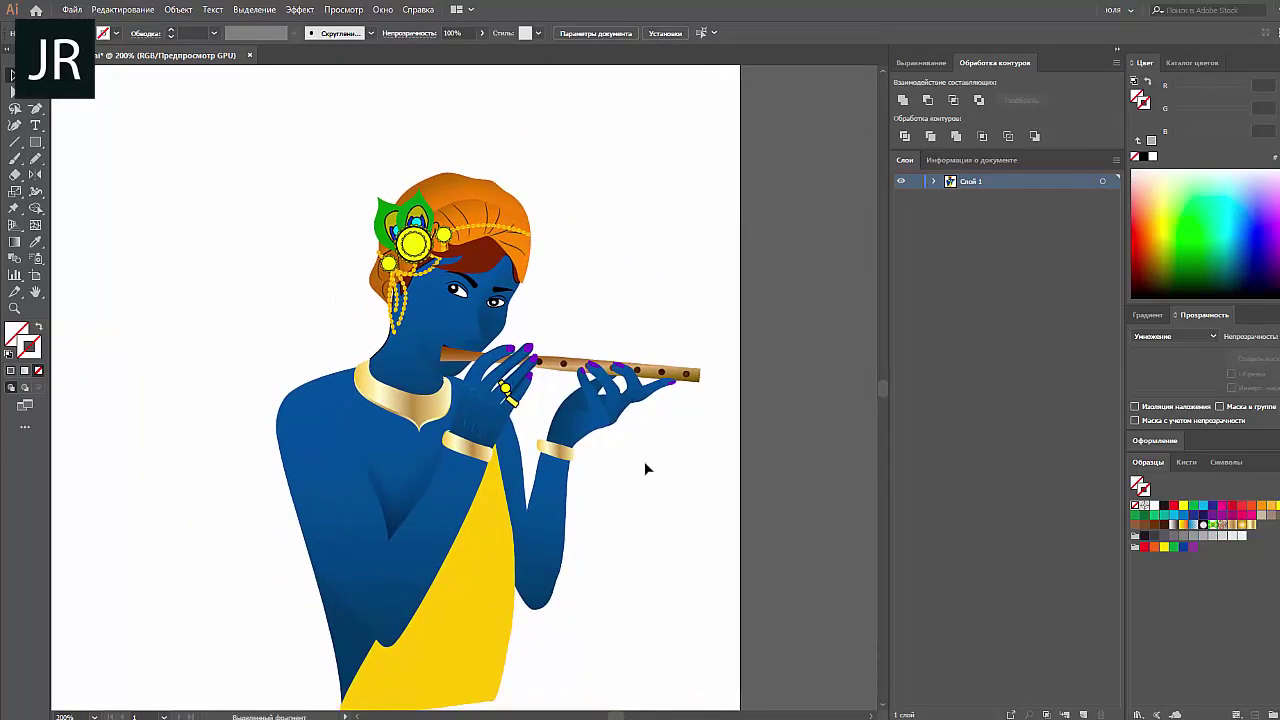
{"action": "scroll", "coordinate": [644, 461], "scroll_direction": "down", "scroll_amount": 1}
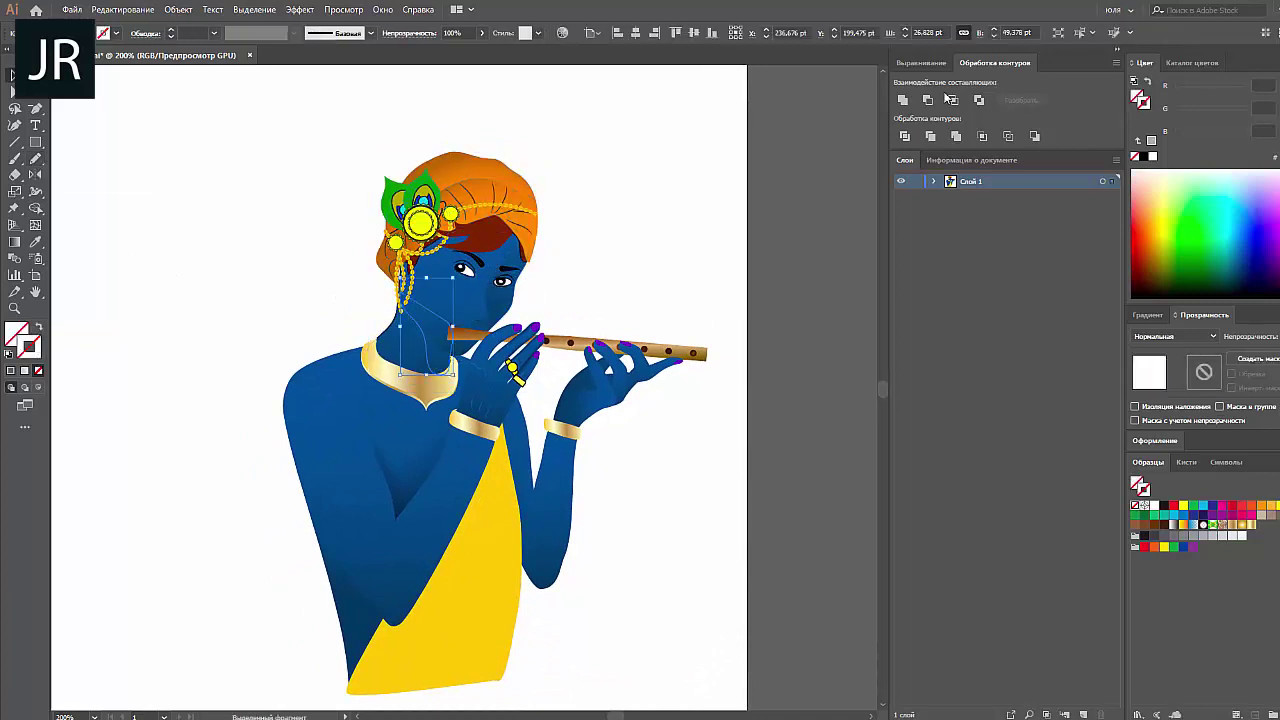
{"action": "key", "text": "u"}
{"action": "left_click", "coordinate": [410, 300]}
{"action": "key", "text": "v"}
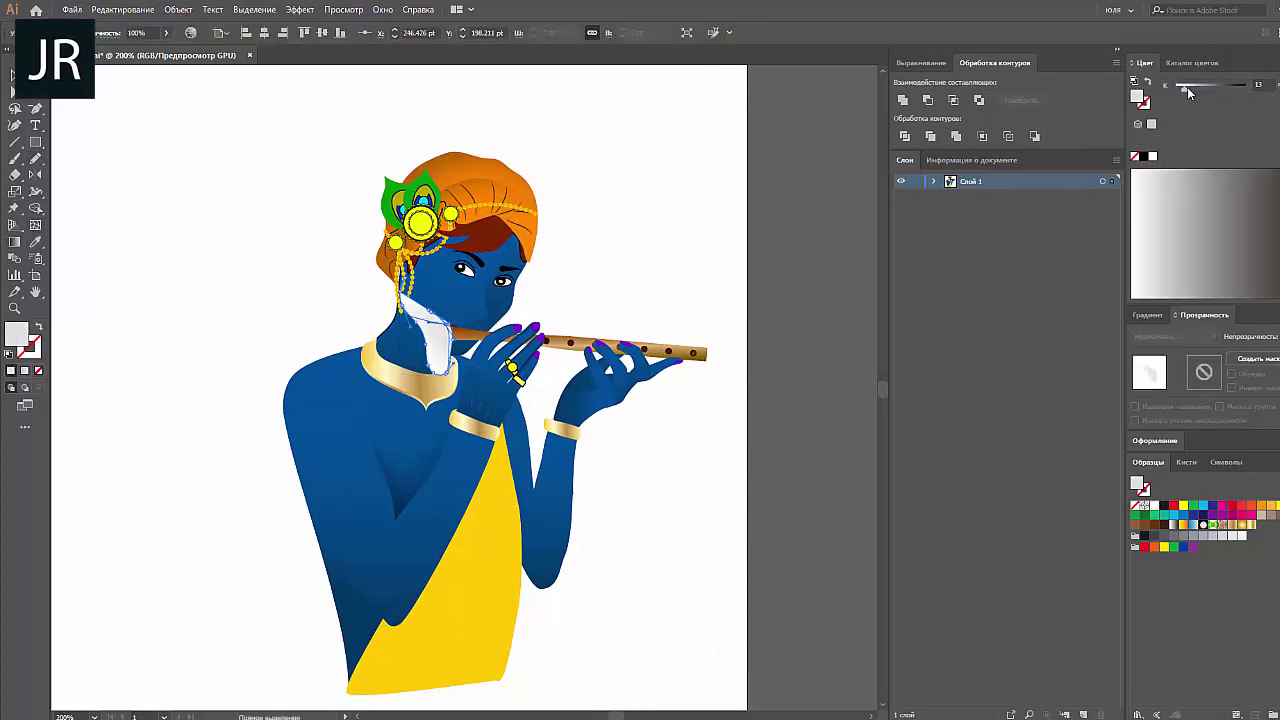
{"action": "left_click", "coordinate": [1175, 336]}
{"action": "left_click", "coordinate": [1160, 370]}
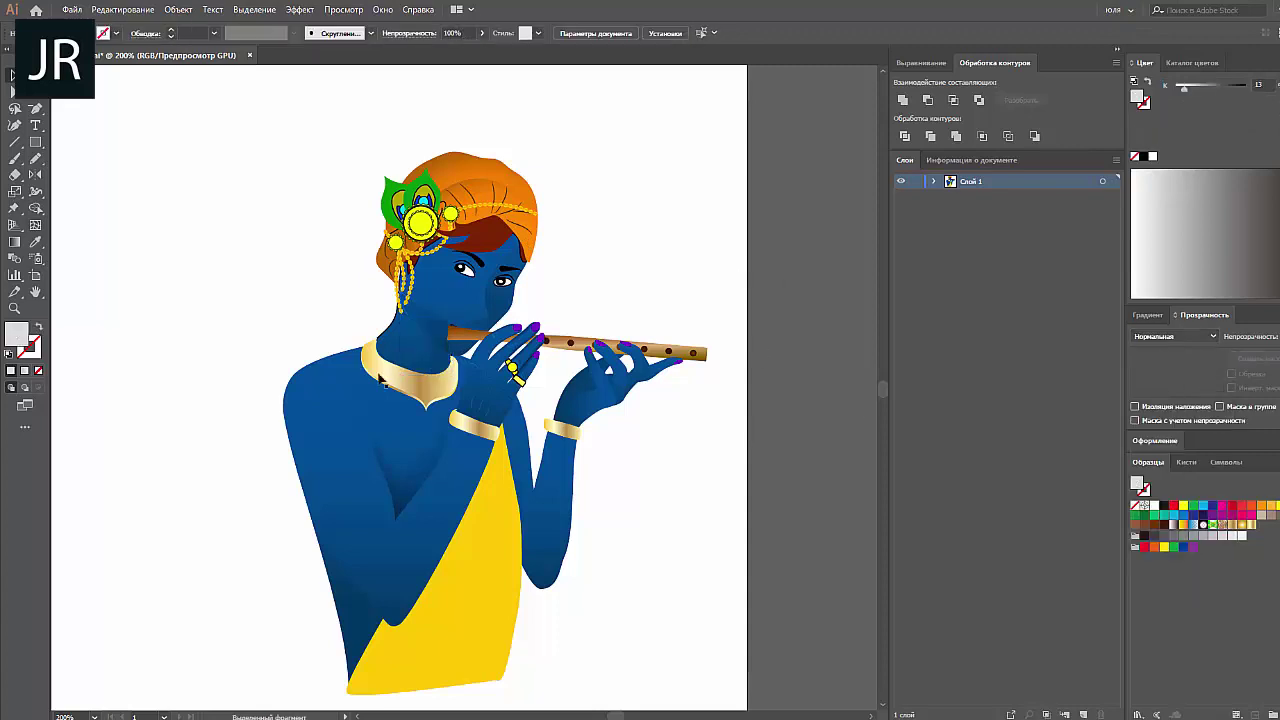
Isolate the head group, add a mesh point on the neck, and drag it toward the jaw.
{"action": "left_click", "coordinate": [447, 342]}
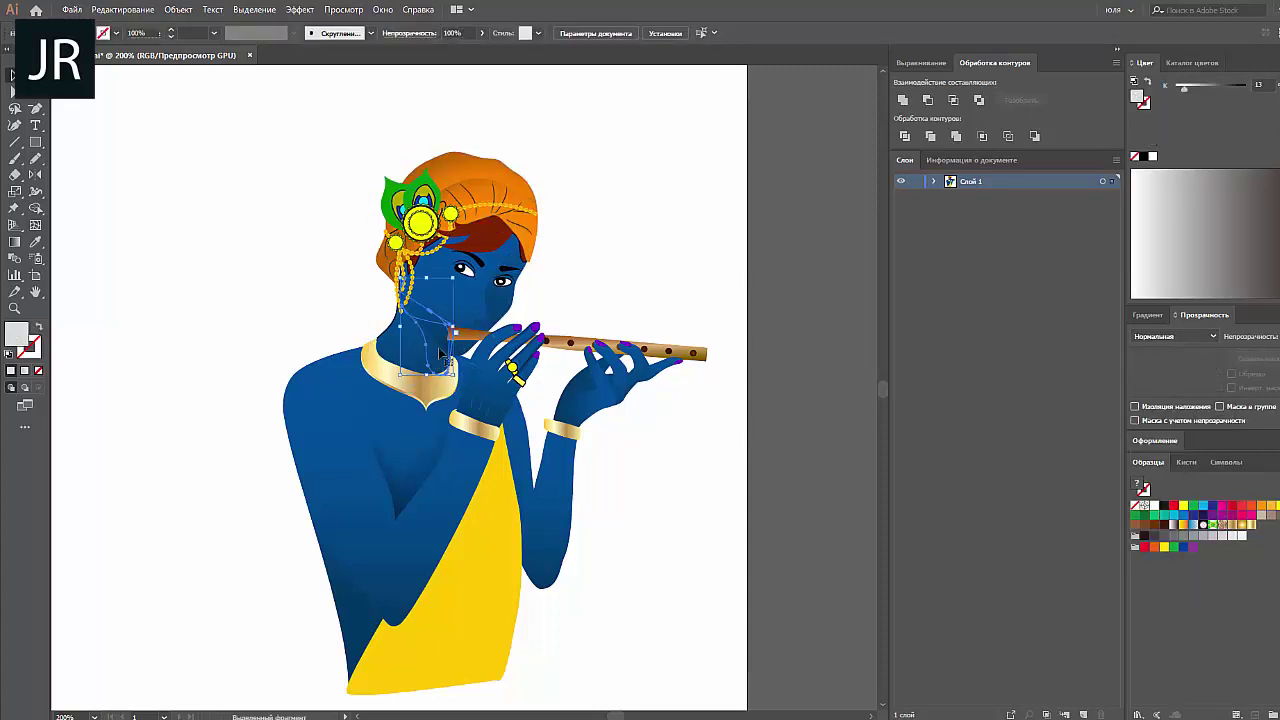
{"action": "left_click", "coordinate": [445, 355]}
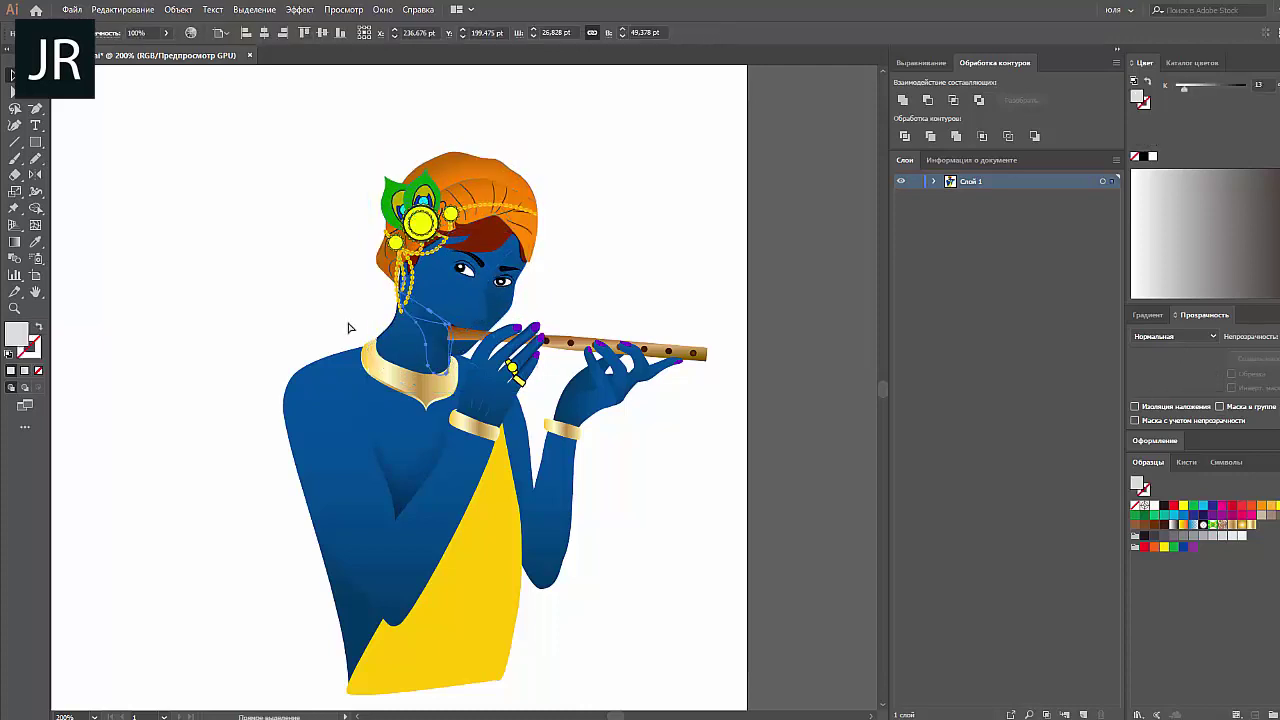
{"action": "double_click", "coordinate": [405, 345]}
{"action": "left_click", "coordinate": [425, 338]}
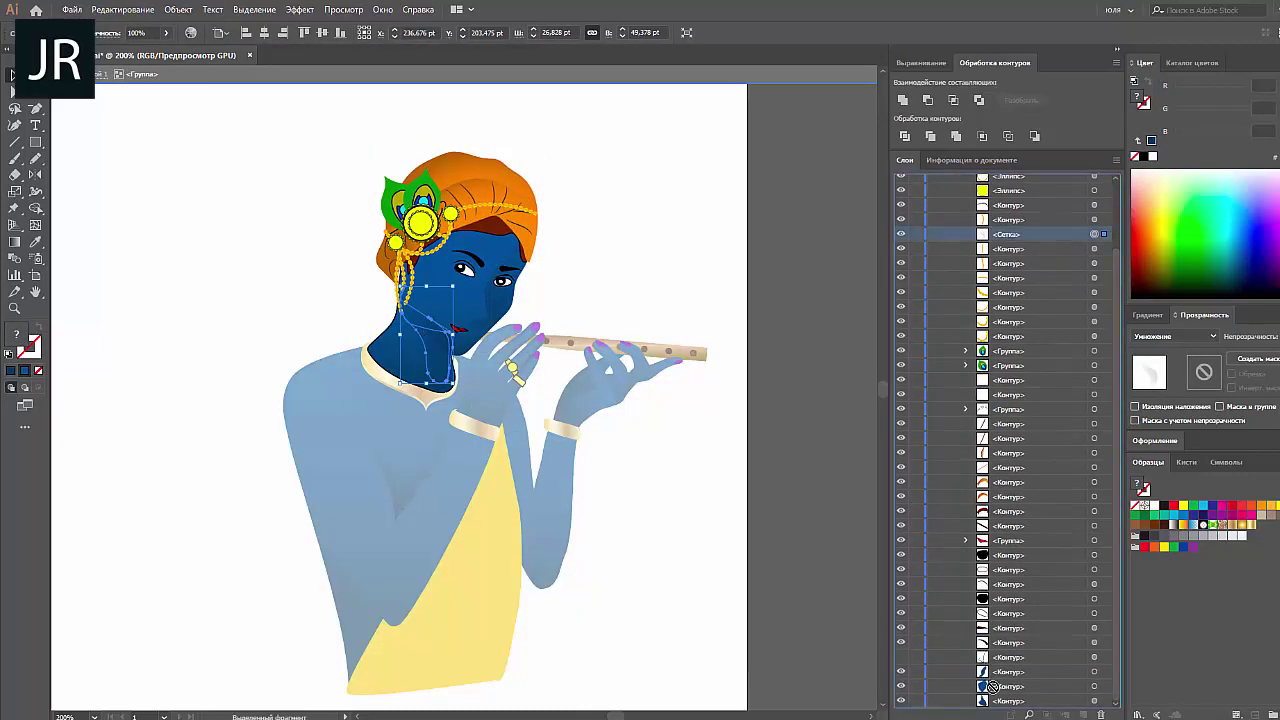
{"action": "left_click", "coordinate": [717, 258]}
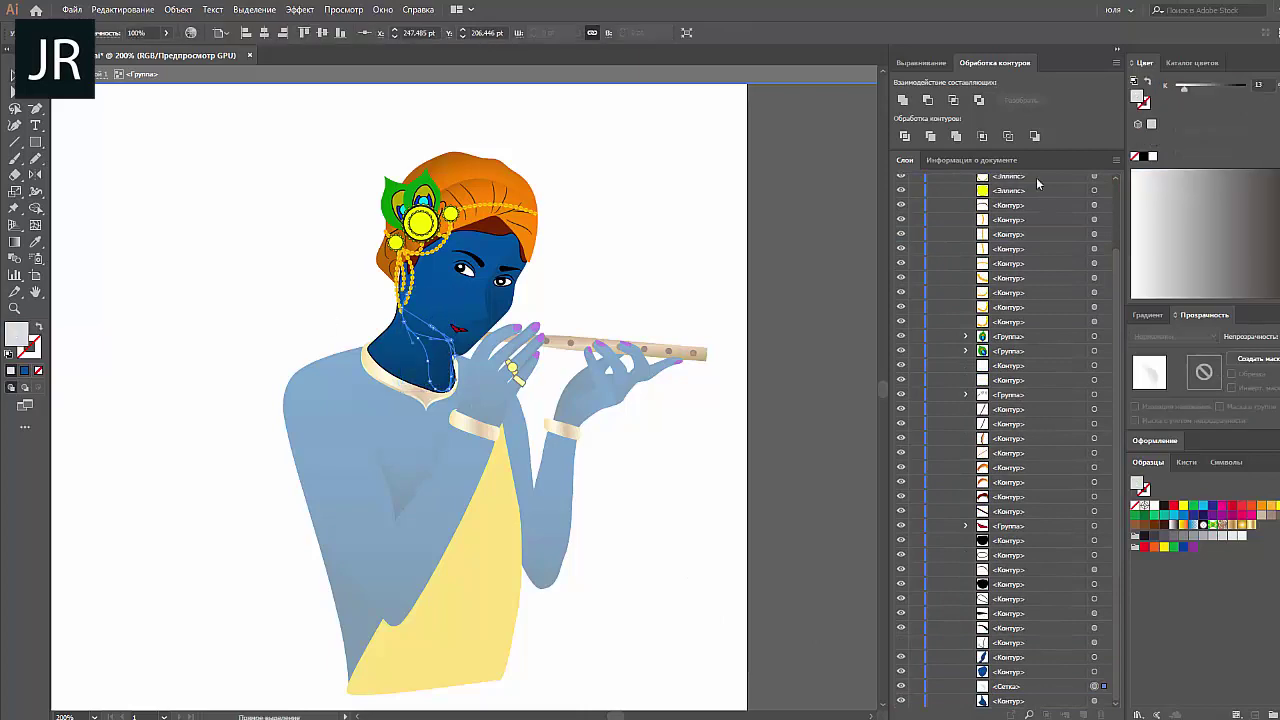
{"action": "scroll", "coordinate": [383, 272], "scroll_direction": "up", "scroll_amount": 5}
{"action": "left_click", "coordinate": [474, 494]}
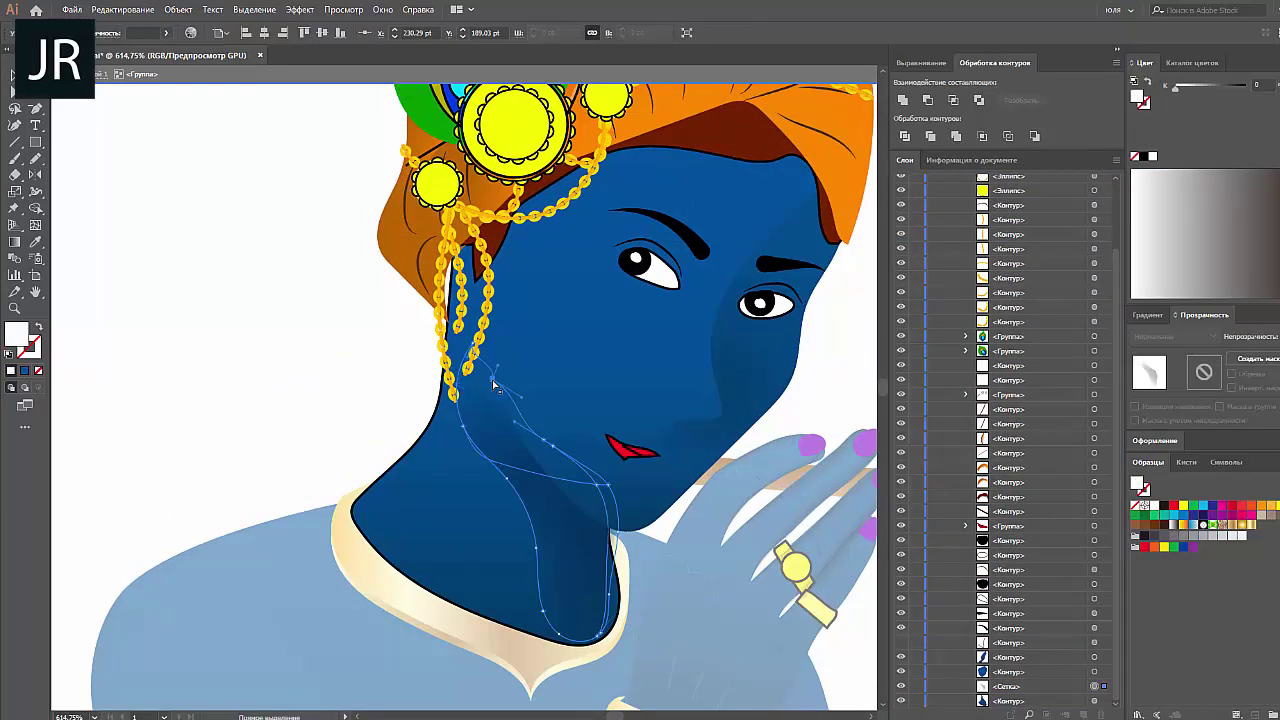
{"action": "mouse_move", "coordinate": [474, 494]}
{"action": "left_mouse_down"}
{"action": "mouse_move", "coordinate": [469, 477]}
{"action": "mouse_move", "coordinate": [499, 472]}
{"action": "left_mouse_up"}
{"action": "left_click", "coordinate": [297, 420]}
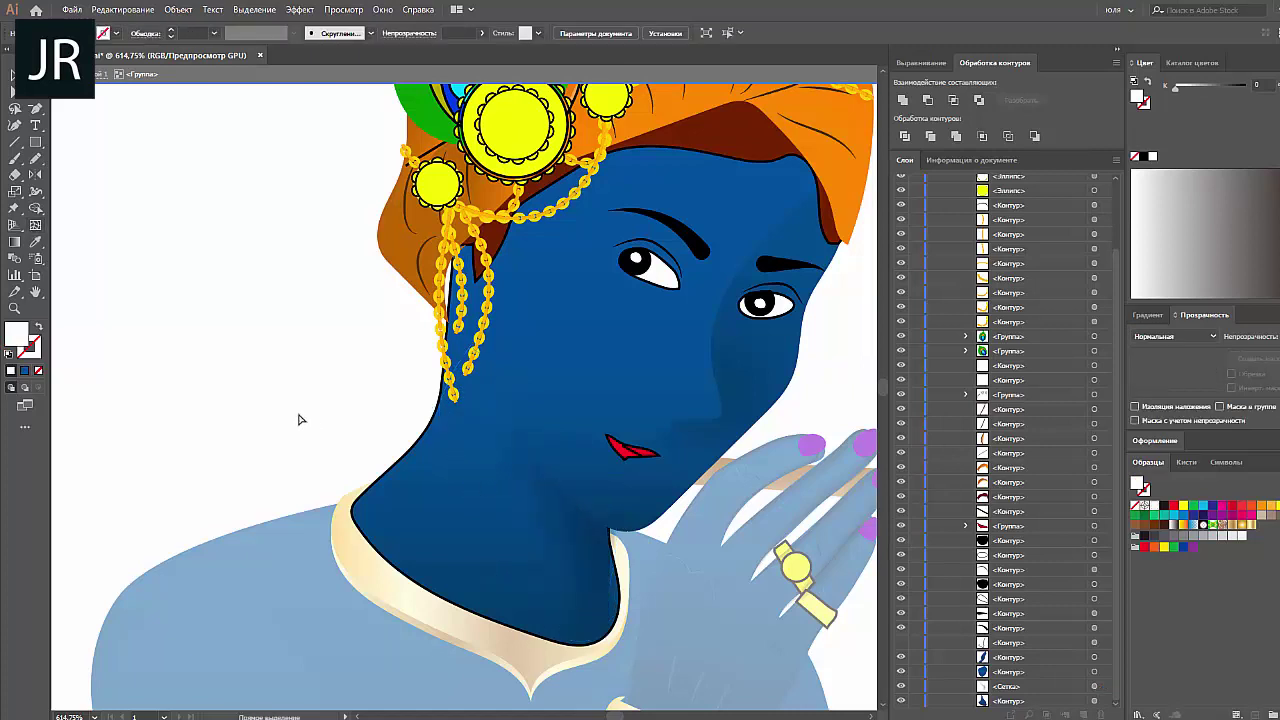
{"action": "scroll", "coordinate": [343, 334], "scroll_direction": "down", "scroll_amount": 5}
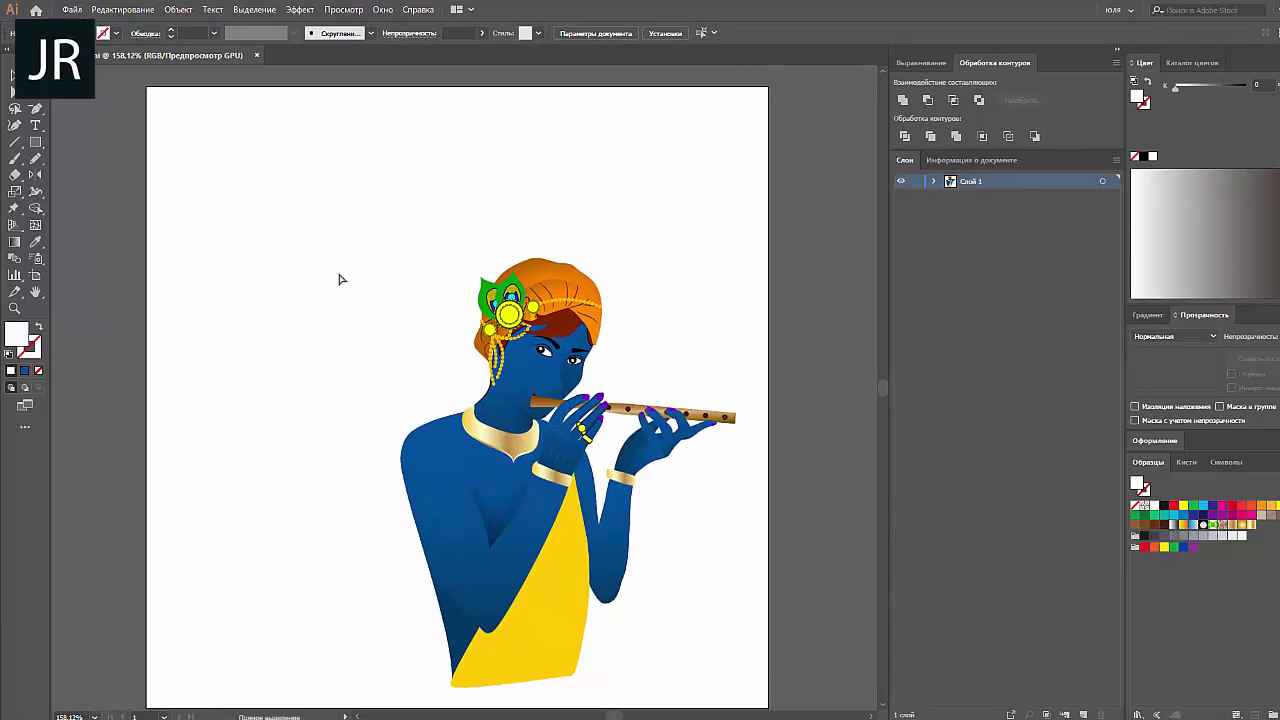
Duplicate the figure to the right, zoom into the headdress, and isolate the peacock feather group.
{"action": "left_click_drag", "start_coordinate": [420, 480], "coordinate": [695, 281]}
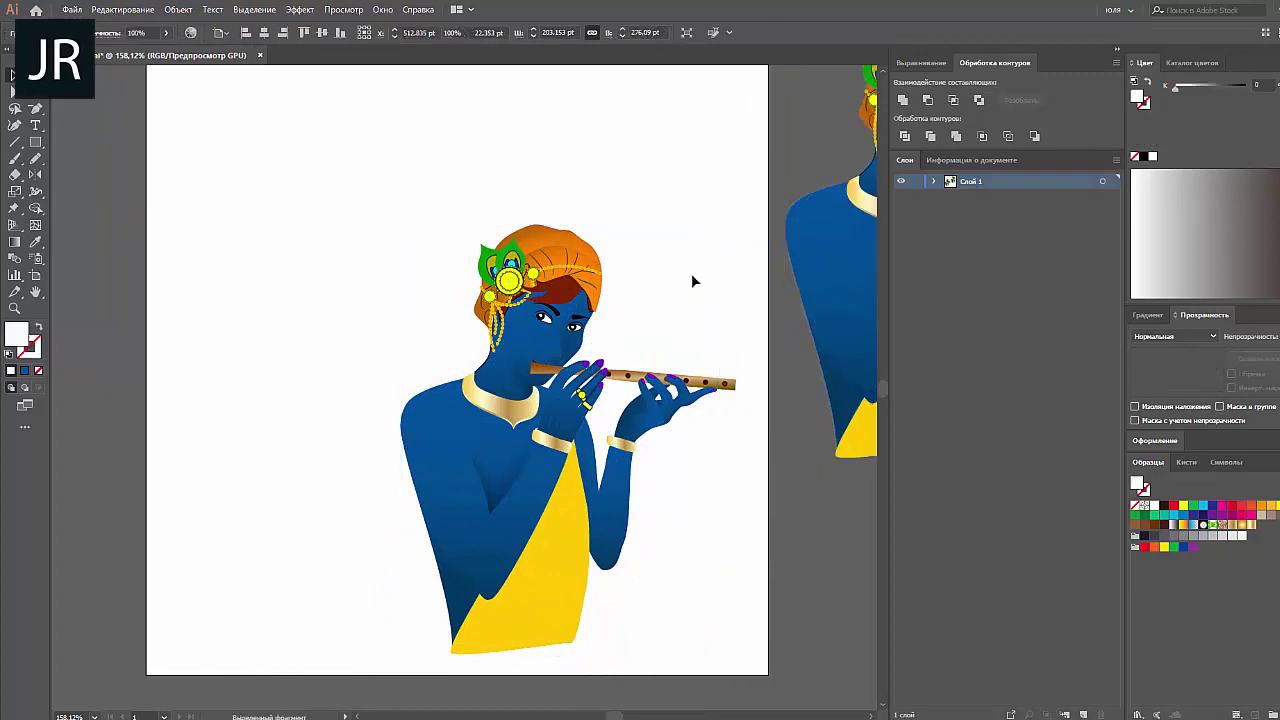
{"action": "left_click", "coordinate": [557, 205]}
{"action": "left_click_drag", "start_coordinate": [440, 222], "coordinate": [690, 300]}
{"action": "key", "text": "v"}
{"action": "double_click", "coordinate": [420, 330]}
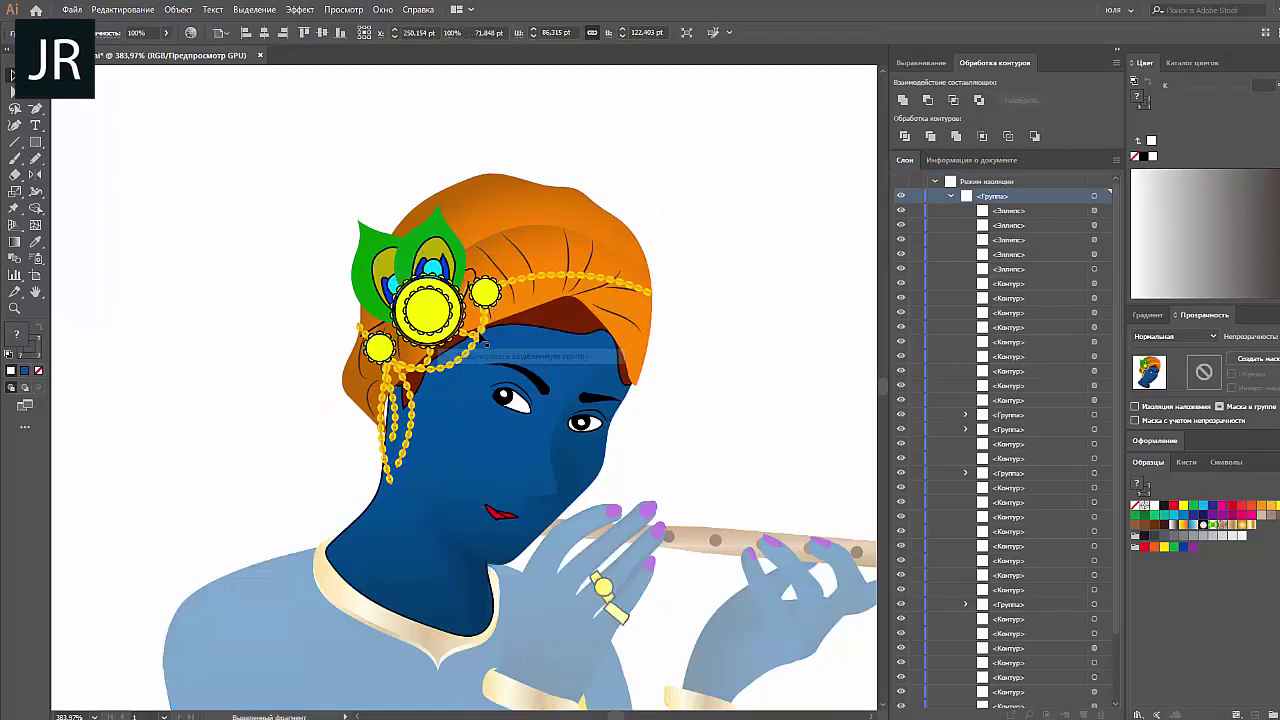
{"action": "left_click", "coordinate": [410, 260]}
{"action": "left_click", "coordinate": [430, 255]}
{"action": "double_click", "coordinate": [430, 255]}
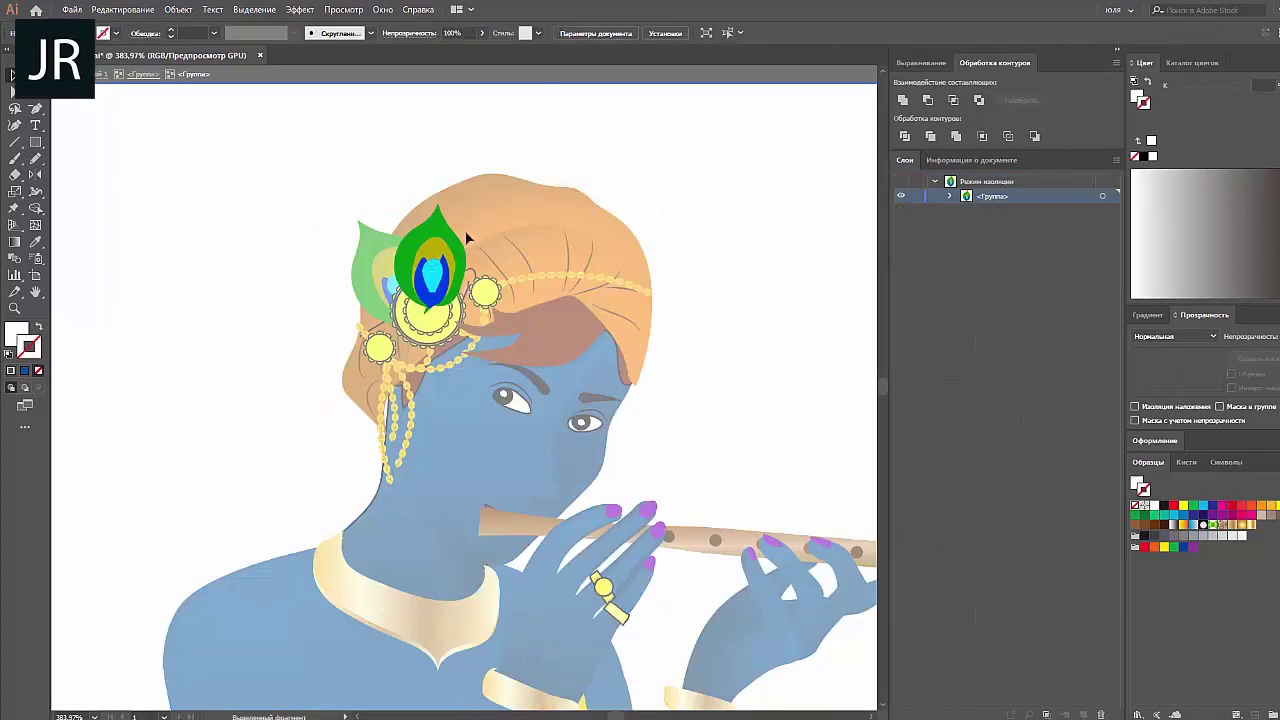
Raise the feather's green via the G slider and give its inner eye a blue gradient preset.
{"action": "left_click", "coordinate": [1207, 117]}
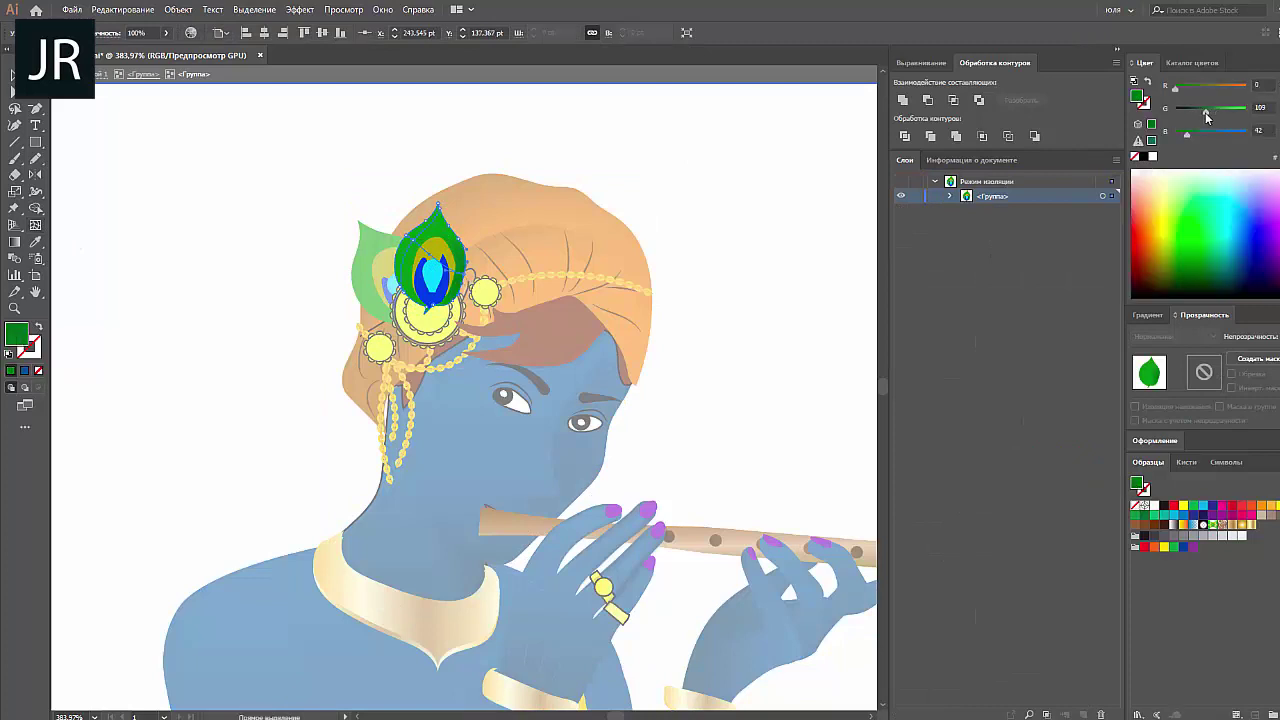
{"action": "left_click_drag", "start_coordinate": [1206, 111], "coordinate": [1225, 111]}
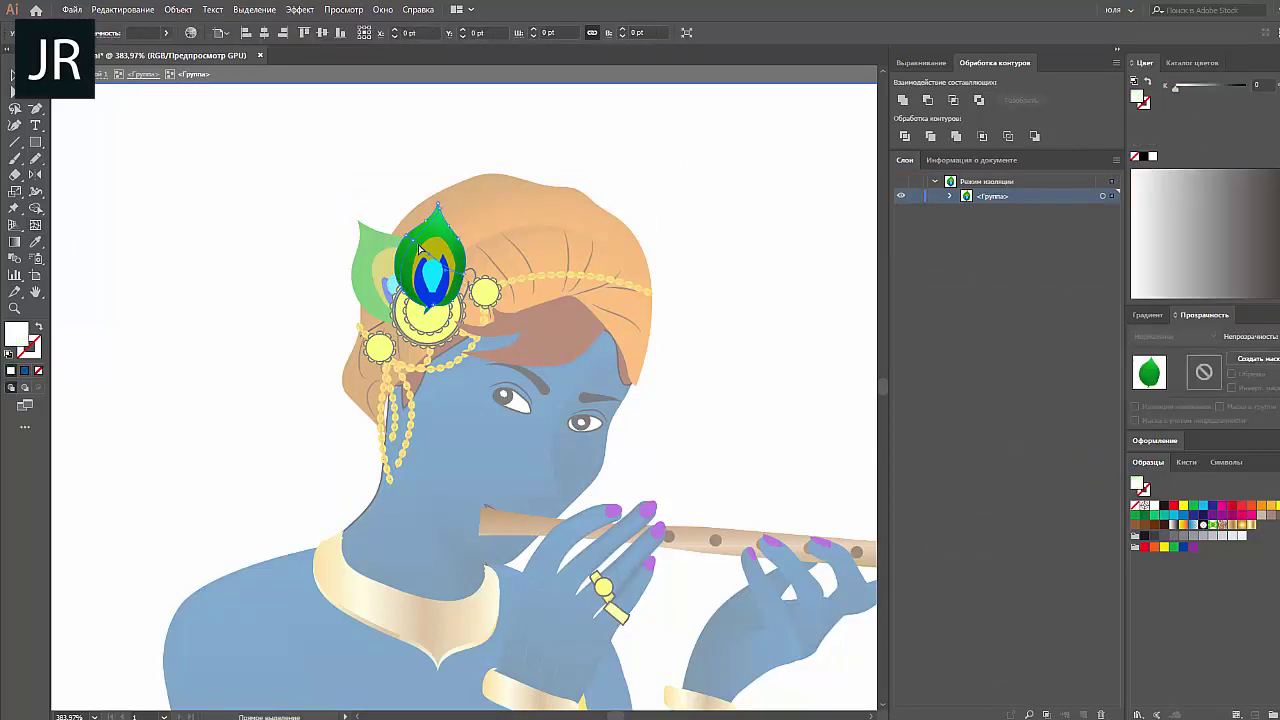
{"action": "left_click", "coordinate": [440, 256]}
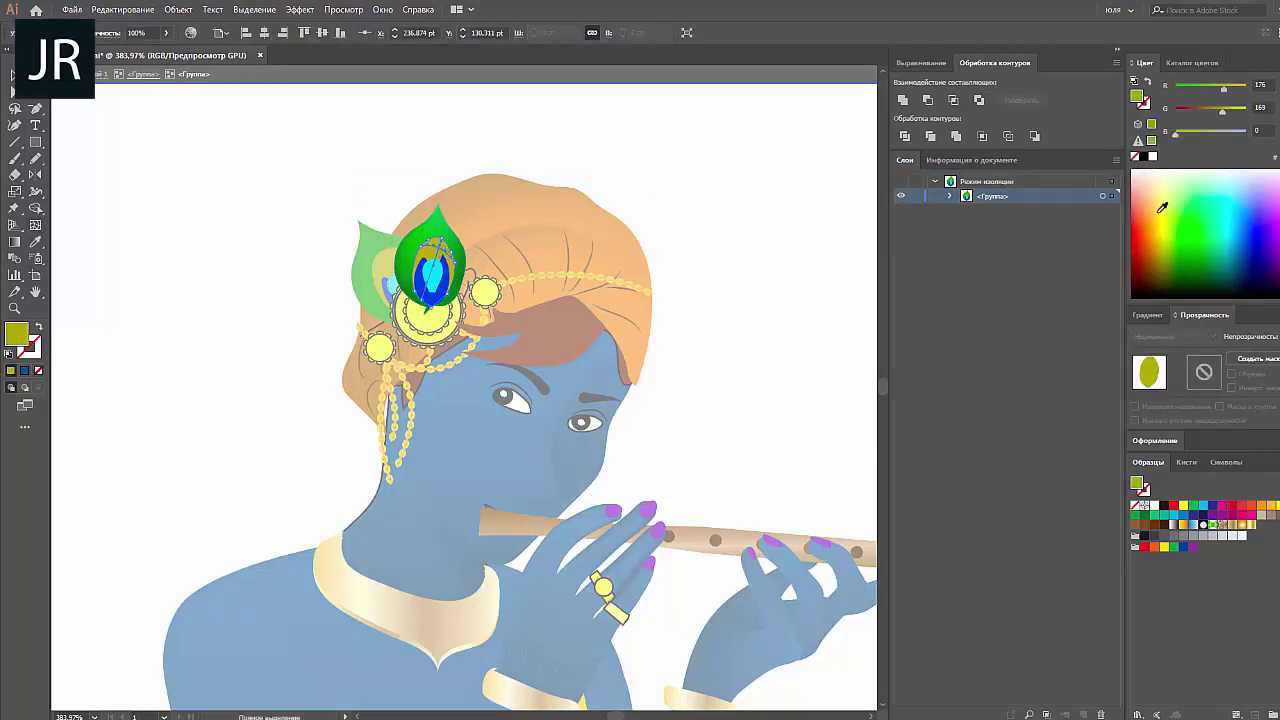
{"action": "left_click", "coordinate": [436, 280]}
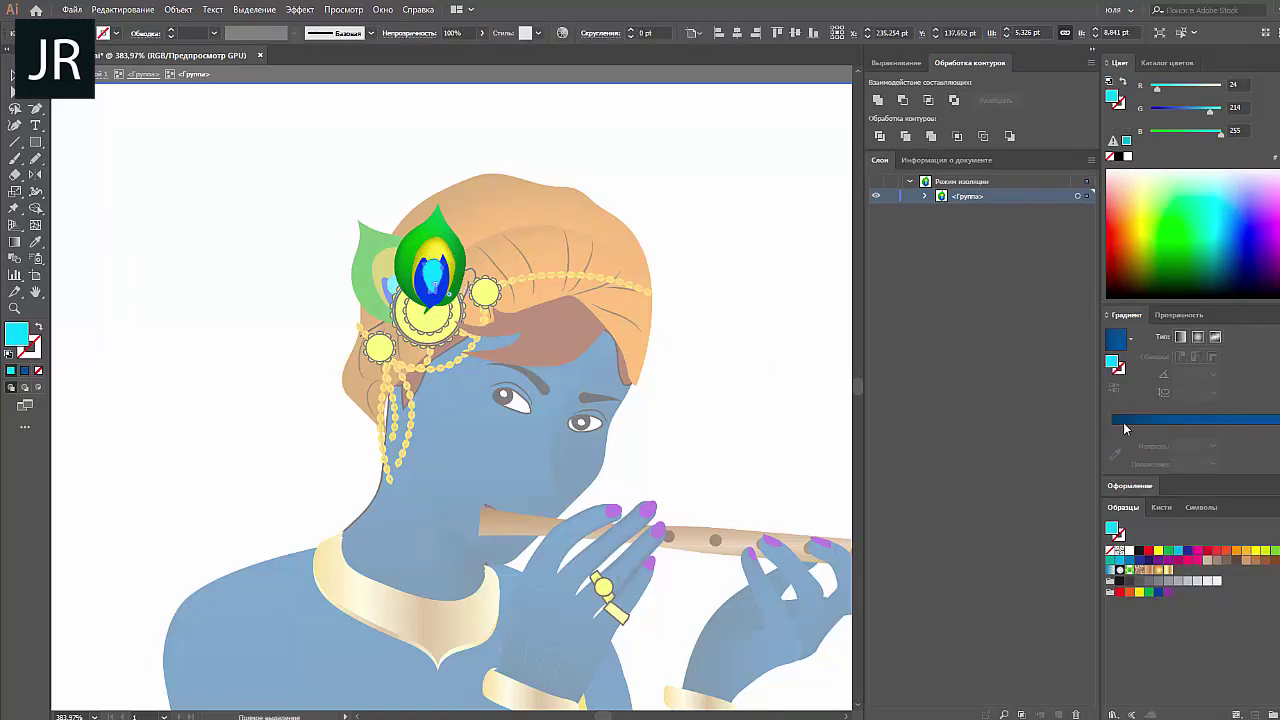
{"action": "key", "text": "ctrl+z"}
{"action": "left_click", "coordinate": [1131, 340]}
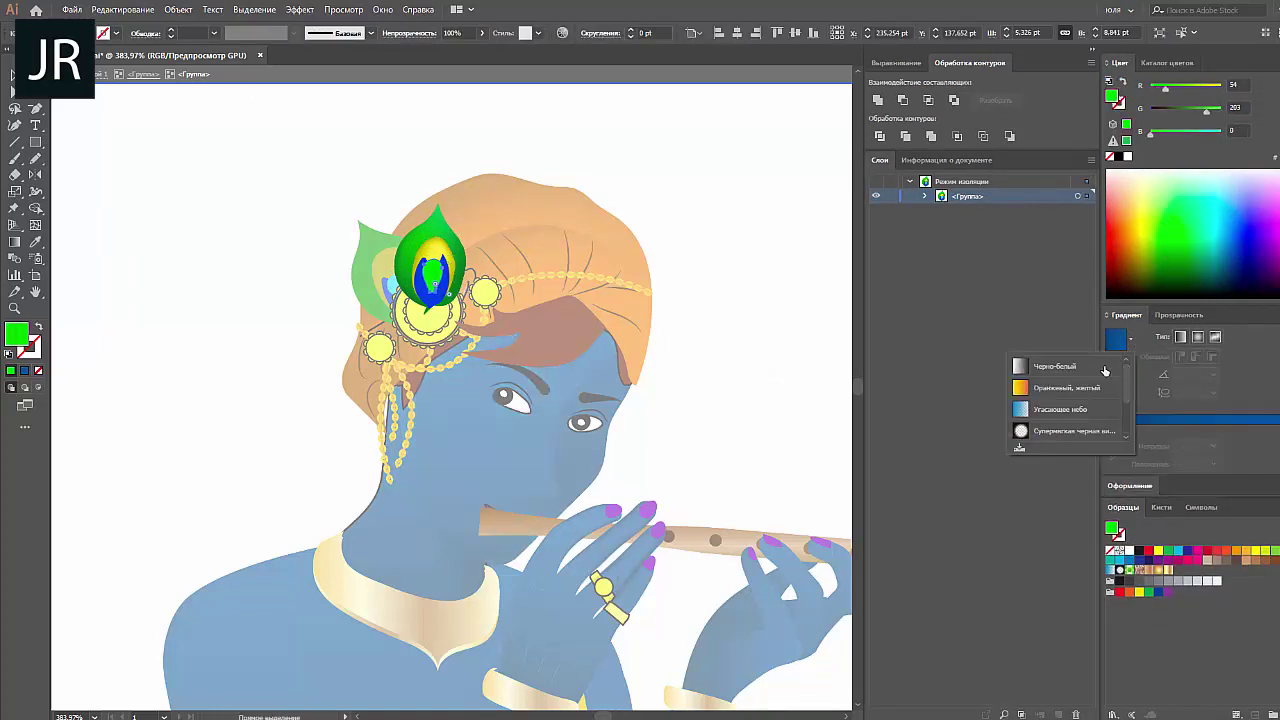
{"action": "left_click", "coordinate": [1060, 432]}
Recolour the feather's olive ring bright yellow and give the inner shape a cyan gradient.
{"action": "double_click", "coordinate": [114, 120]}
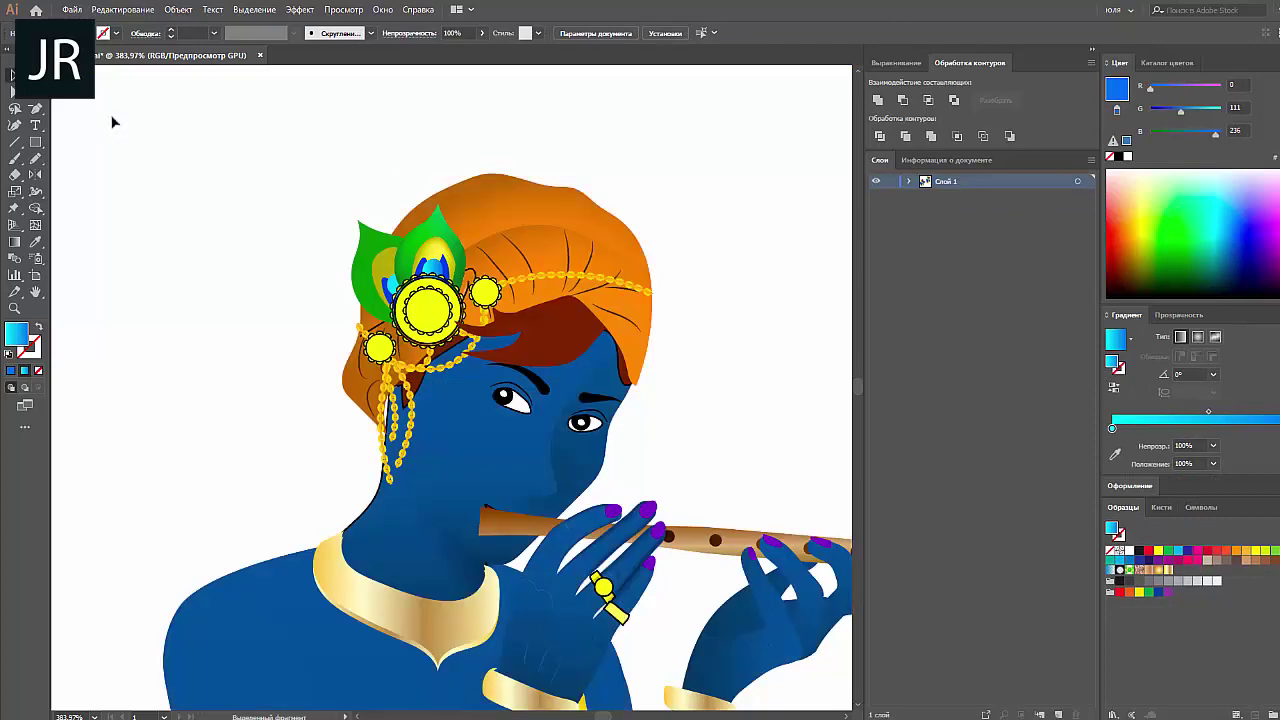
{"action": "double_click", "coordinate": [380, 265]}
{"action": "left_click", "coordinate": [358, 282]}
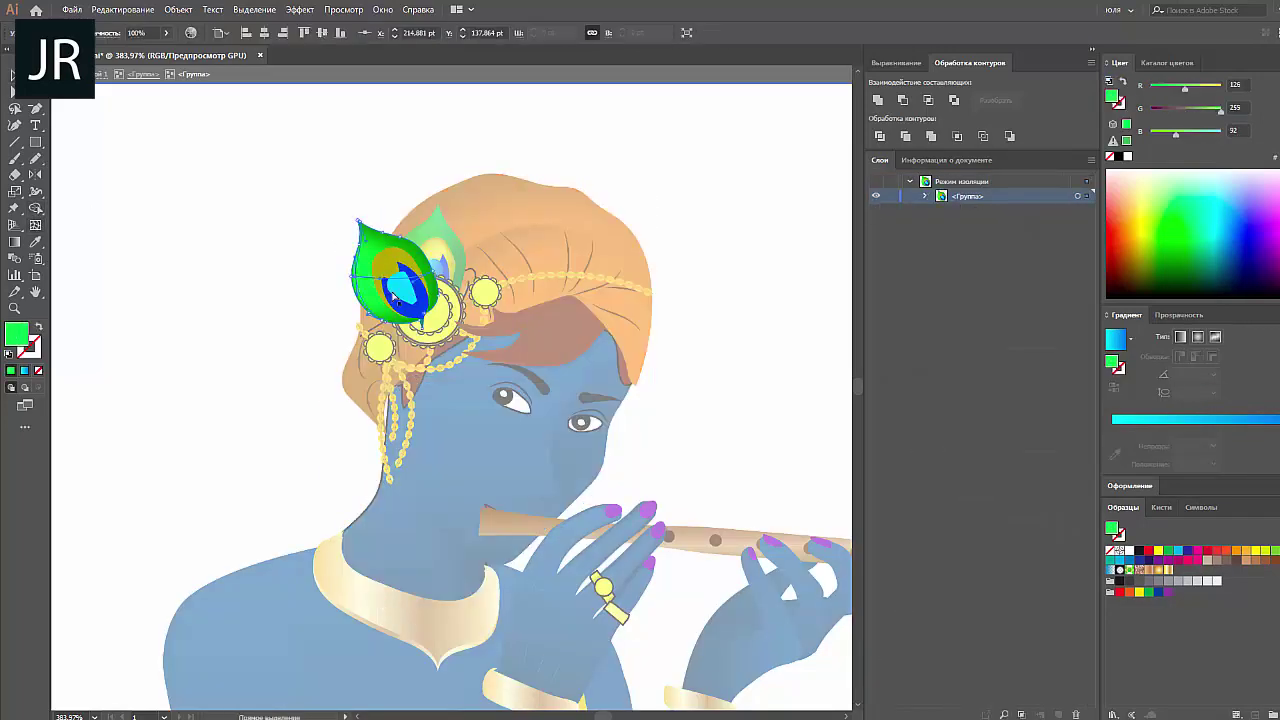
{"action": "left_click", "coordinate": [388, 270]}
{"action": "left_click", "coordinate": [390, 272]}
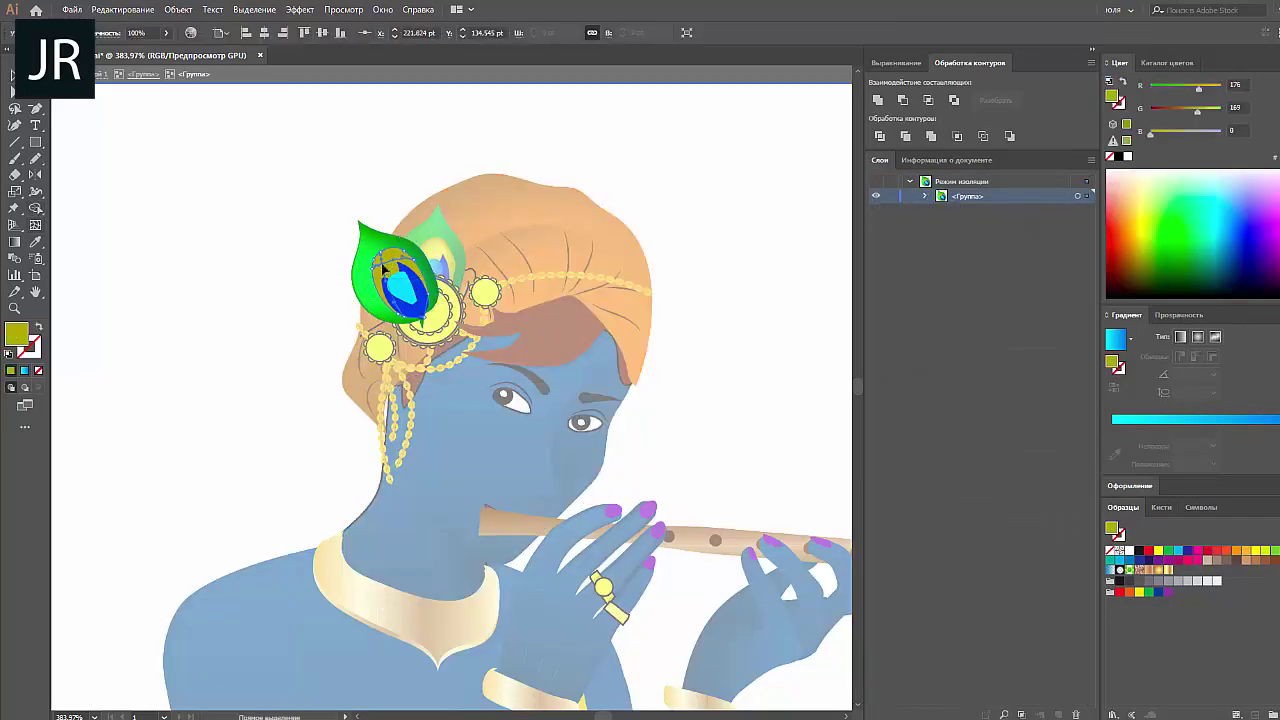
{"action": "left_click", "coordinate": [400, 288]}
{"action": "left_click", "coordinate": [1115, 419]}
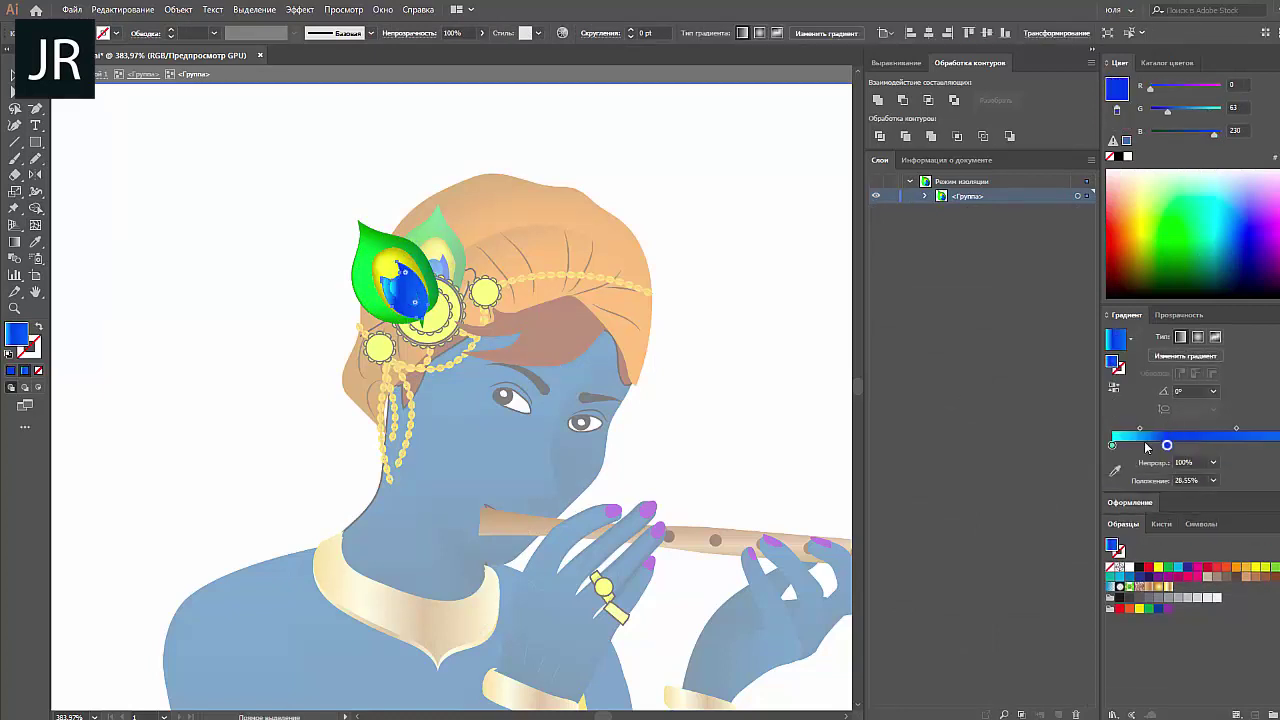
Leave feather editing, isolate the turban group and select its top shape.
{"action": "double_click", "coordinate": [728, 383]}
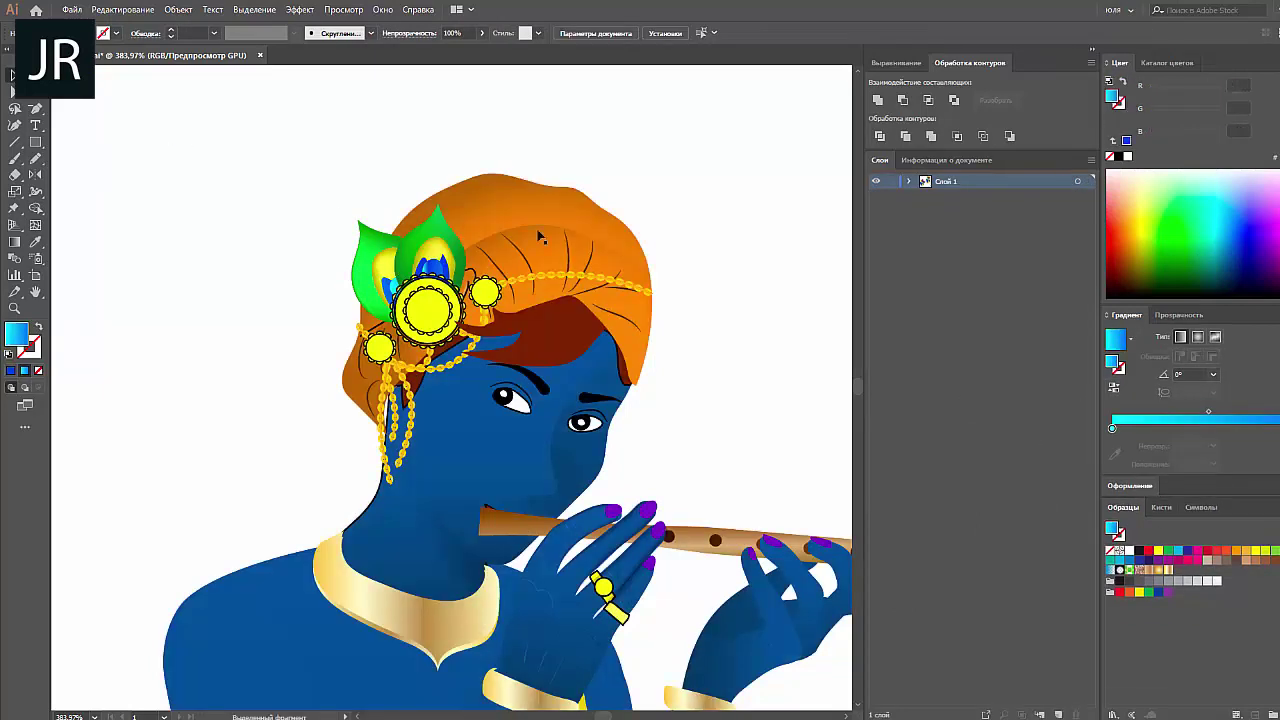
{"action": "double_click", "coordinate": [523, 214]}
{"action": "left_click", "coordinate": [500, 186]}
{"action": "left_click", "coordinate": [463, 197]}
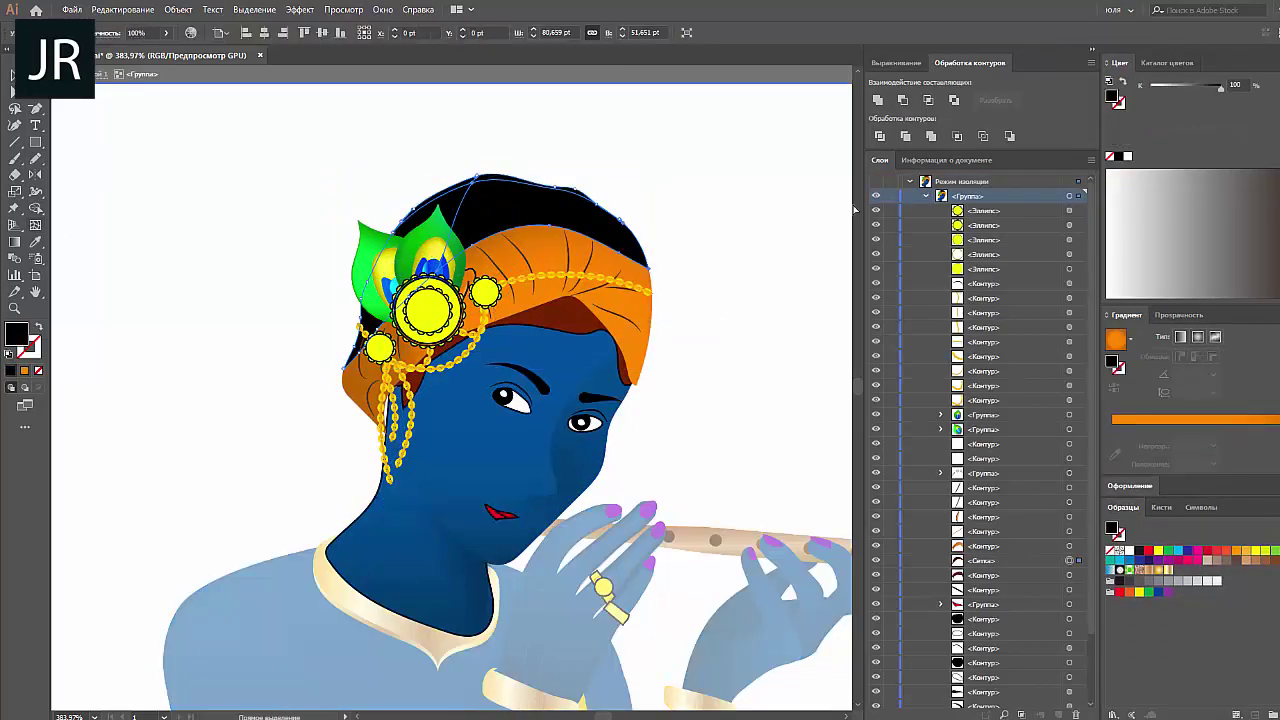
{"action": "key", "text": "a"}
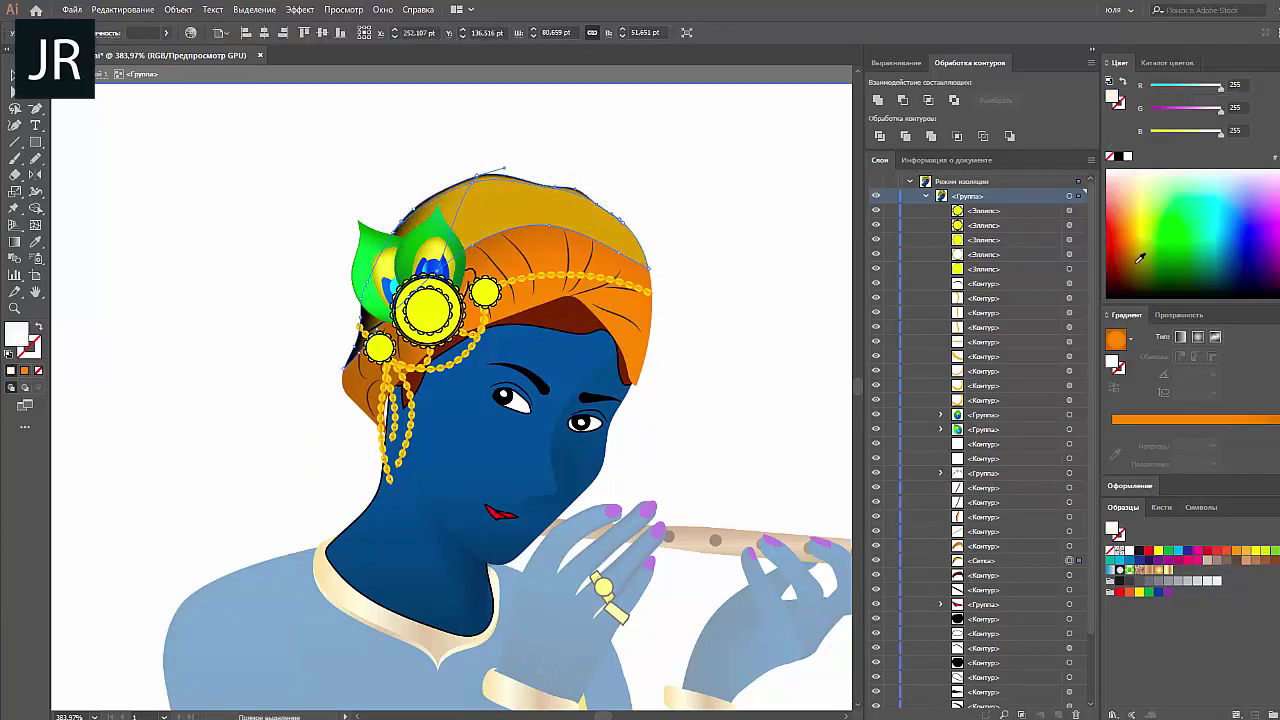
{"action": "left_click", "coordinate": [446, 165]}
{"action": "left_click", "coordinate": [460, 186]}
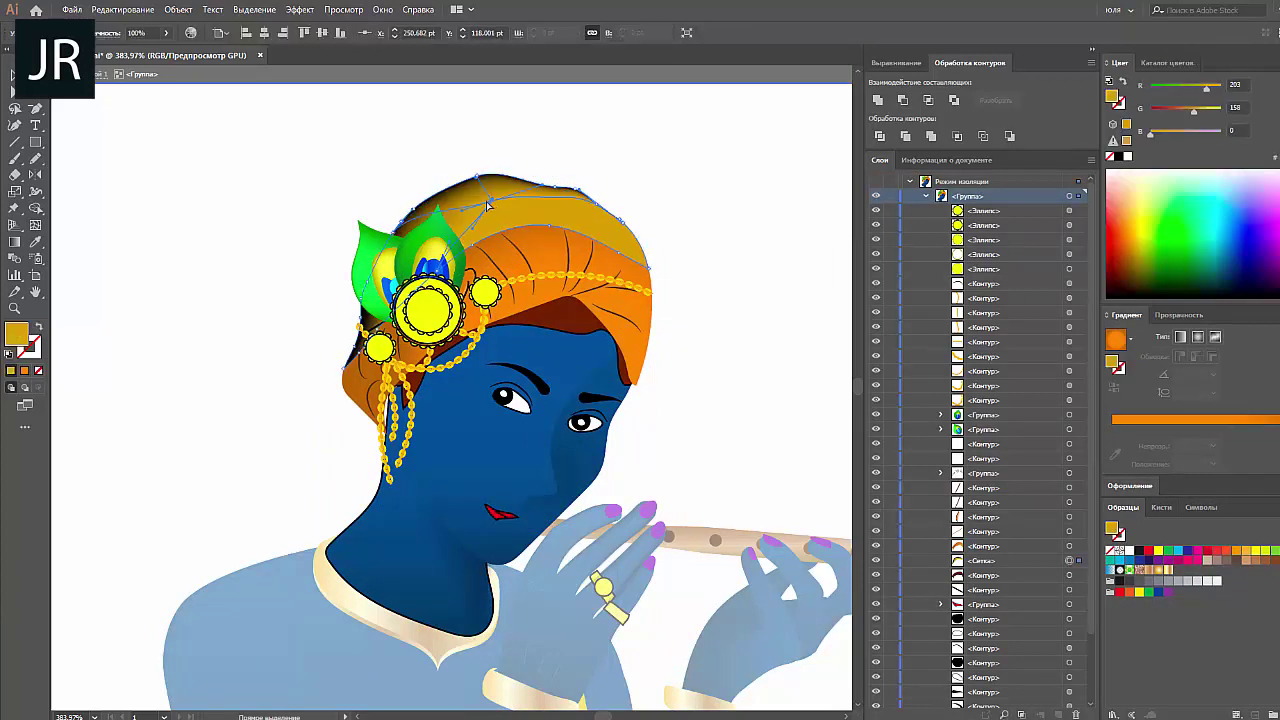
{"action": "left_click", "coordinate": [1127, 156]}
Turn the turban body into a gradient mesh coloured golden.
{"action": "left_click", "coordinate": [1273, 62]}
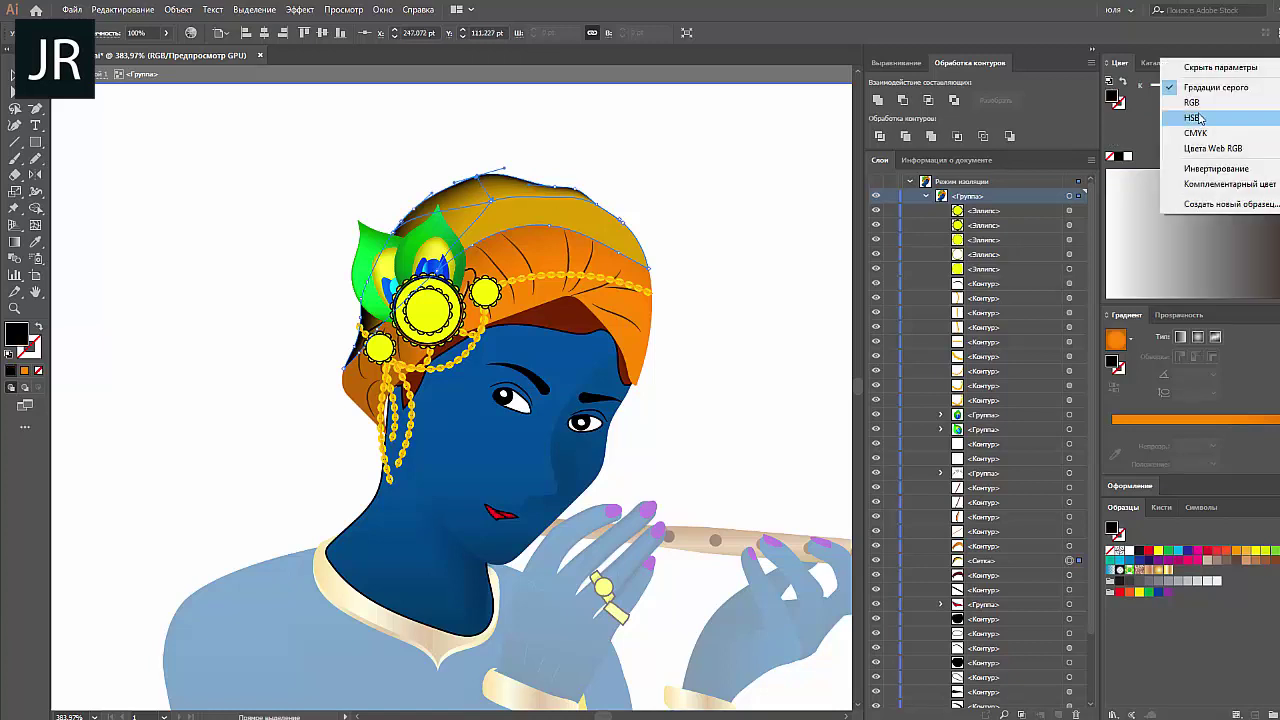
{"action": "left_click", "coordinate": [1165, 113]}
{"action": "left_click", "coordinate": [560, 250]}
{"action": "left_click", "coordinate": [1145, 244]}
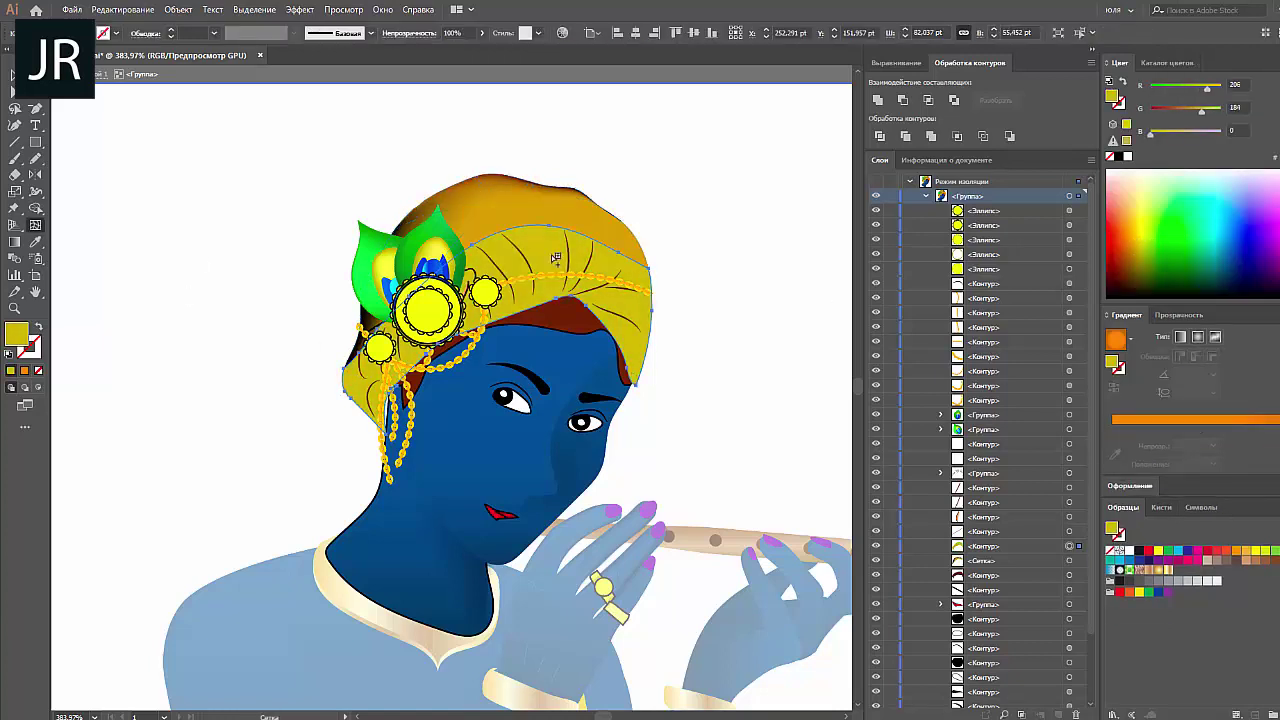
{"action": "key", "text": "u"}
{"action": "left_click", "coordinate": [540, 272]}
{"action": "left_click", "coordinate": [1140, 231]}
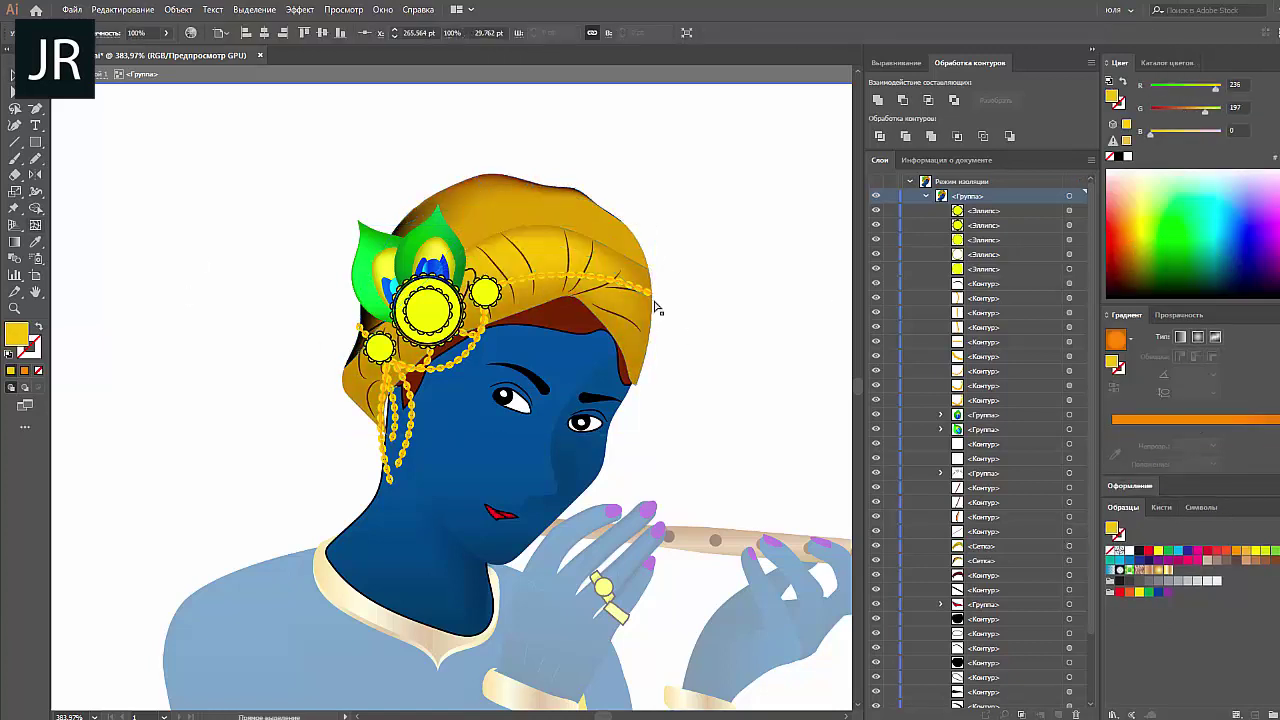
Shade the turban's right and left edge points brown and lighten a top point to gold.
{"action": "left_click", "coordinate": [652, 300]}
{"action": "left_click", "coordinate": [1133, 260]}
{"action": "left_click", "coordinate": [1273, 62]}
{"action": "left_click", "coordinate": [1138, 268]}
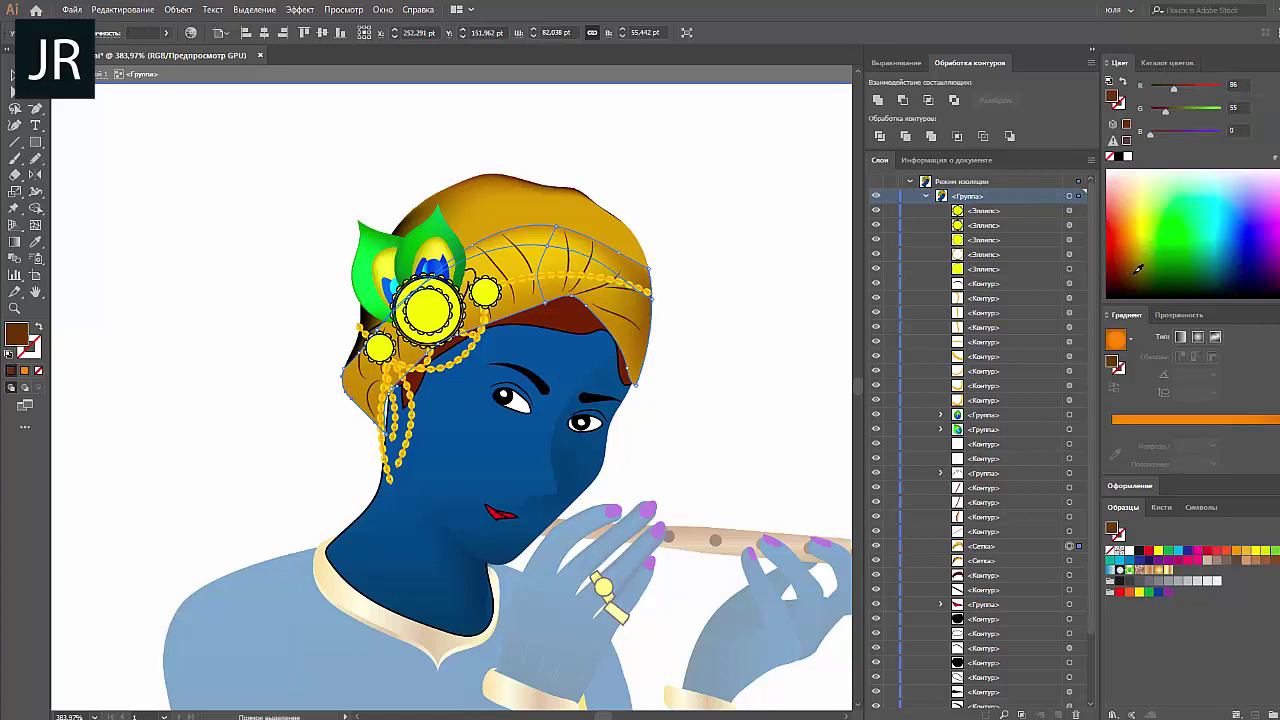
{"action": "left_click", "coordinate": [345, 380]}
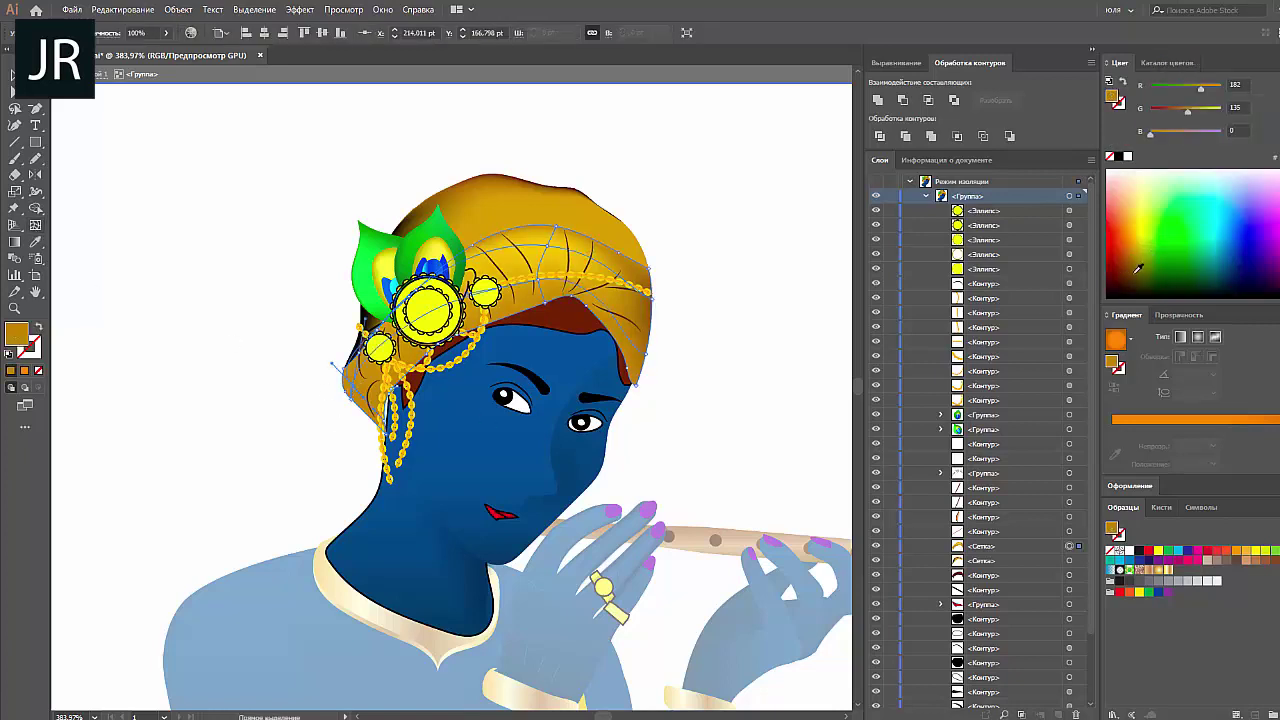
{"action": "left_click", "coordinate": [1135, 270]}
{"action": "left_click", "coordinate": [793, 354]}
{"action": "left_click", "coordinate": [546, 200]}
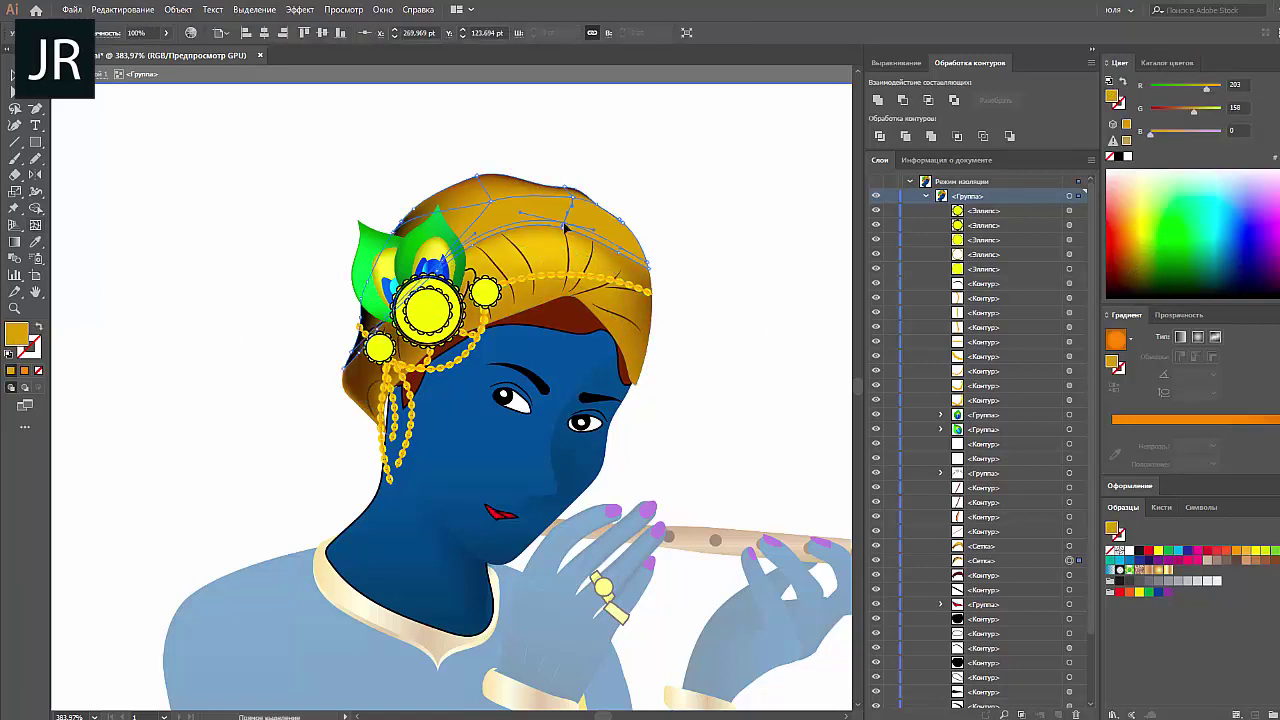
{"action": "left_click_drag", "start_coordinate": [1135, 270], "coordinate": [1133, 255]}
Zoom in on the turban to check the mesh shading, then leave isolation mode.
{"action": "key", "text": "ctrl+shift+a"}
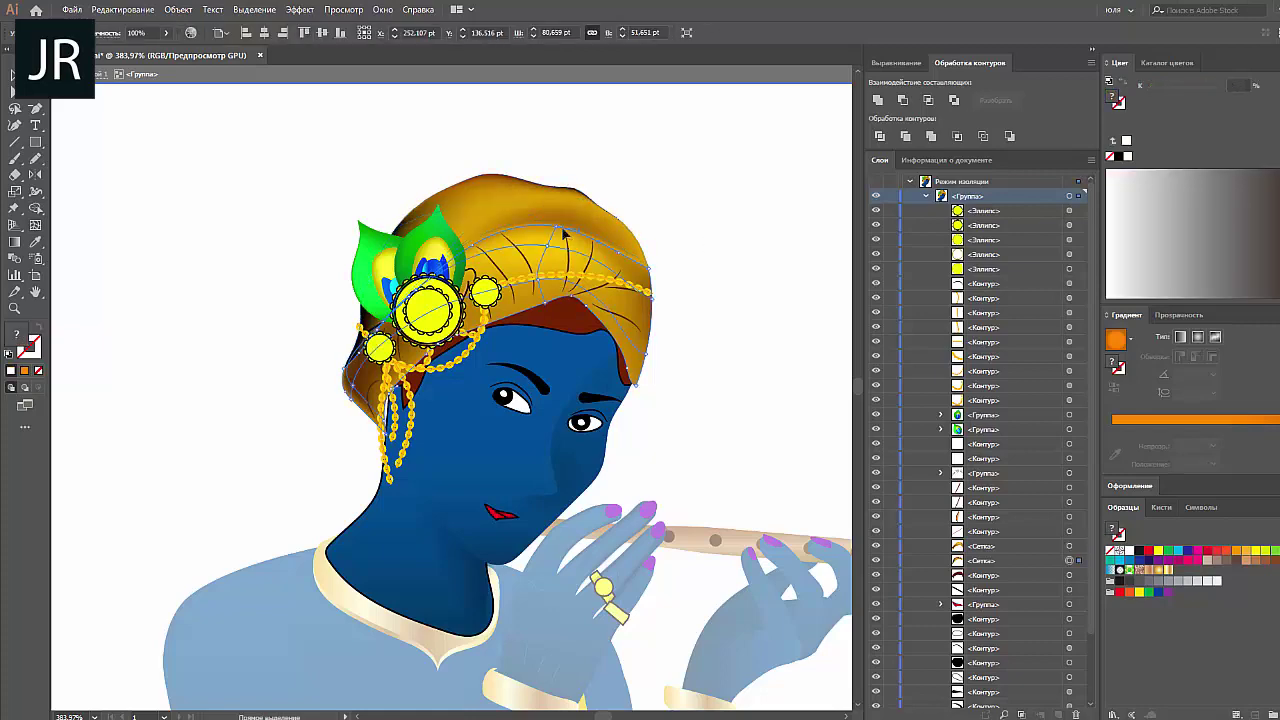
{"action": "key", "text": "z"}
{"action": "left_click_drag", "start_coordinate": [563, 223], "coordinate": [689, 282]}
{"action": "left_click", "coordinate": [689, 282]}
{"action": "key", "text": "v"}
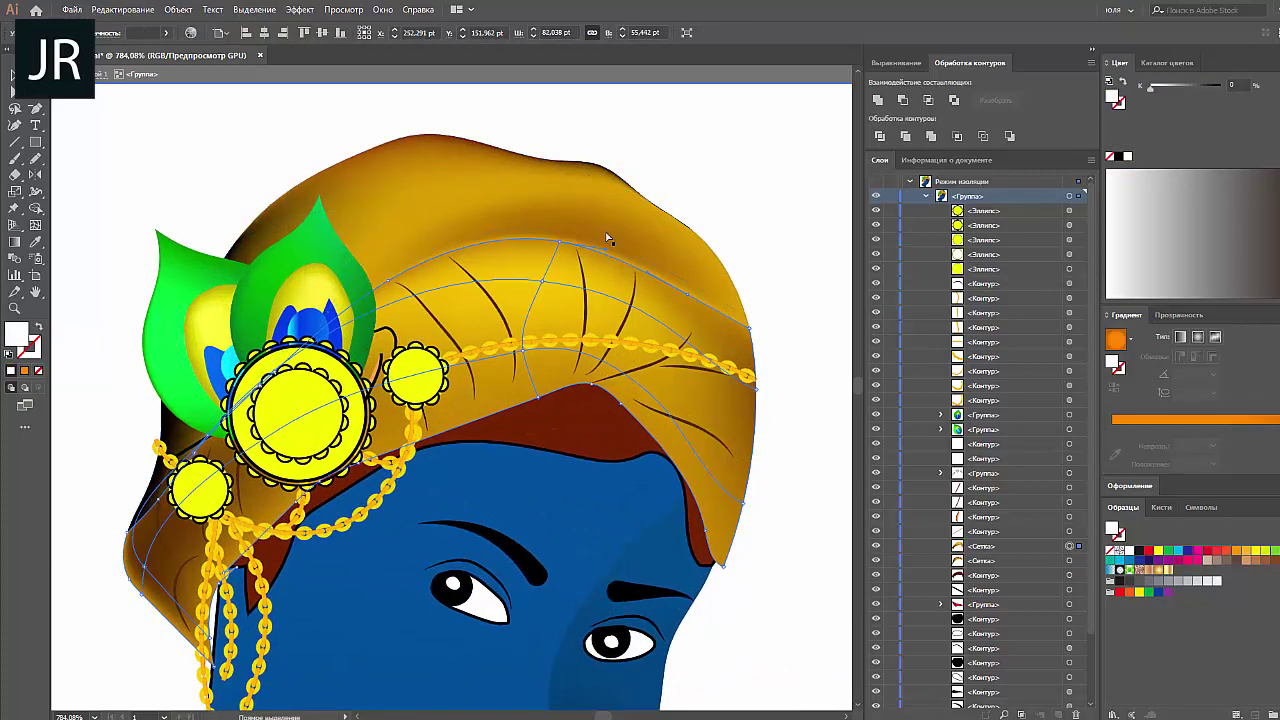
{"action": "double_click", "coordinate": [577, 257]}
{"action": "key", "text": "Escape"}
Recentre the figure, isolate the head ornament group and select its central yellow circle.
{"action": "key", "text": "ctrl+minus"}
{"action": "key", "text": "ctrl+minus"}
{"action": "key", "text": "ctrl+minus"}
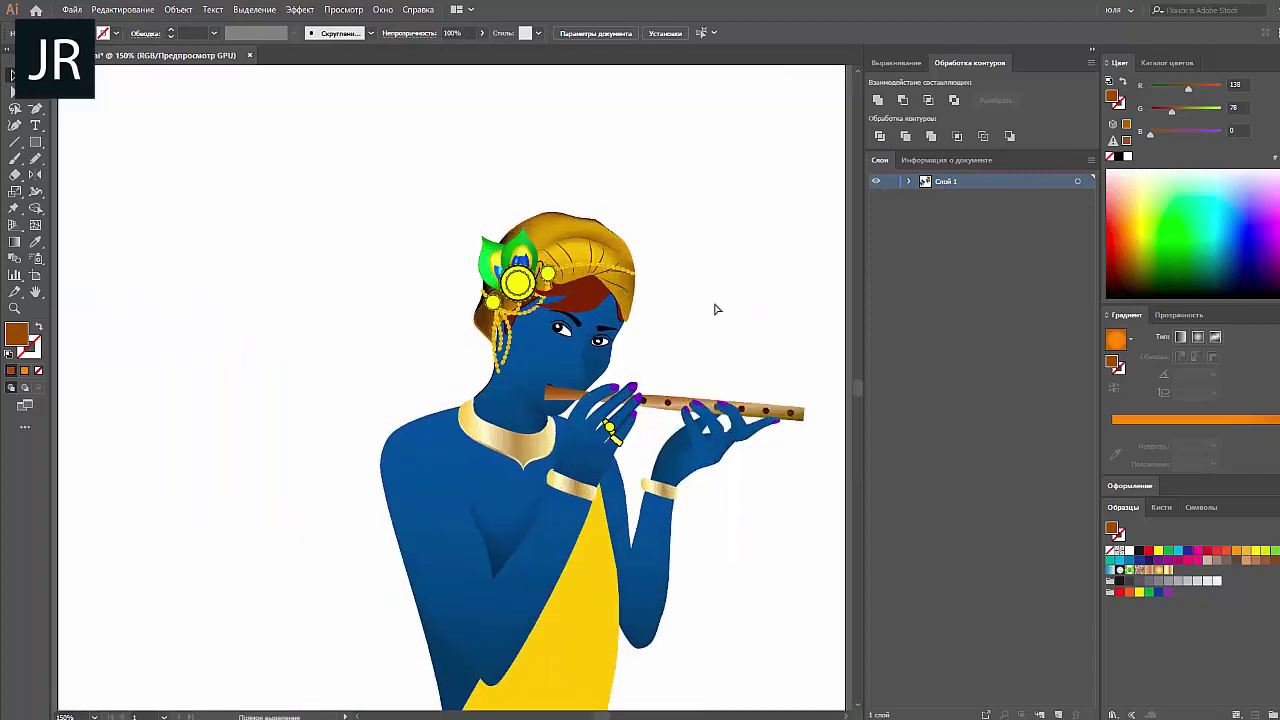
{"action": "left_click", "coordinate": [590, 295]}
{"action": "left_click", "coordinate": [35, 224]}
{"action": "key", "text": "ctrl+shift+a"}
{"action": "left_click_drag", "start_coordinate": [769, 310], "coordinate": [702, 316]}
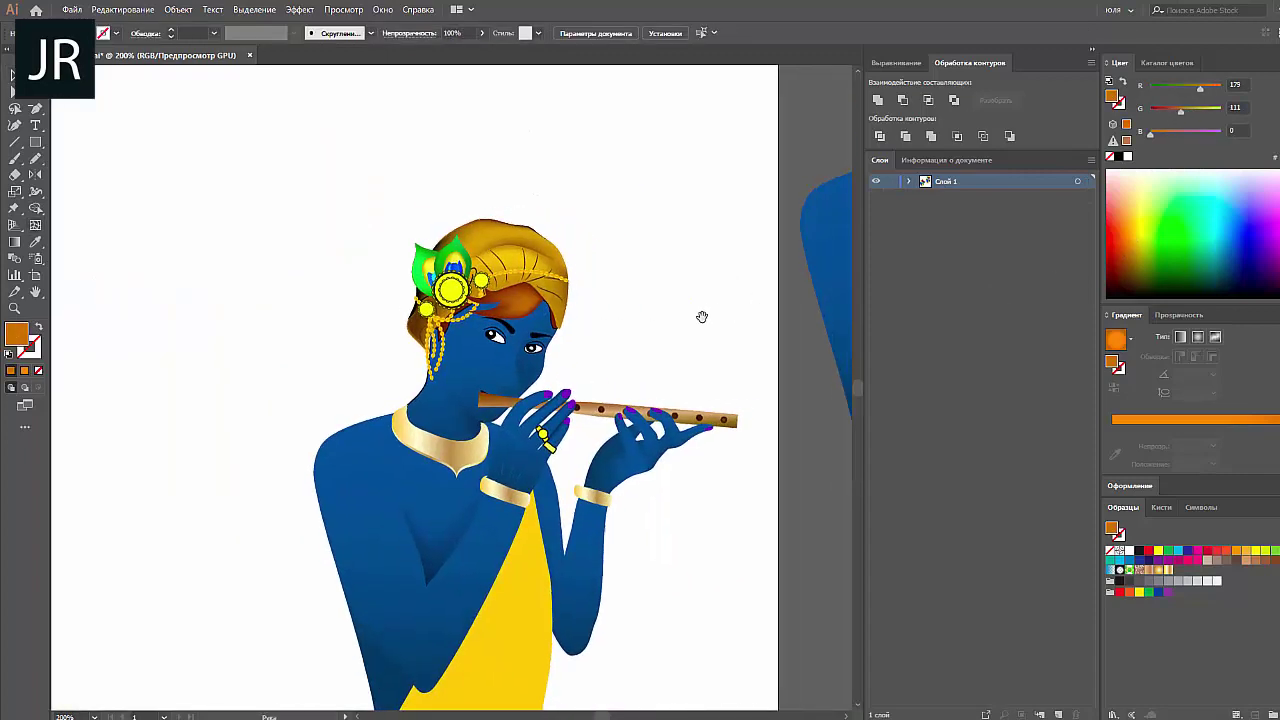
{"action": "double_click", "coordinate": [451, 289]}
{"action": "scroll", "coordinate": [451, 289], "scroll_direction": "up", "scroll_amount": 5}
{"action": "left_click", "coordinate": [405, 323]}
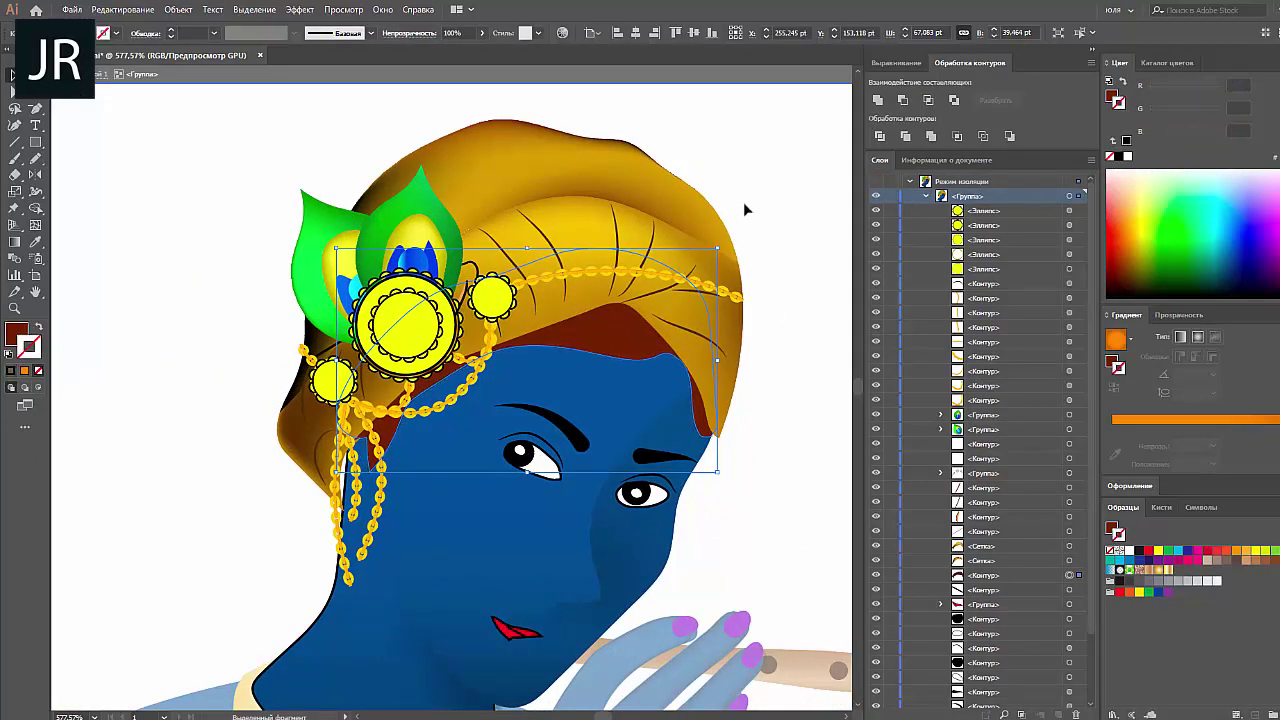
Give the jewel's central circle a brown gradient fill.
{"action": "left_click", "coordinate": [178, 9]}
{"action": "left_click", "coordinate": [200, 88]}
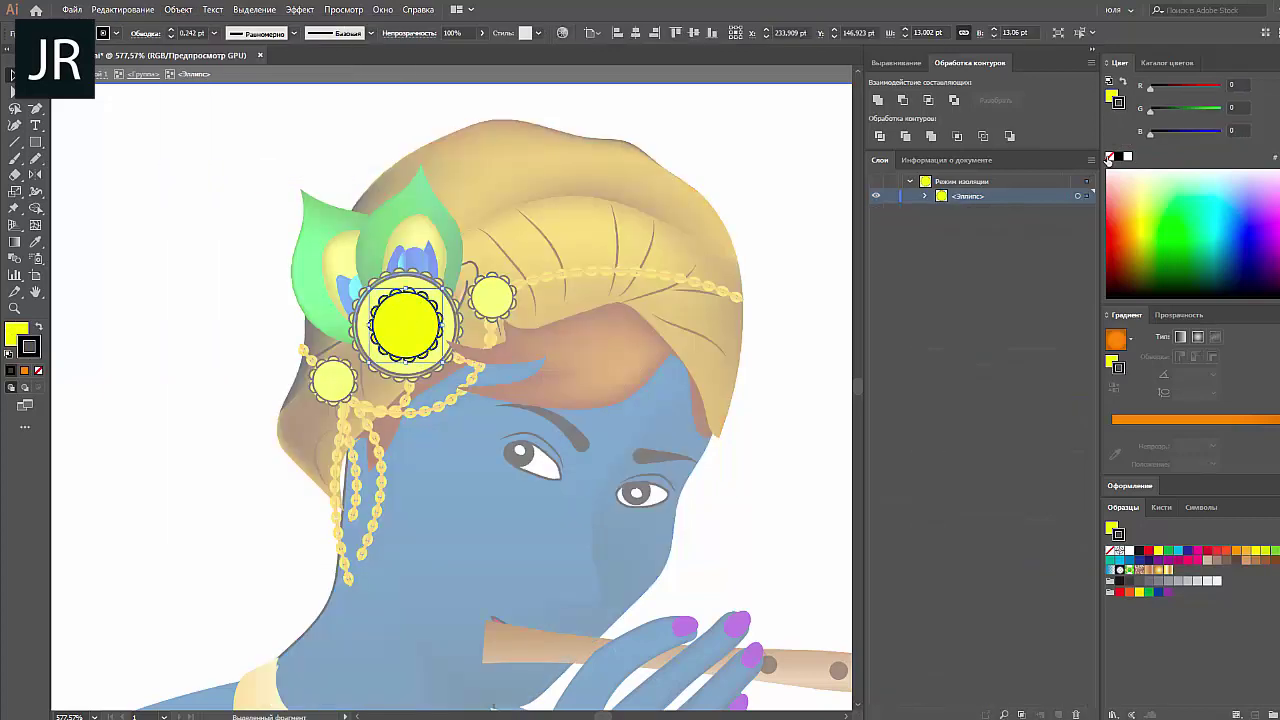
{"action": "mouse_move", "coordinate": [413, 320]}
{"action": "left_mouse_down"}
{"action": "mouse_move", "coordinate": [460, 330]}
{"action": "mouse_move", "coordinate": [413, 320]}
{"action": "left_mouse_up"}
{"action": "left_click", "coordinate": [1130, 339]}
{"action": "left_click", "coordinate": [1051, 383]}
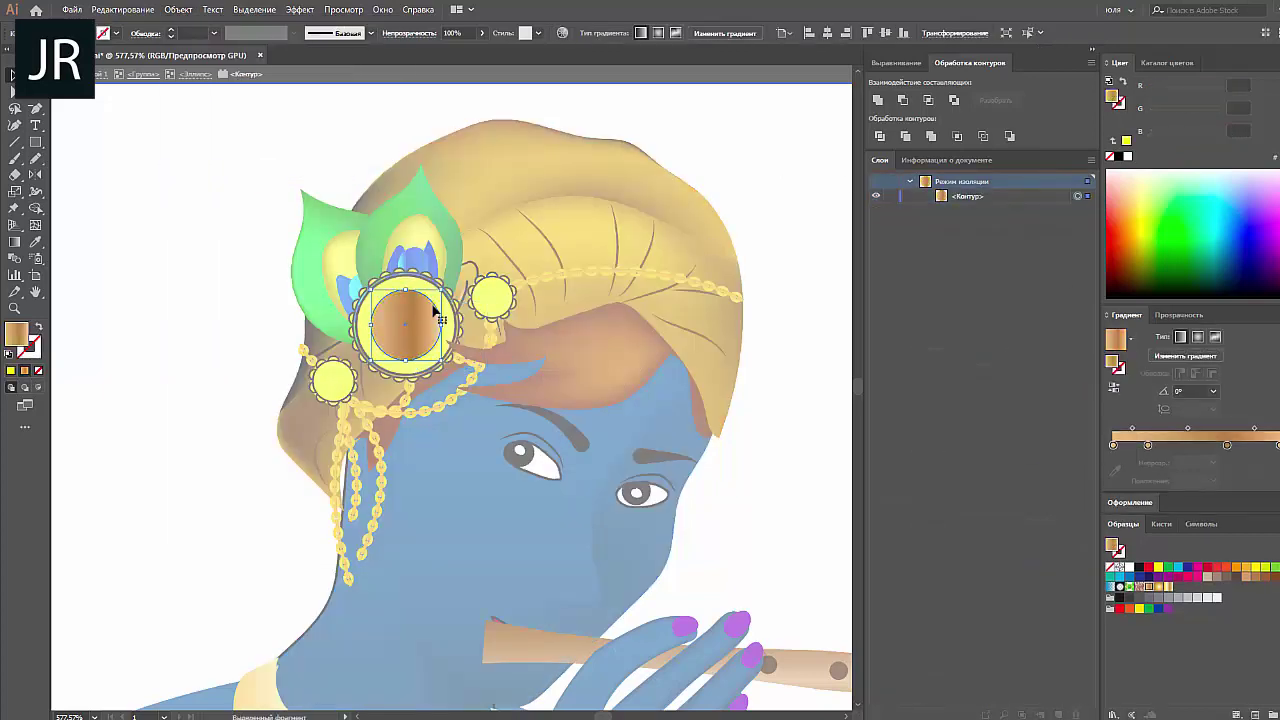
{"action": "key", "text": "Escape"}
Isolate the ornament group and its central circle, with stroke colour active.
{"action": "right_click", "coordinate": [433, 310]}
{"action": "left_click", "coordinate": [520, 404]}
{"action": "right_click", "coordinate": [410, 318]}
{"action": "left_click", "coordinate": [470, 458]}
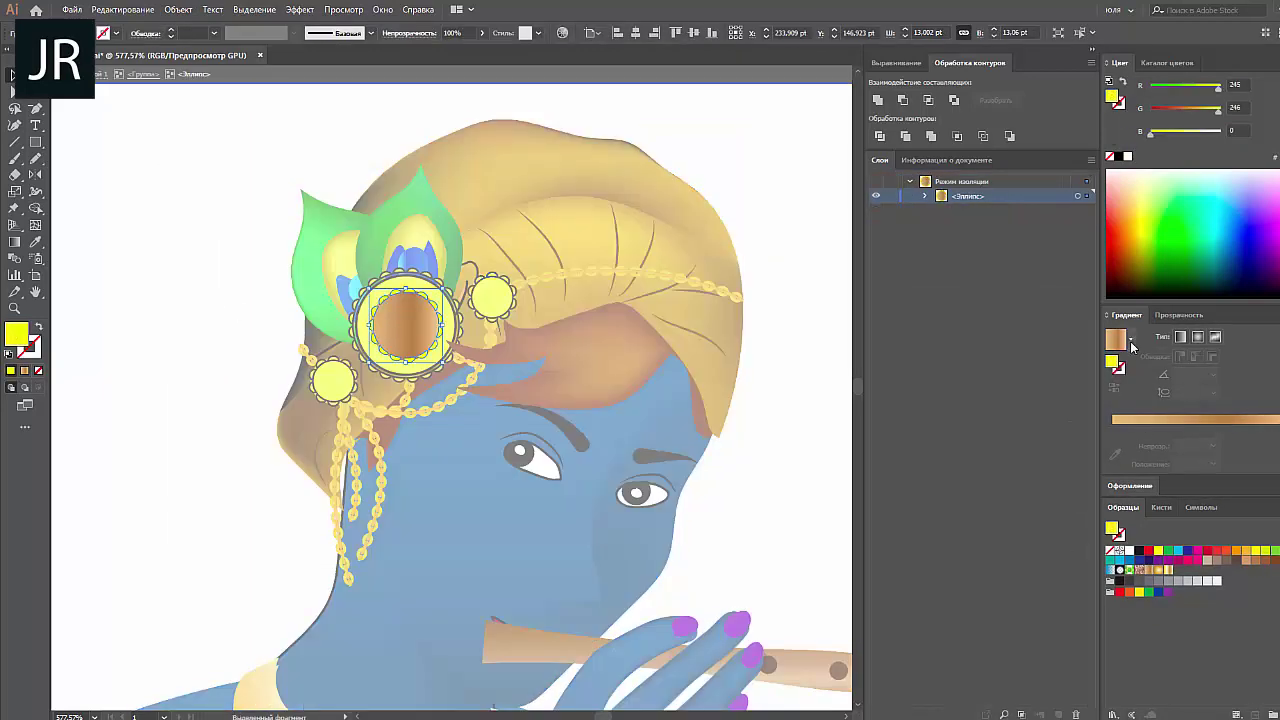
{"action": "left_click", "coordinate": [1120, 105]}
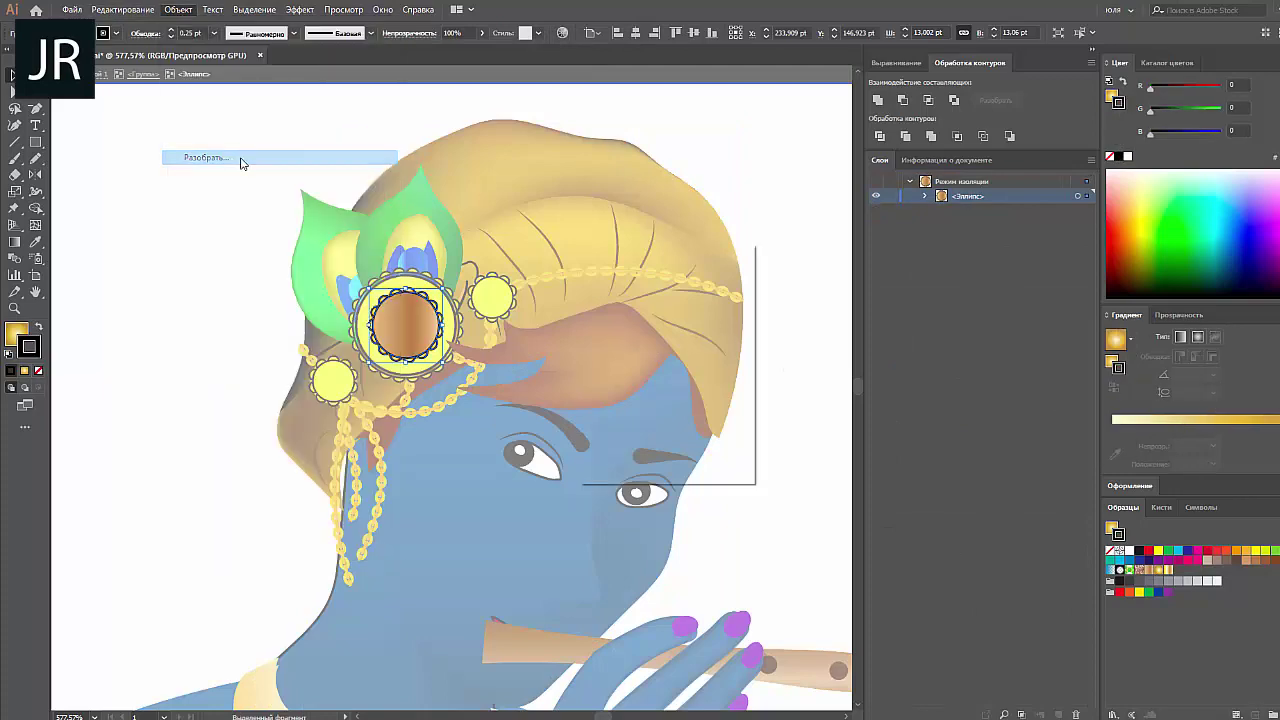
{"action": "scroll", "coordinate": [545, 350], "scroll_direction": "up", "scroll_amount": 5}
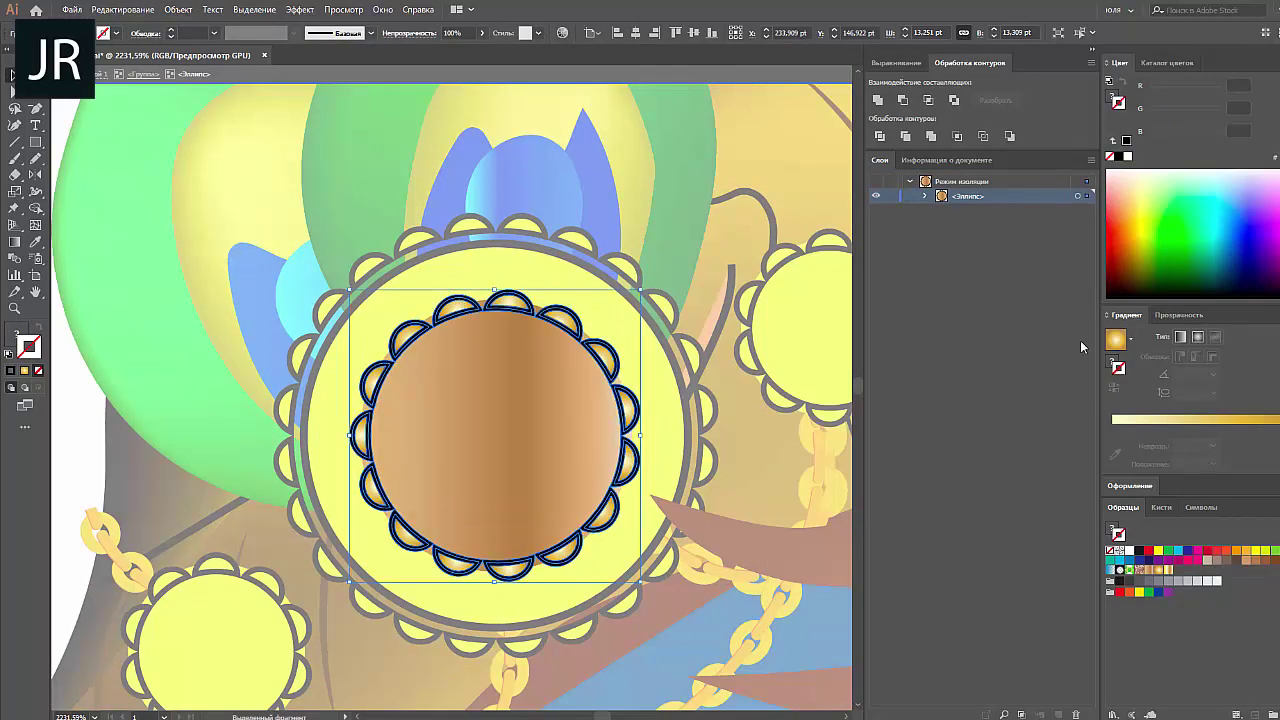
Magic Wand-select the scallops around the jewel and fill them with the gold gradient.
{"action": "left_click", "coordinate": [505, 305]}
{"action": "key", "text": "y"}
{"action": "left_click", "coordinate": [400, 334]}
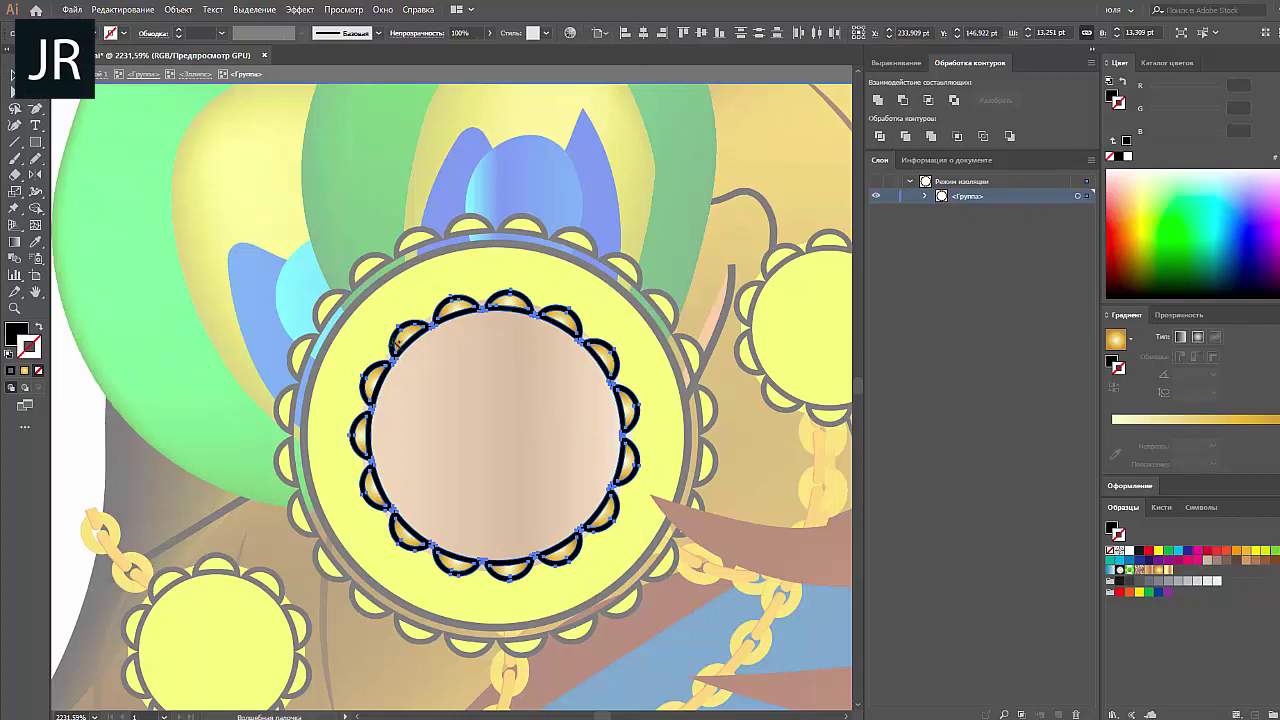
{"action": "left_click", "coordinate": [1116, 340]}
{"action": "key", "text": "v"}
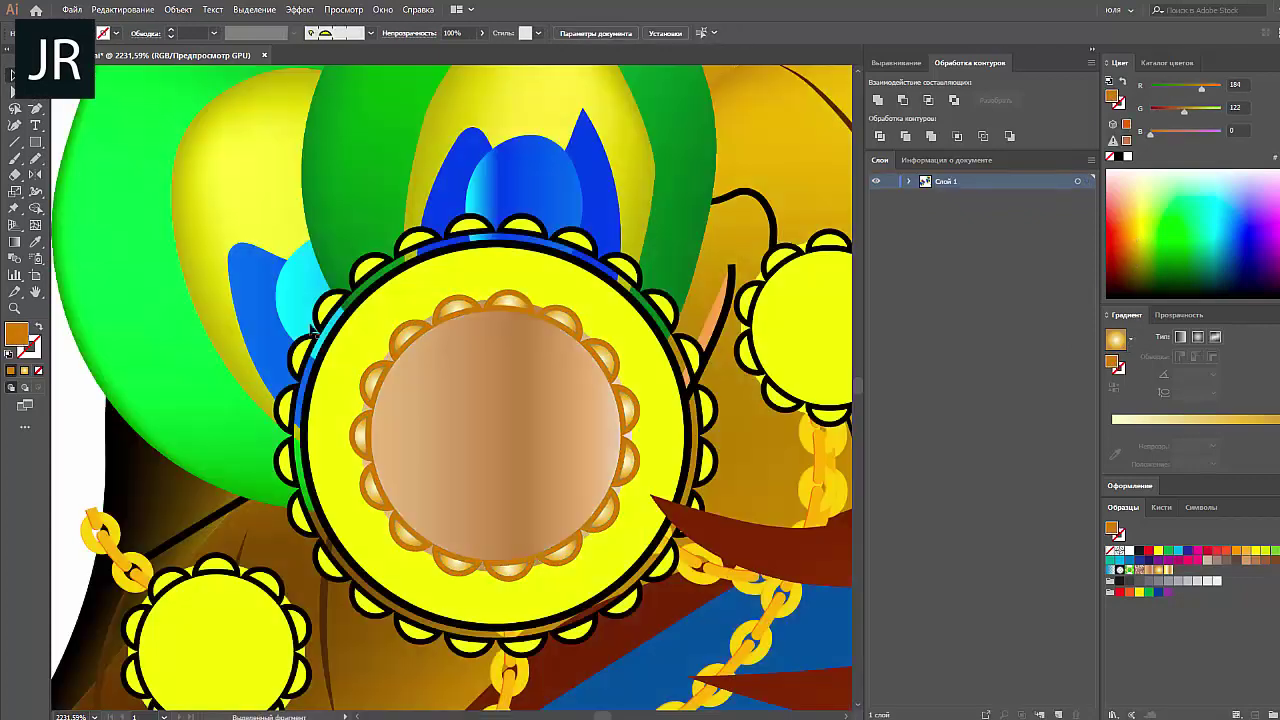
{"action": "key", "text": "Escape"}
Fill the jewel's yellow ring with the gold gradient.
{"action": "double_click", "coordinate": [365, 386]}
{"action": "left_click", "coordinate": [1116, 340]}
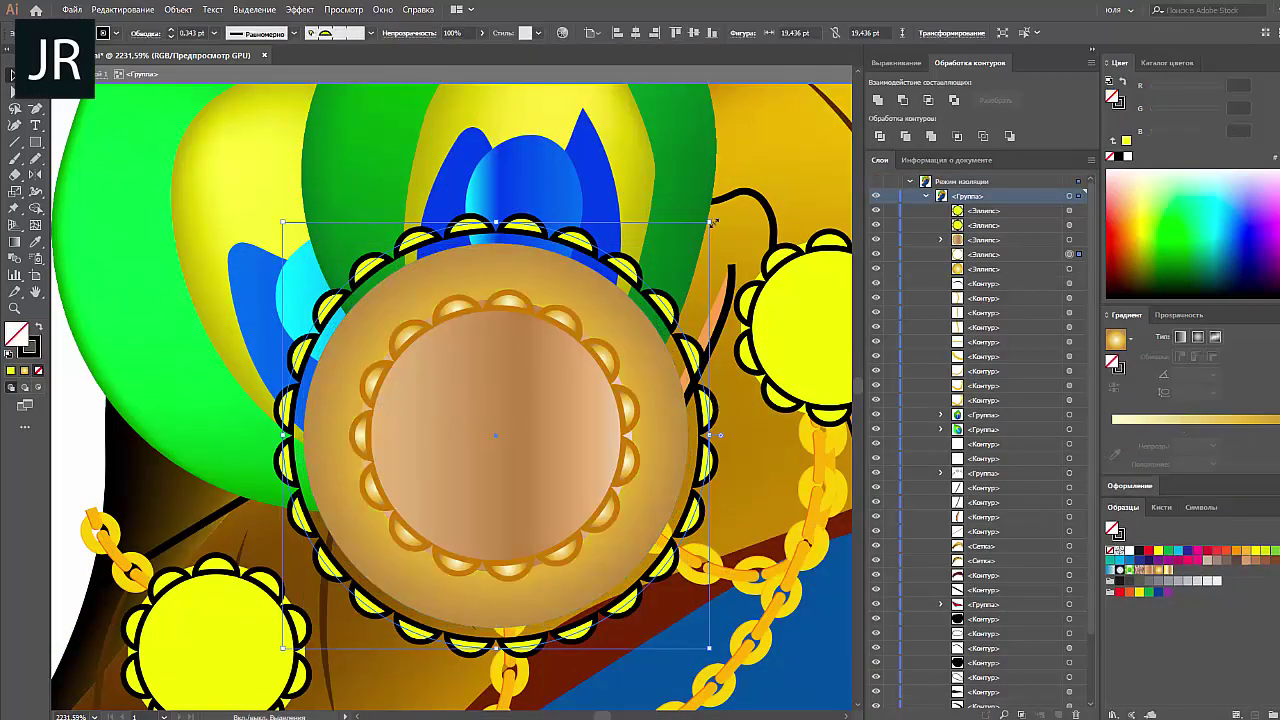
{"action": "left_click", "coordinate": [214, 33]}
{"action": "left_click", "coordinate": [230, 78]}
{"action": "left_click", "coordinate": [178, 9]}
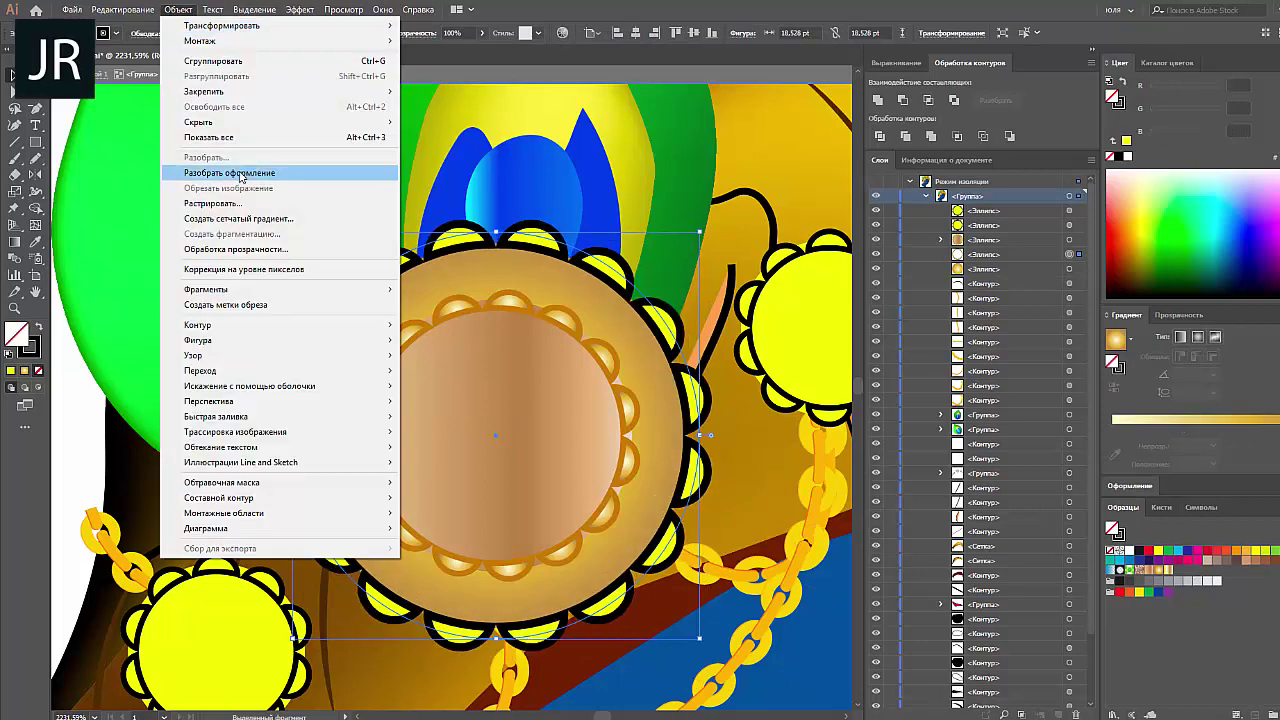
{"action": "left_click", "coordinate": [250, 170]}
Fill the ring group's outer scallops with the gold gradient and zoom onto the jewel.
{"action": "double_click", "coordinate": [540, 260]}
{"action": "key", "text": "y"}
{"action": "left_click", "coordinate": [540, 258]}
{"action": "left_click", "coordinate": [178, 9]}
{"action": "key", "text": "Escape"}
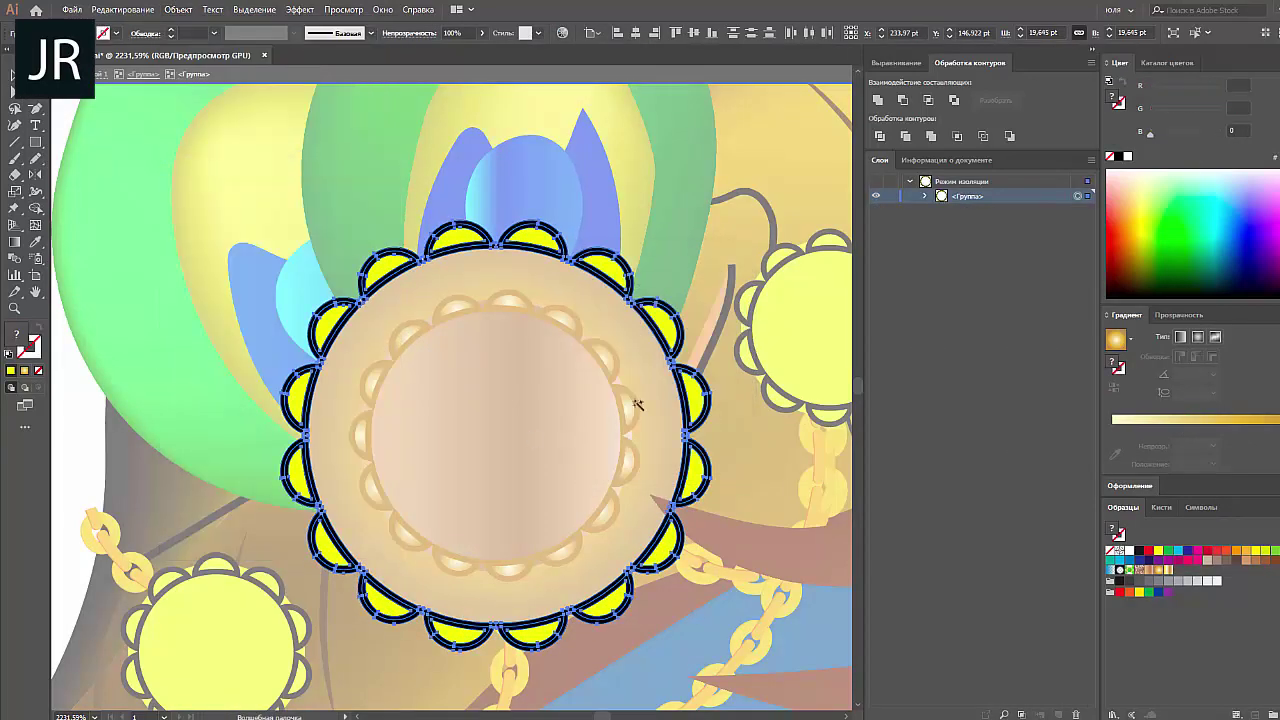
{"action": "left_click", "coordinate": [1116, 340]}
{"action": "key", "text": "Escape"}
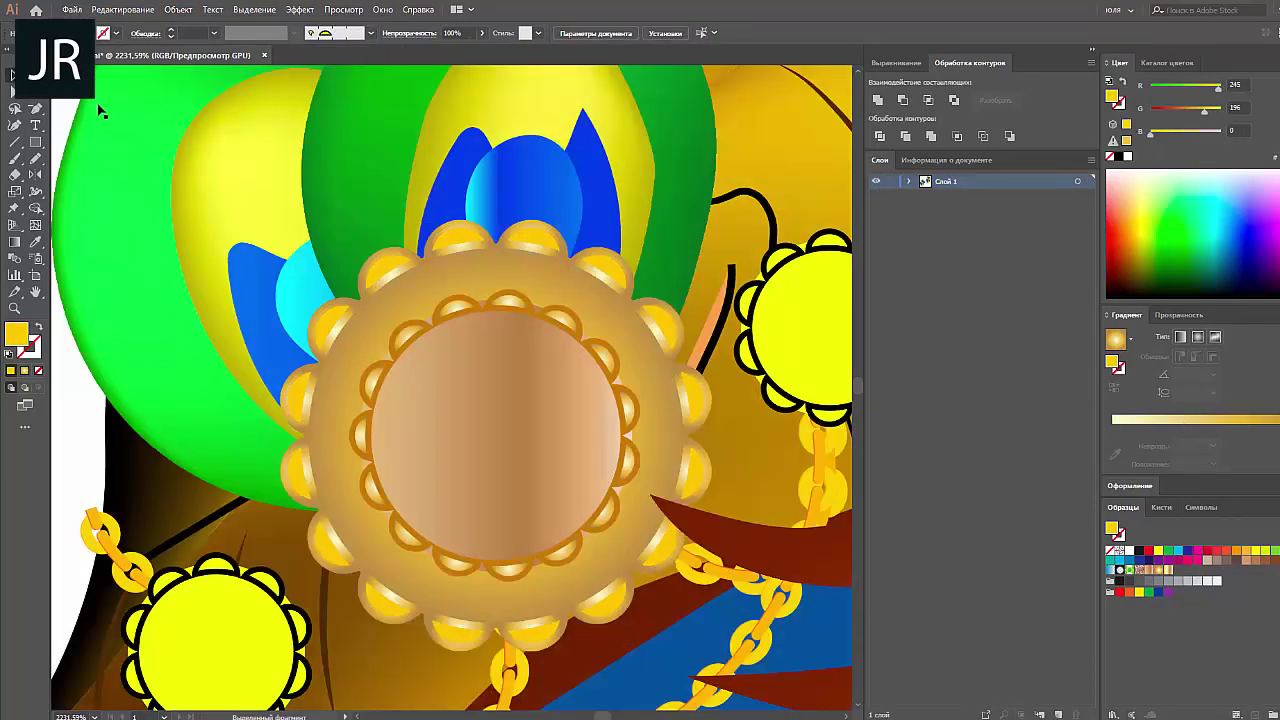
{"action": "key", "text": "z"}
{"action": "left_click_drag", "start_coordinate": [700, 355], "coordinate": [628, 352]}
{"action": "left_click_drag", "start_coordinate": [286, 257], "coordinate": [460, 400]}
Place scaled-down copies of the jewel on the upper-right and lower-left ornaments.
{"action": "key", "text": "v"}
{"action": "double_click", "coordinate": [458, 340]}
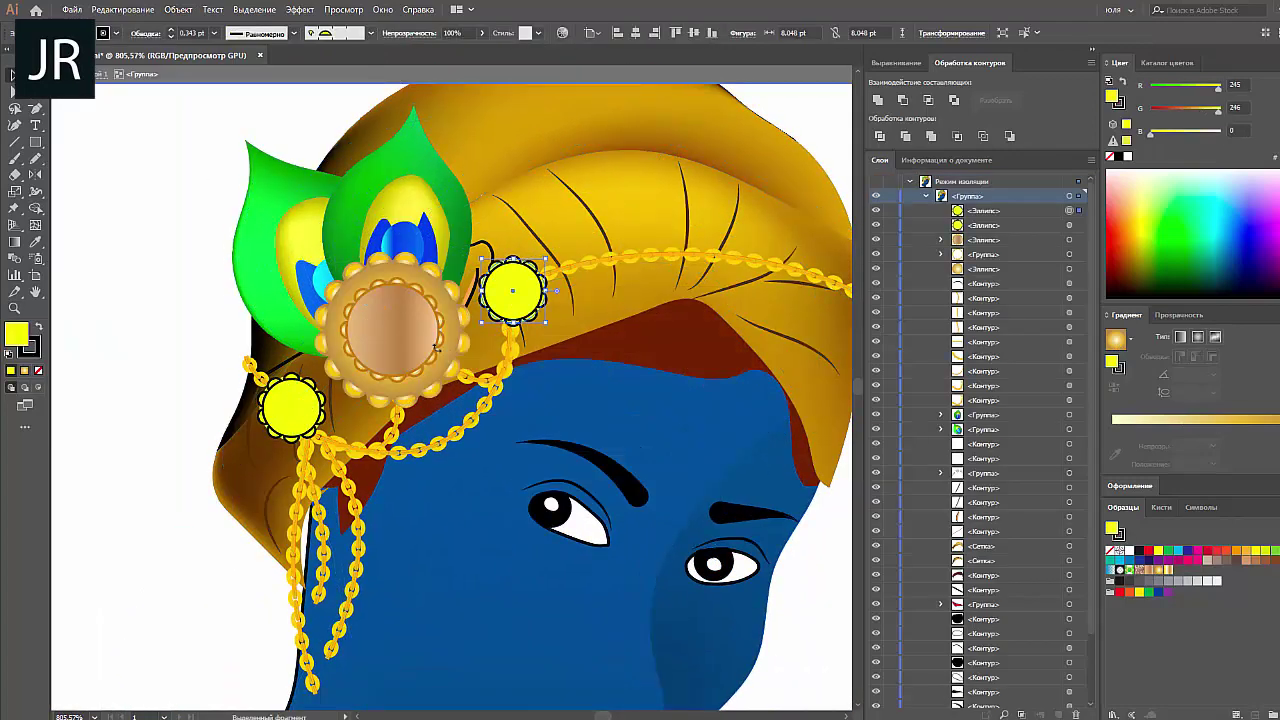
{"action": "left_click_drag", "start_coordinate": [458, 340], "coordinate": [594, 261]}
{"action": "left_click_drag", "start_coordinate": [598, 181], "coordinate": [548, 245]}
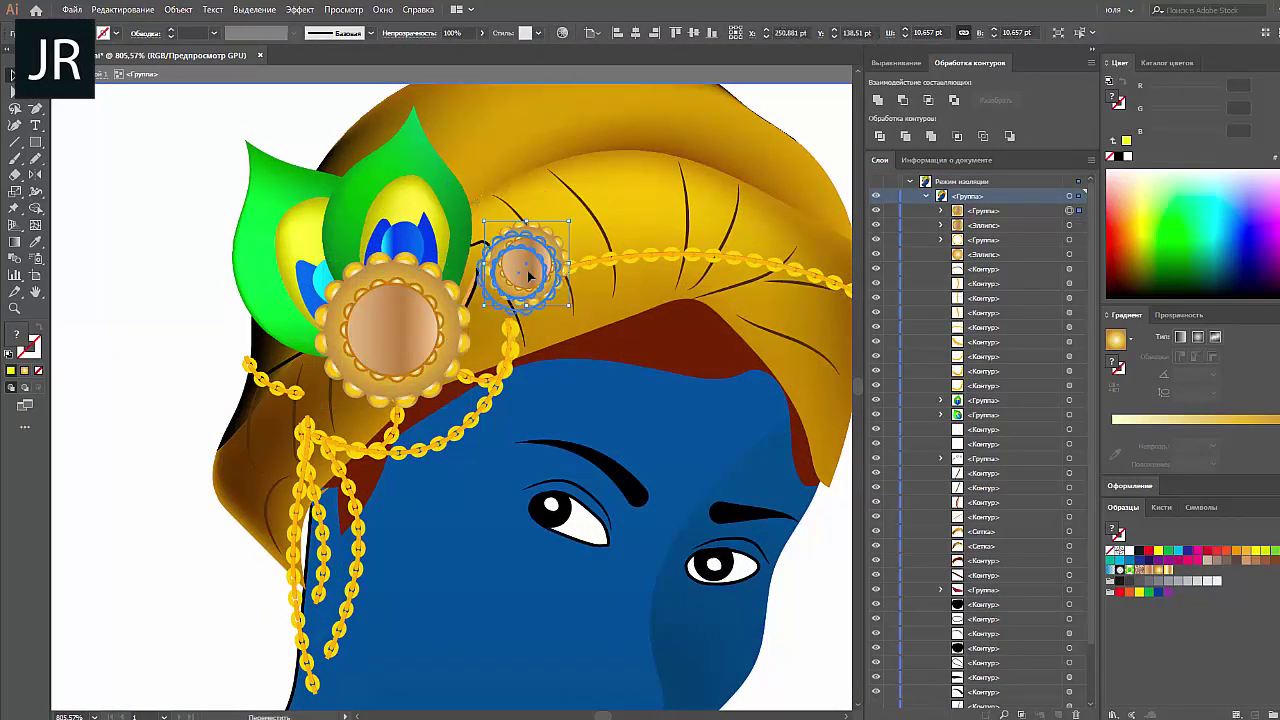
{"action": "left_click_drag", "start_coordinate": [528, 290], "coordinate": [312, 415]}
{"action": "left_click_drag", "start_coordinate": [512, 690], "coordinate": [175, 197]}
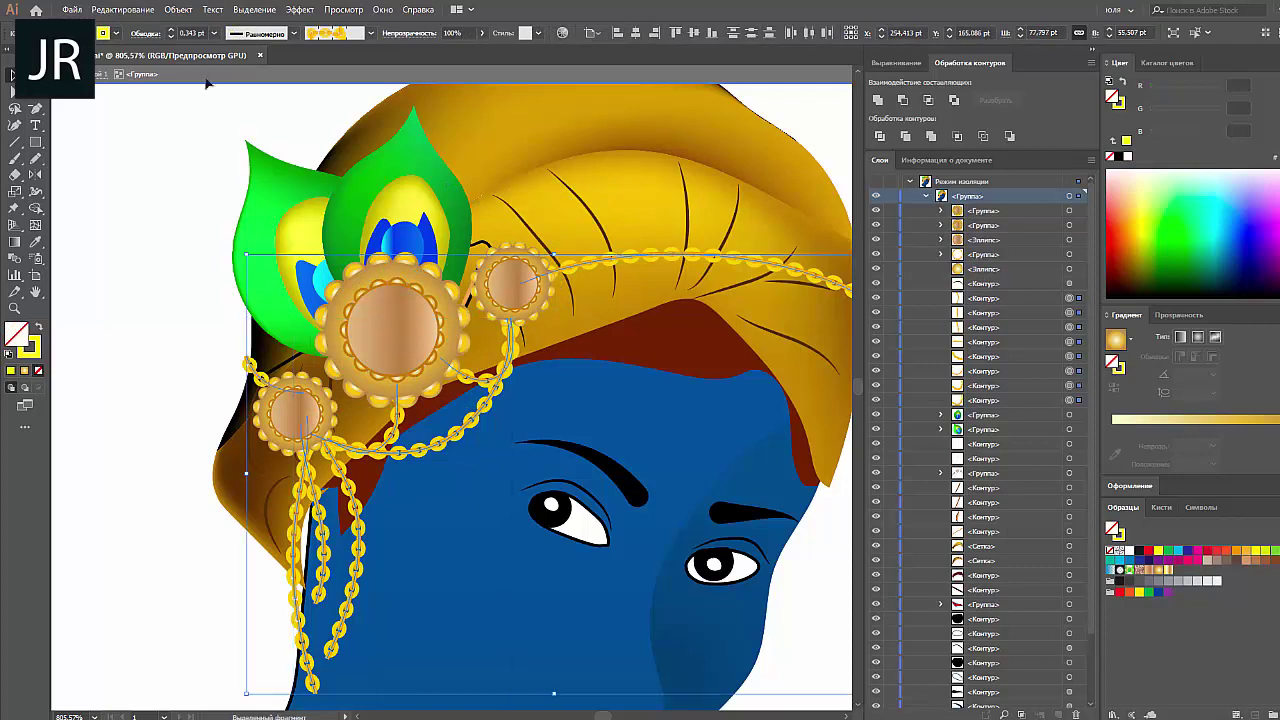
{"action": "left_click", "coordinate": [175, 197]}
Check turban mesh points, then start drawing the hair band outline with the Pencil.
{"action": "key", "text": "n"}
{"action": "key", "text": "a"}
{"action": "left_click", "coordinate": [310, 578]}
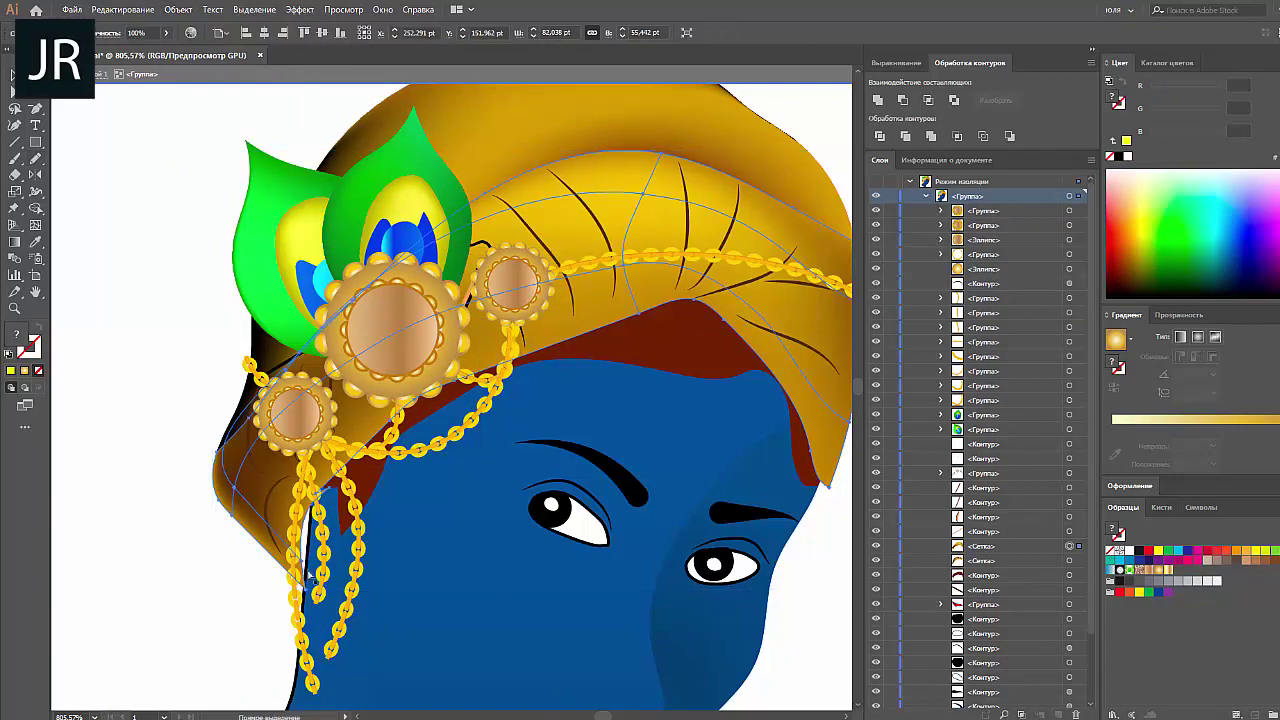
{"action": "left_click", "coordinate": [309, 512]}
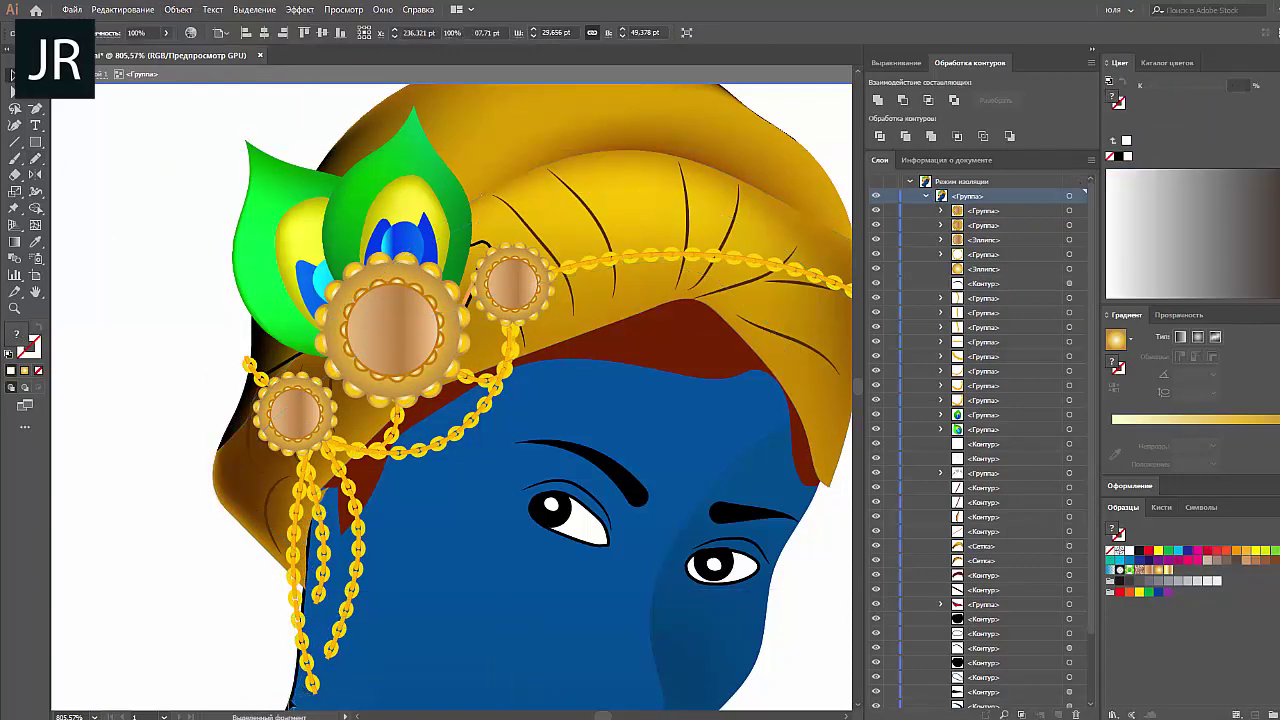
{"action": "left_click", "coordinate": [340, 500]}
{"action": "left_click", "coordinate": [14, 160]}
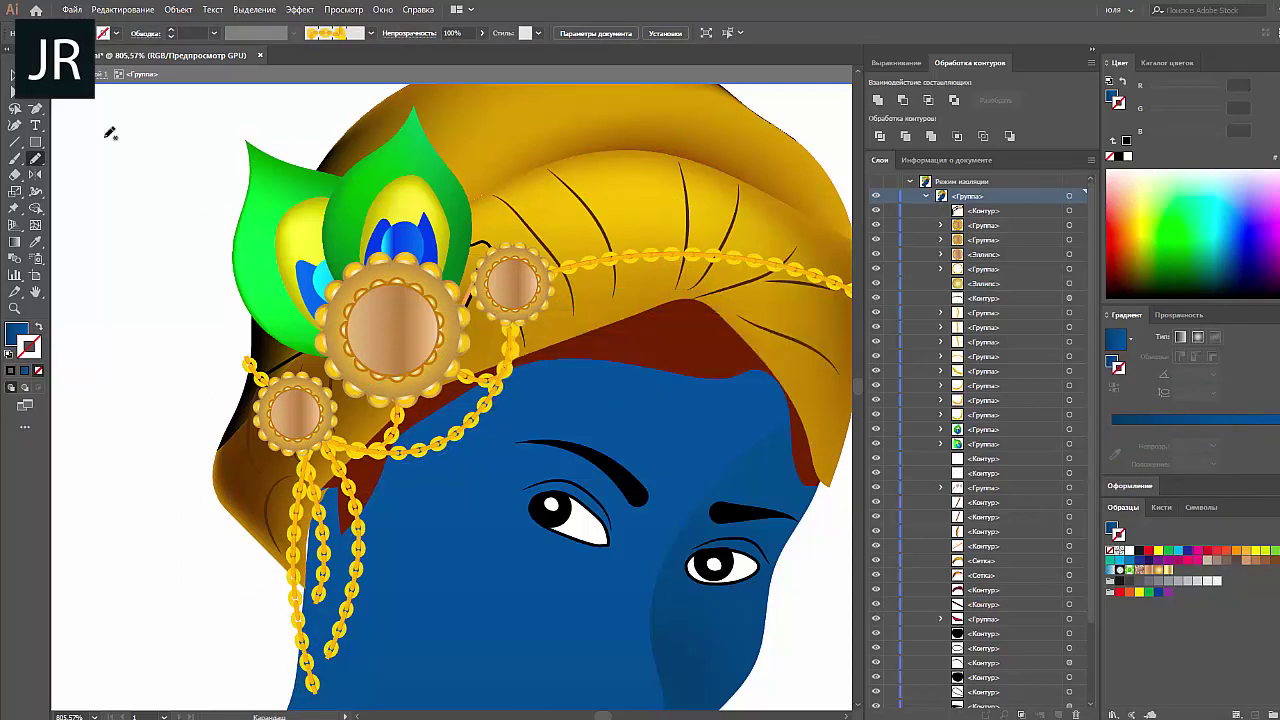
Turn the hair band into a gradient mesh with grey-shaded mesh points.
{"action": "key", "text": "v"}
{"action": "left_click", "coordinate": [560, 385]}
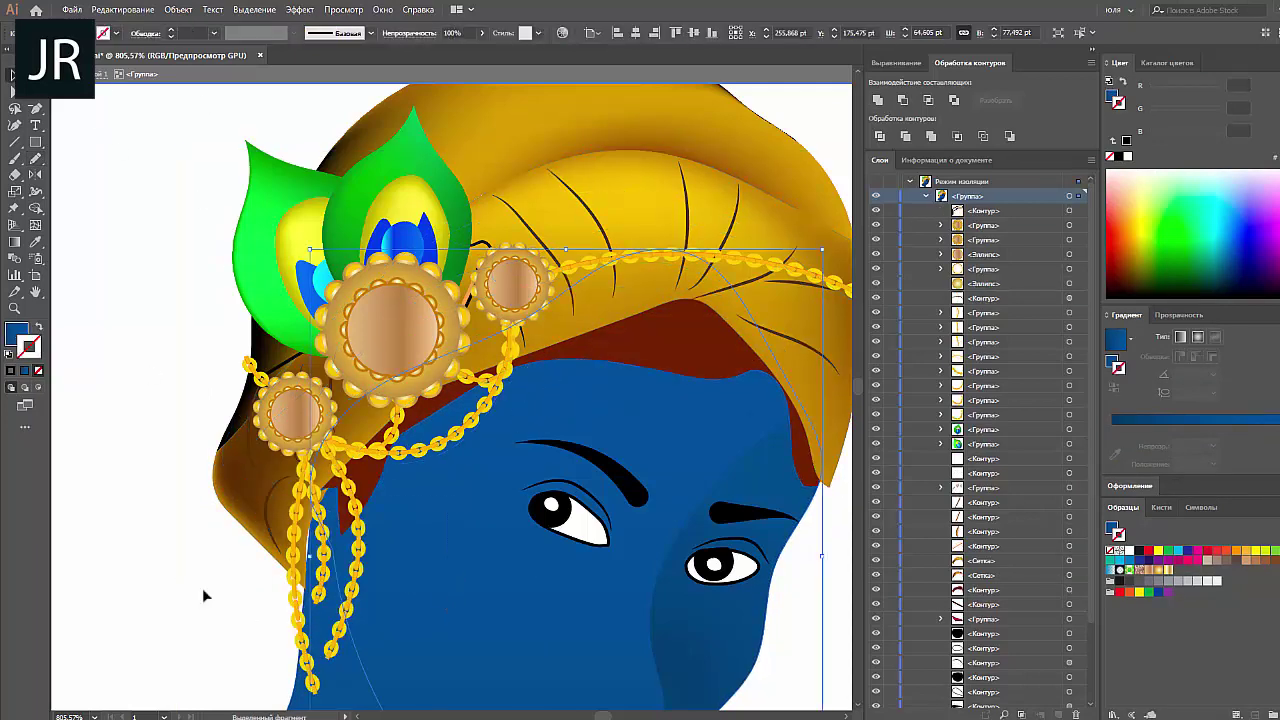
{"action": "key", "text": "u"}
{"action": "left_click", "coordinate": [337, 434]}
{"action": "left_click", "coordinate": [606, 296]}
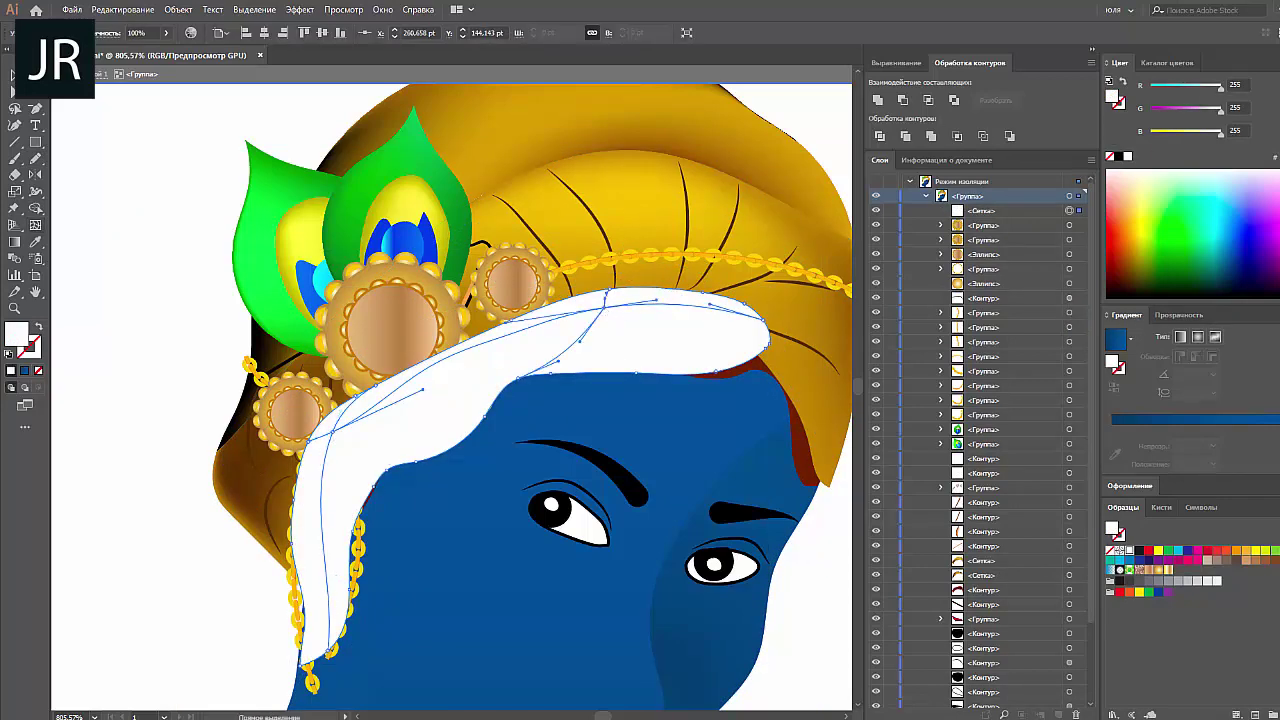
{"action": "left_click_drag", "start_coordinate": [1155, 86], "coordinate": [1173, 90]}
{"action": "left_click", "coordinate": [383, 431]}
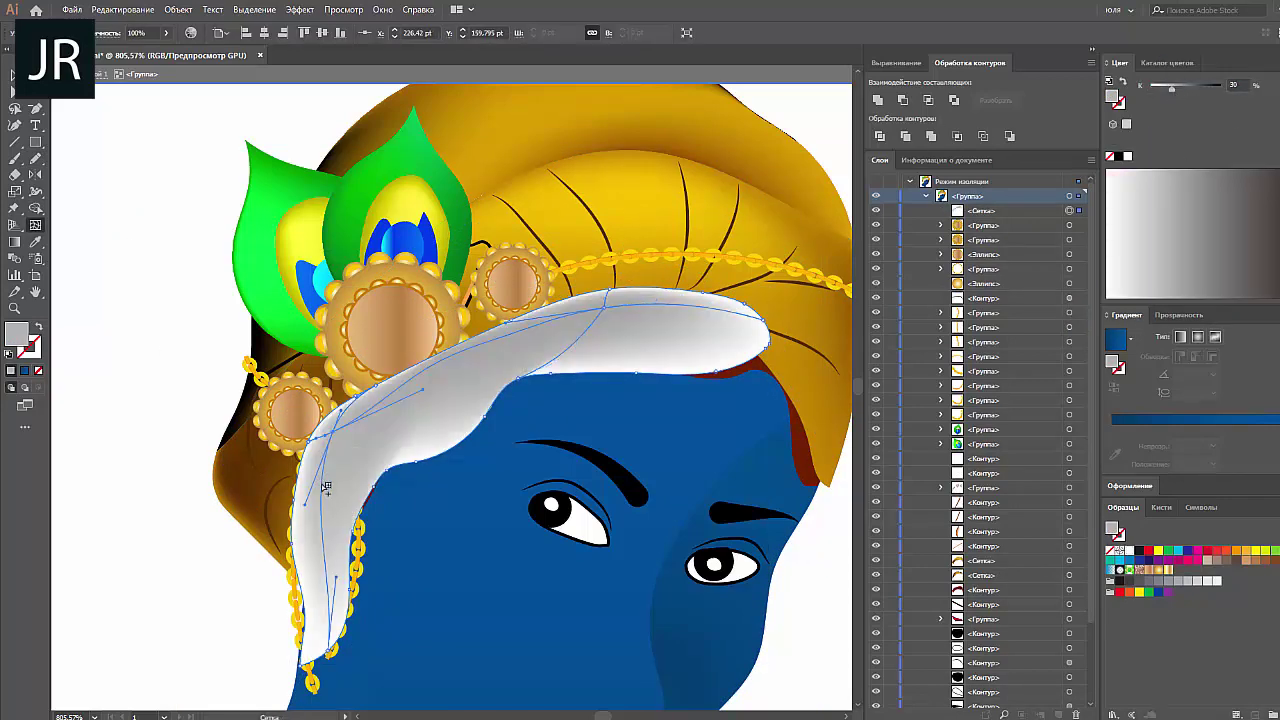
{"action": "left_click", "coordinate": [1127, 156]}
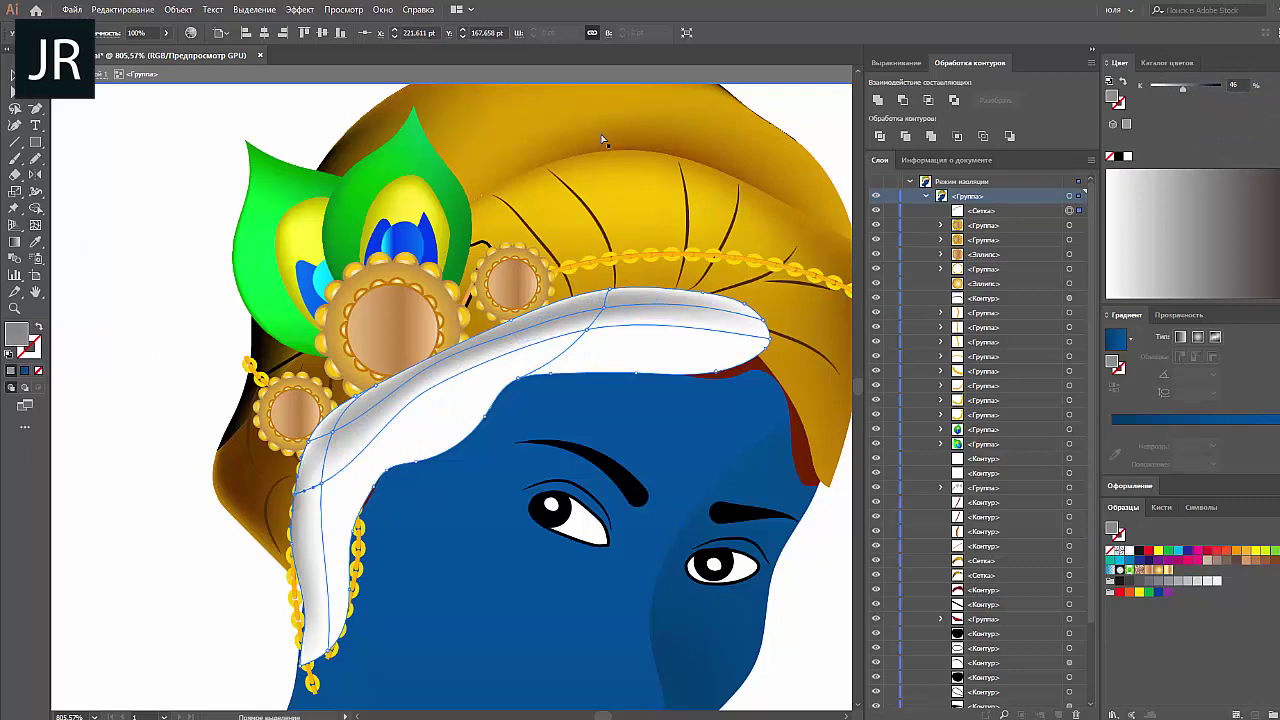
Set the band's blending mode to Multiply and nudge it slightly lower.
{"action": "key", "text": "v"}
{"action": "left_click", "coordinate": [1178, 315]}
{"action": "left_click", "coordinate": [1175, 336]}
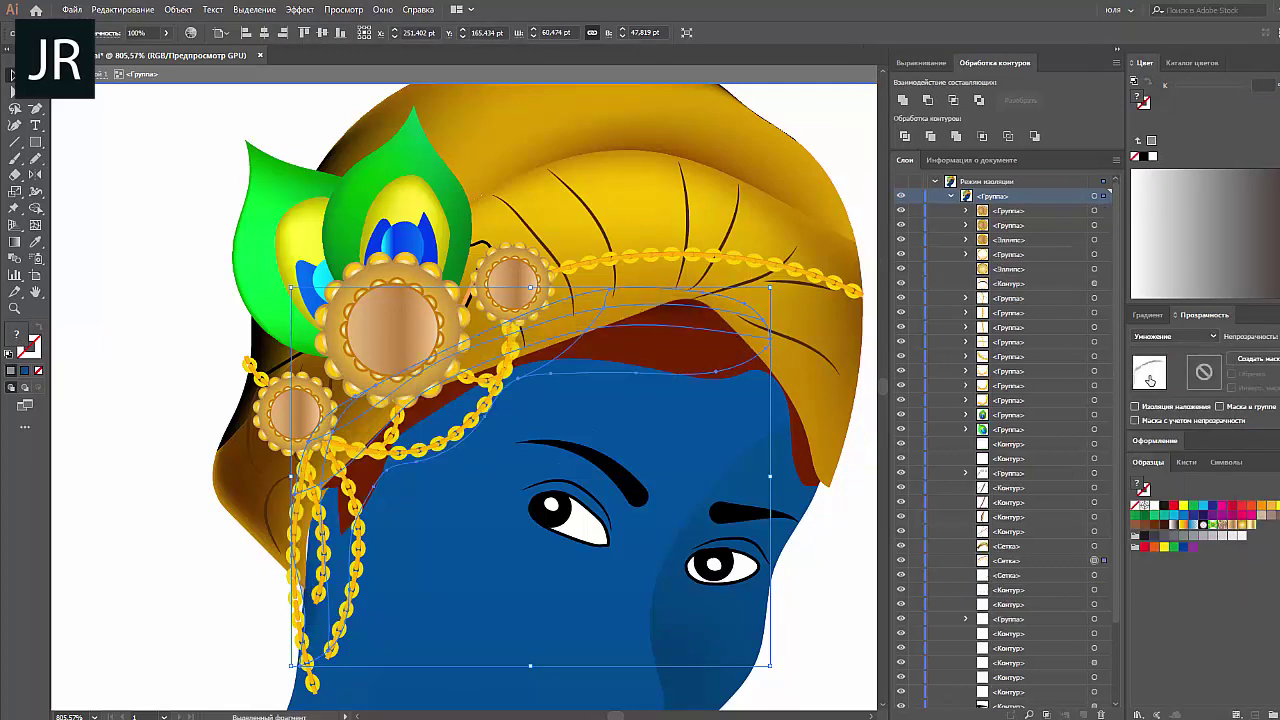
{"action": "left_click_drag", "start_coordinate": [590, 357], "coordinate": [591, 365]}
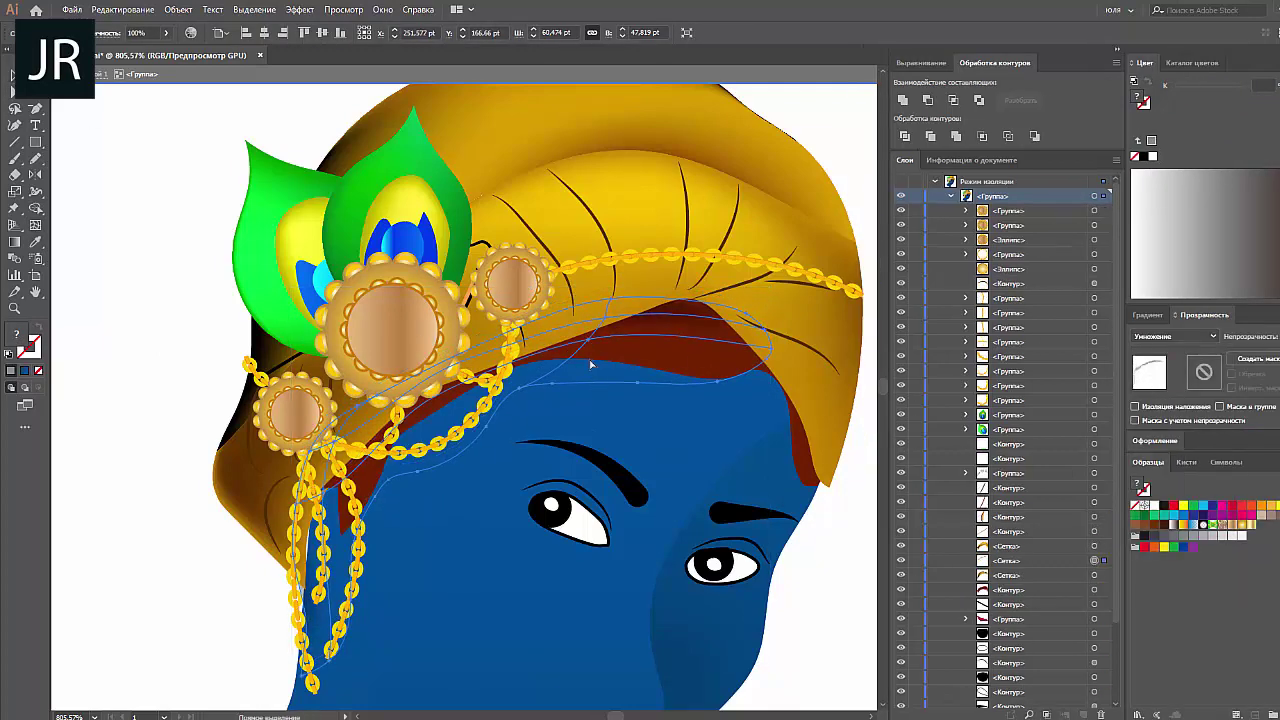
Reshape the band's anchors along the forehead and left cheek, then fit the artboard in view.
{"action": "key", "text": "a"}
{"action": "left_click", "coordinate": [458, 436]}
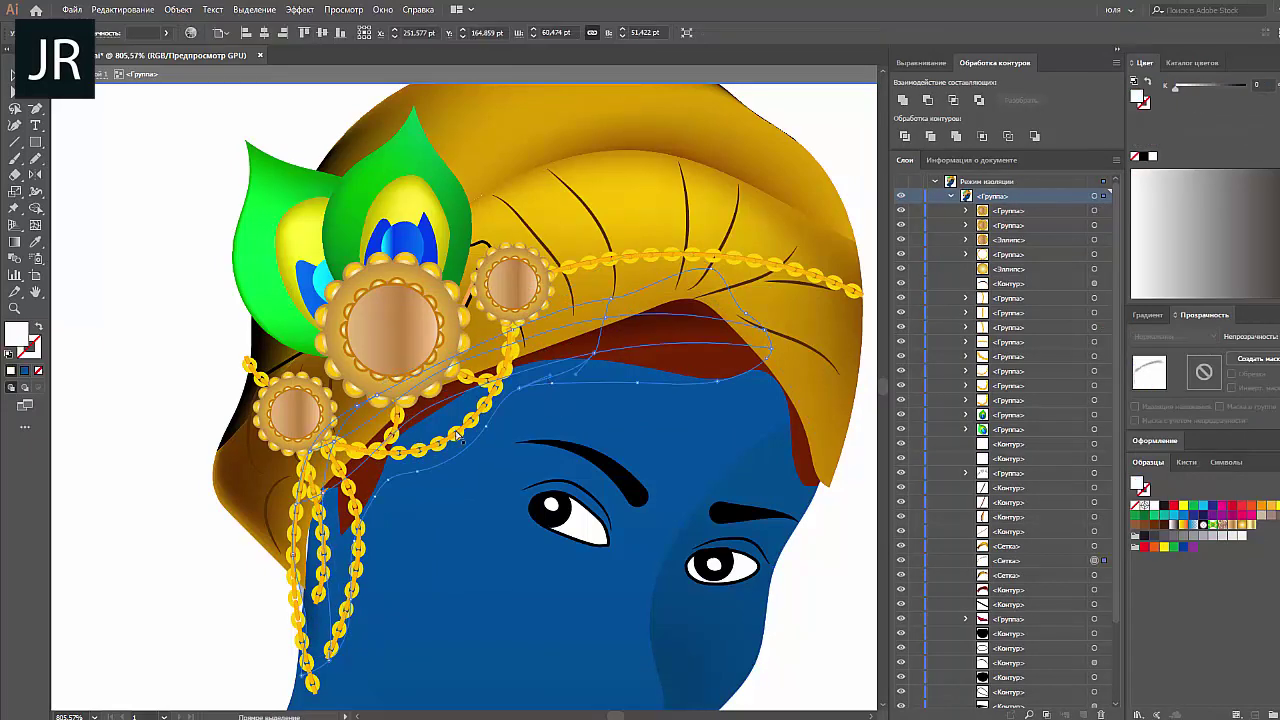
{"action": "left_click_drag", "start_coordinate": [458, 436], "coordinate": [485, 441]}
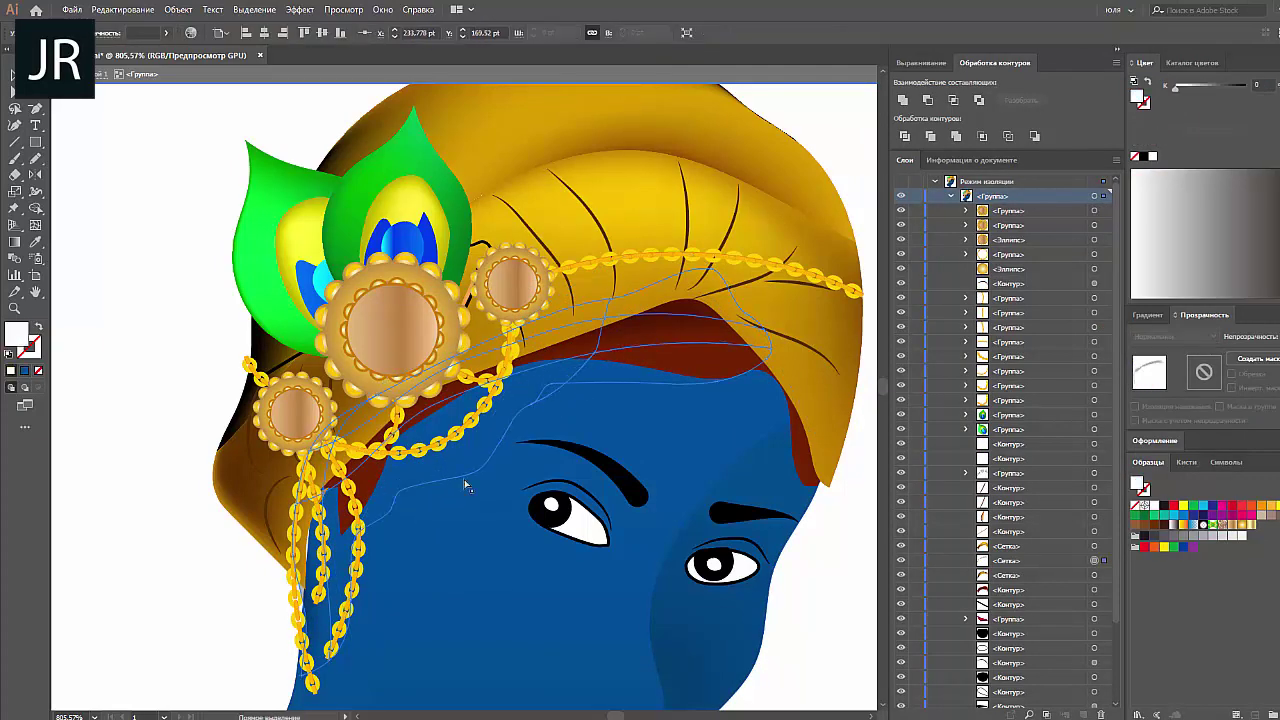
{"action": "left_click_drag", "start_coordinate": [605, 362], "coordinate": [567, 392]}
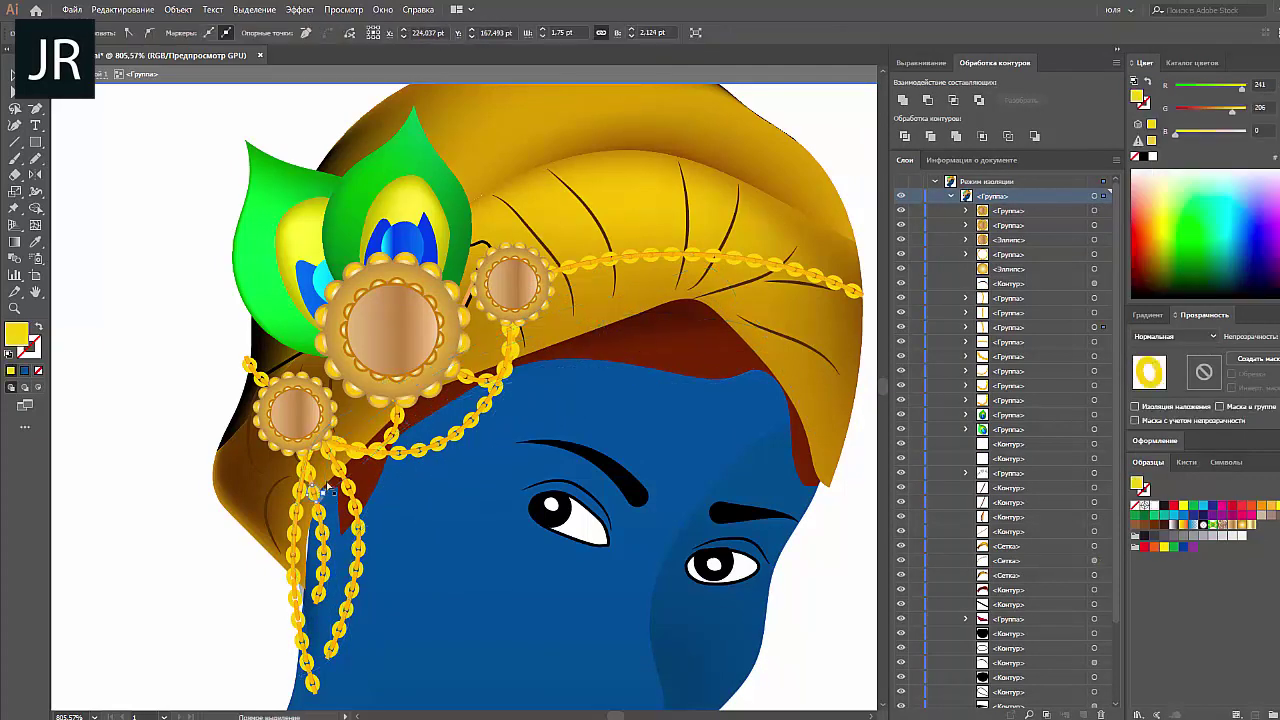
{"action": "right_click", "coordinate": [514, 400]}
{"action": "left_click", "coordinate": [600, 474]}
{"action": "left_click_drag", "start_coordinate": [298, 519], "coordinate": [307, 660]}
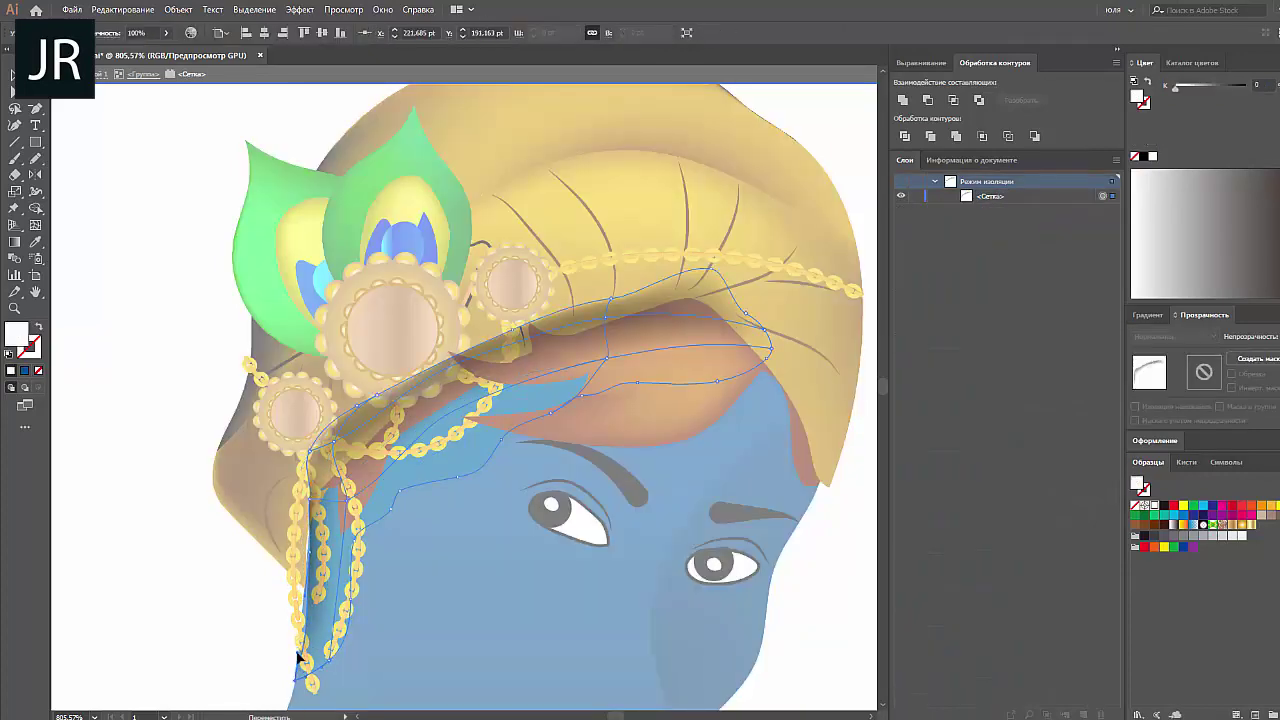
{"action": "key", "text": "Escape"}
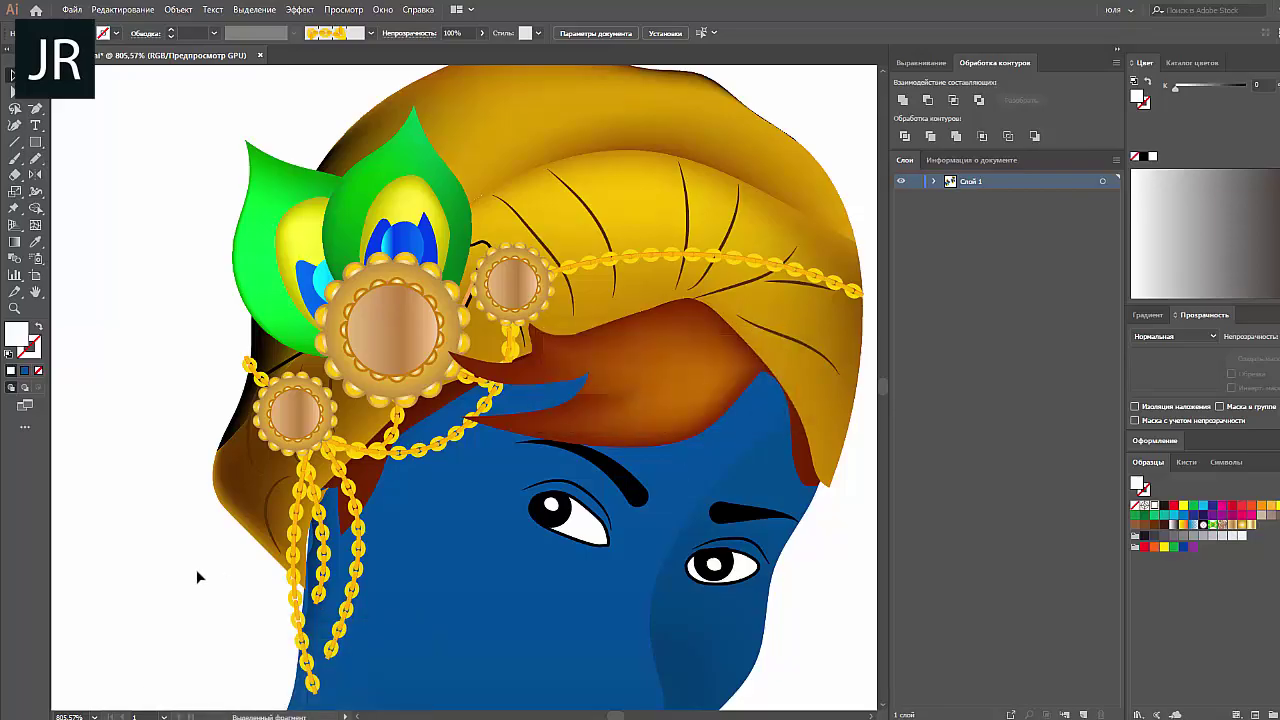
{"action": "key", "text": "ctrl+0"}
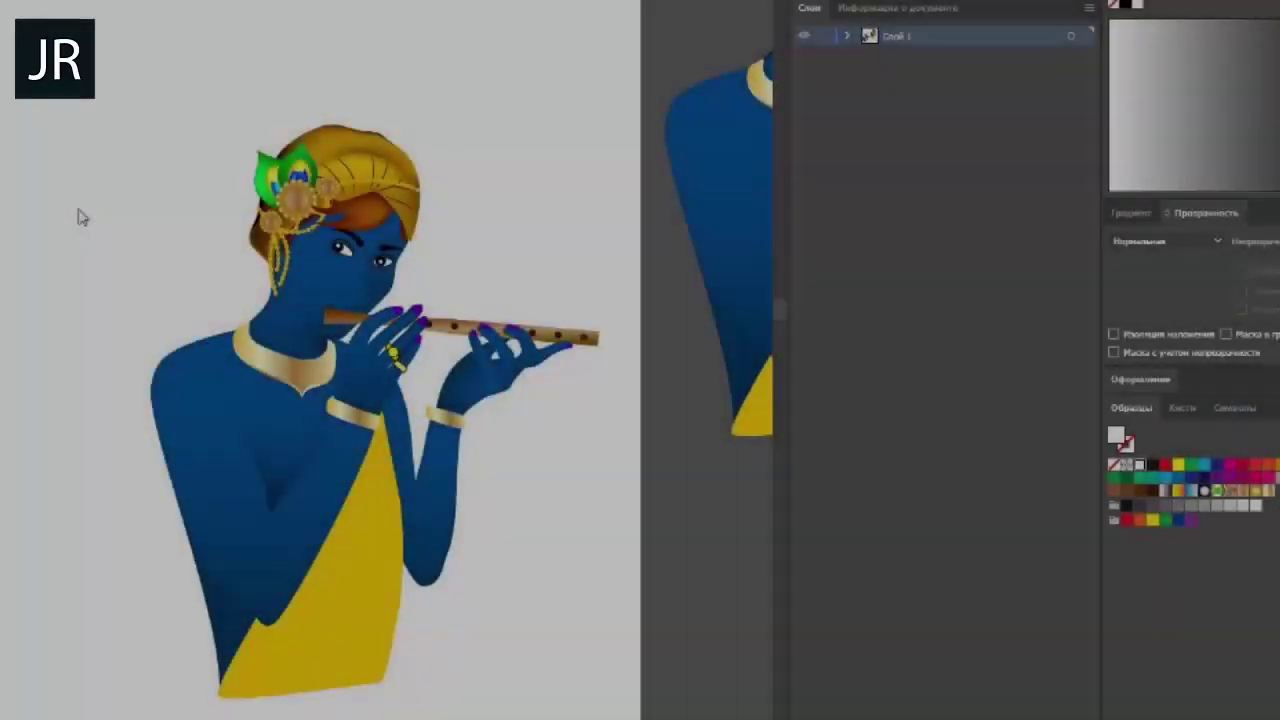